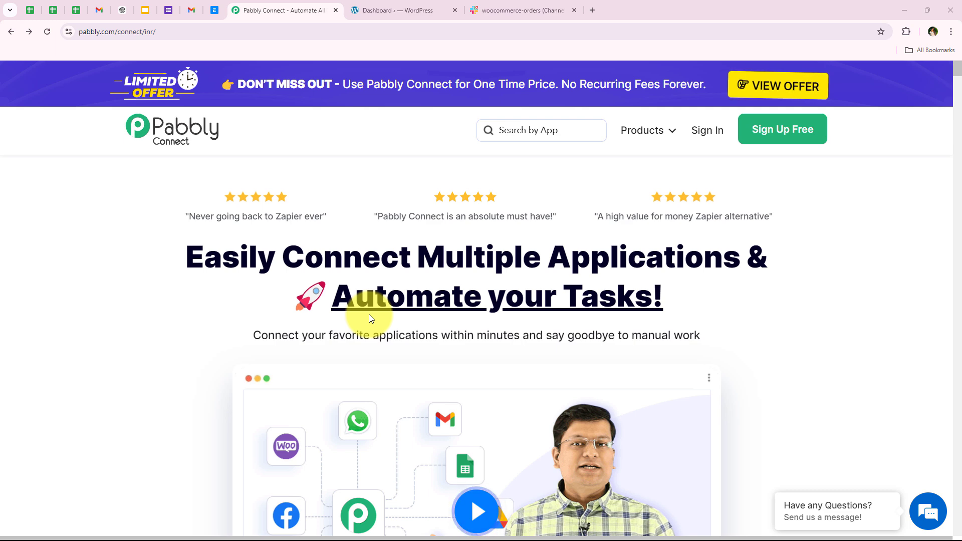
- View the sample order notification in the woocommerce-orders Slack channel, and return to the Pabbly Connect homepage
{"action": "left_click", "coordinate": [561, 11]}
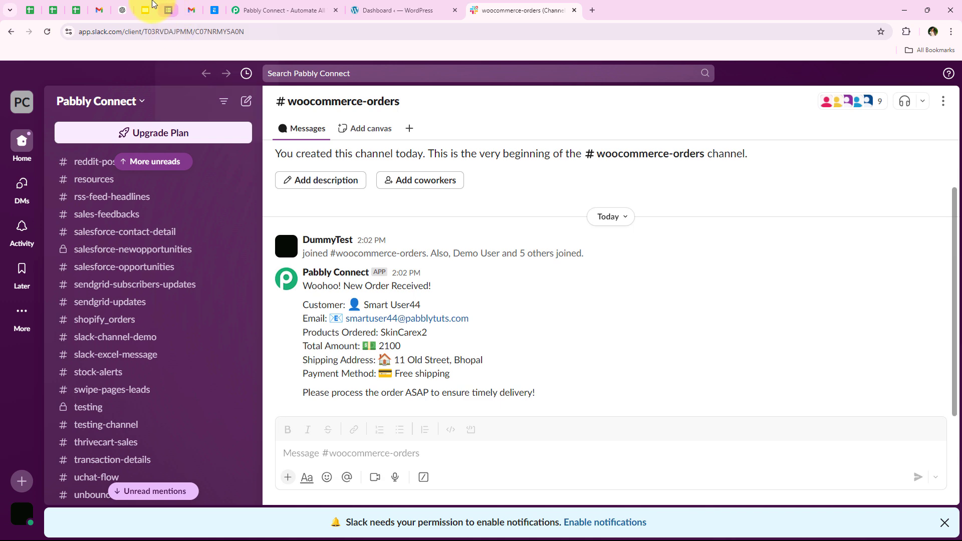
{"action": "left_click", "coordinate": [267, 6]}
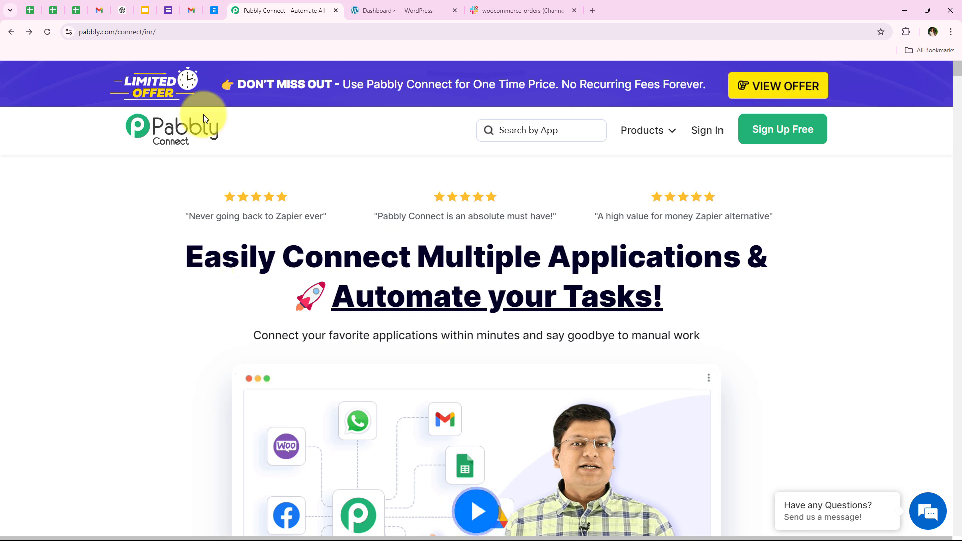
{"action": "left_click", "coordinate": [173, 29]}
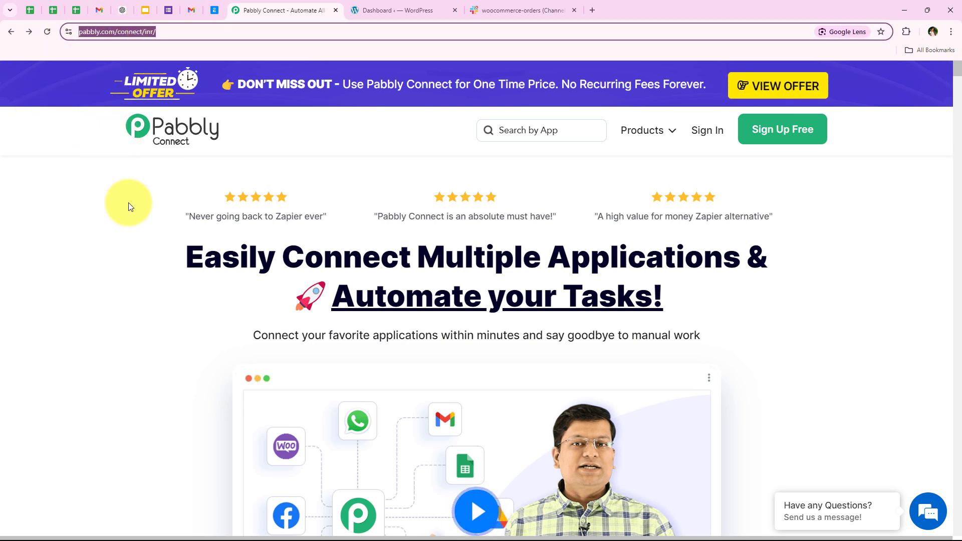
- Sign in to Pabbly and open the Pabbly Connect dashboard from the list of Pabbly apps
{"action": "left_click", "coordinate": [711, 154]}
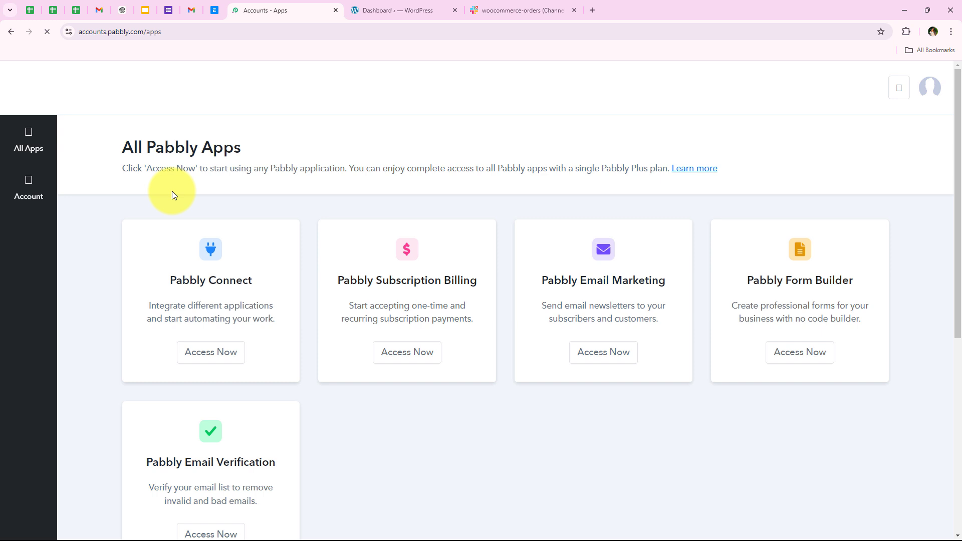
{"action": "left_click_drag", "start_coordinate": [123, 147], "coordinate": [242, 142]}
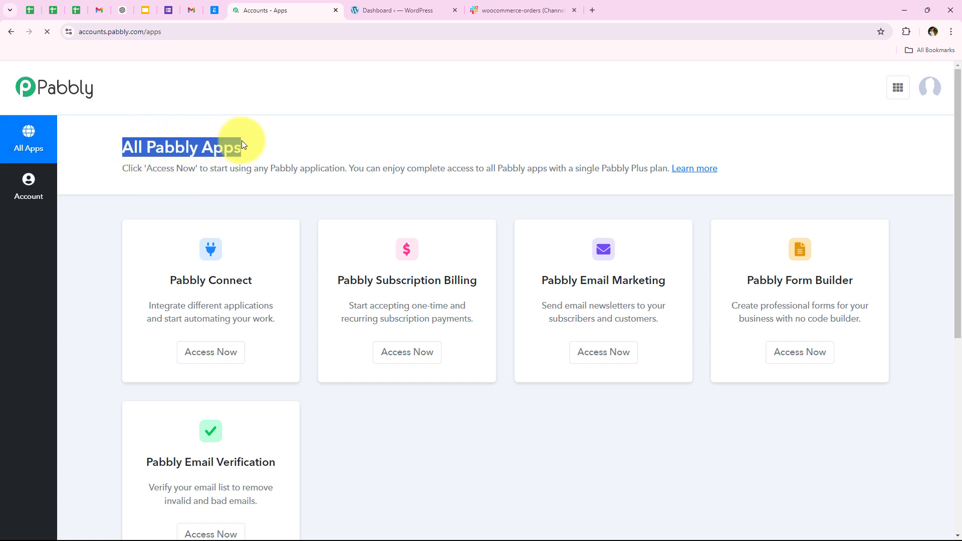
{"action": "scroll", "coordinate": [291, 298], "scroll_direction": "down", "scroll_amount": 1}
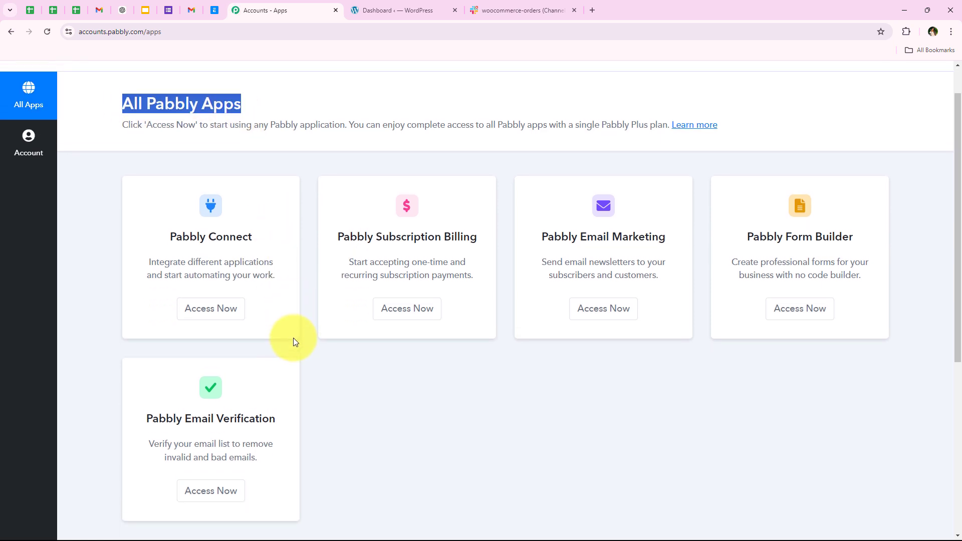
{"action": "scroll", "coordinate": [293, 338], "scroll_direction": "up", "scroll_amount": 1}
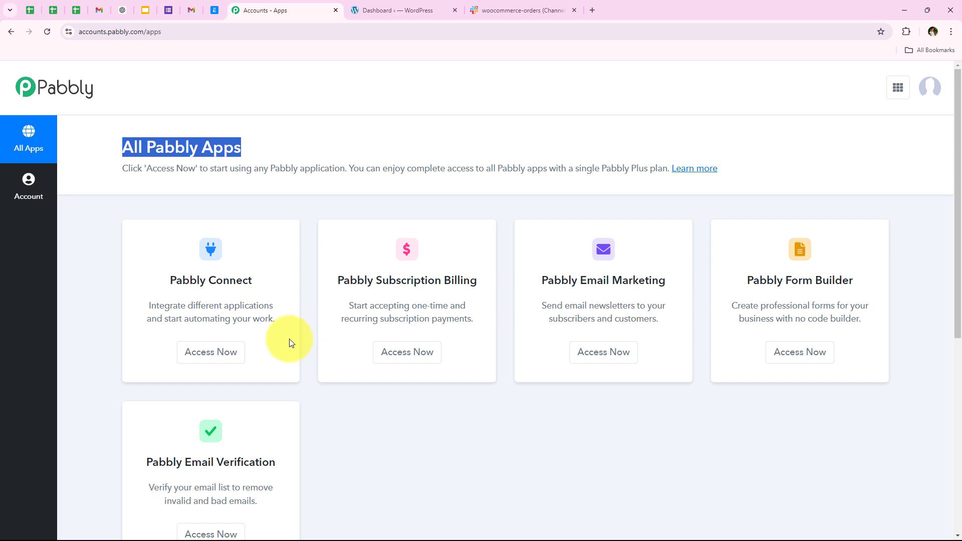
{"action": "left_click", "coordinate": [185, 281]}
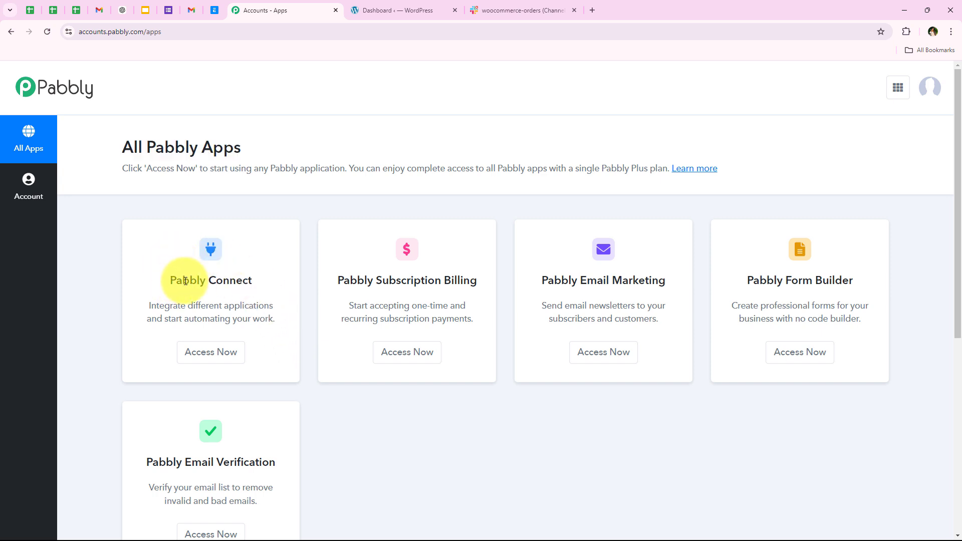
{"action": "left_click_drag", "start_coordinate": [186, 281], "coordinate": [193, 306]}
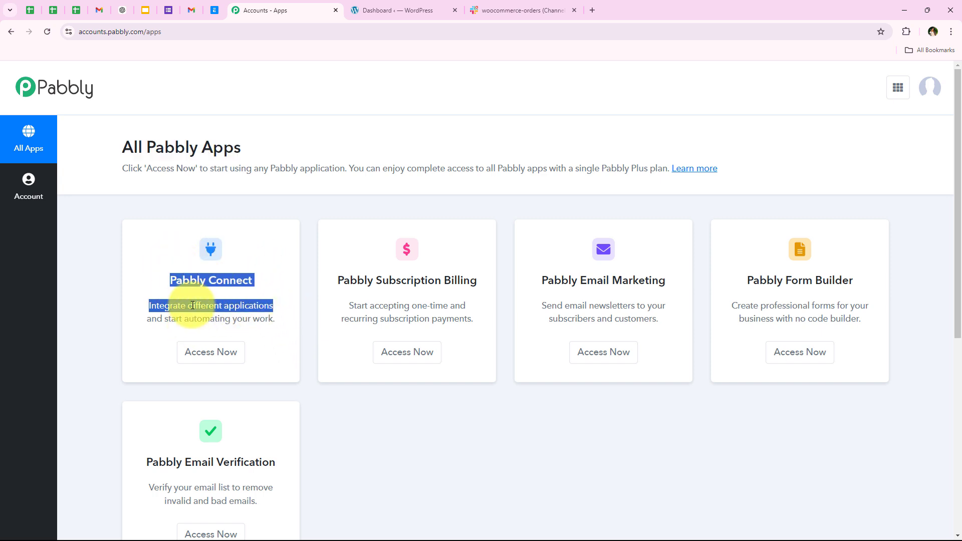
{"action": "left_click", "coordinate": [223, 351]}
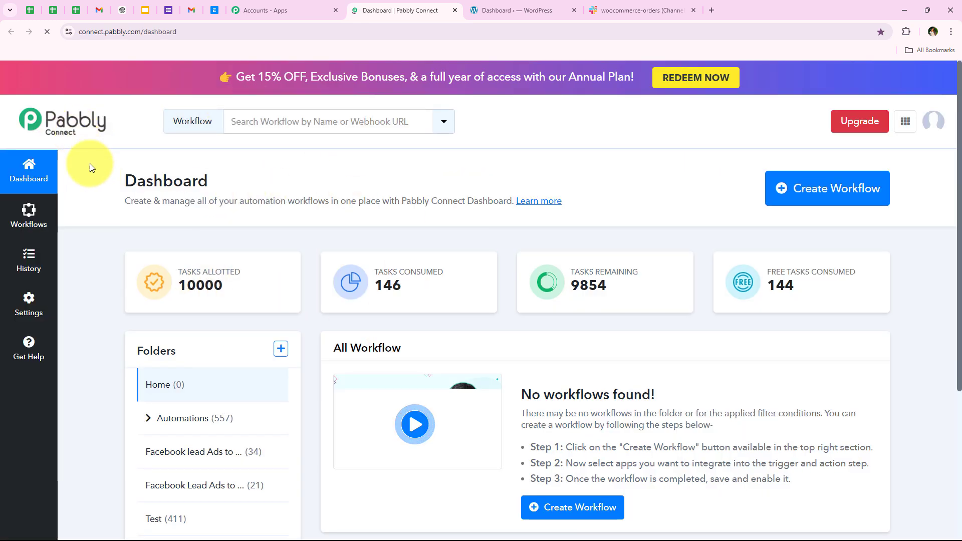
{"action": "left_click_drag", "start_coordinate": [85, 164], "coordinate": [204, 172]}
{"action": "left_click", "coordinate": [165, 246]}
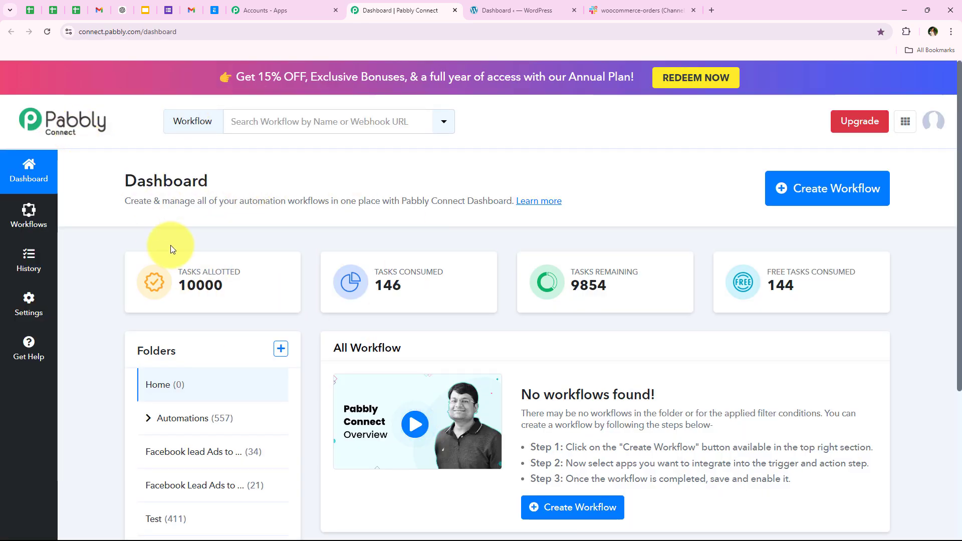
- Create a workflow named "Send WooCommerce Order Notifications to Slack Automatically" in the Automations folder
{"action": "left_click", "coordinate": [780, 188]}
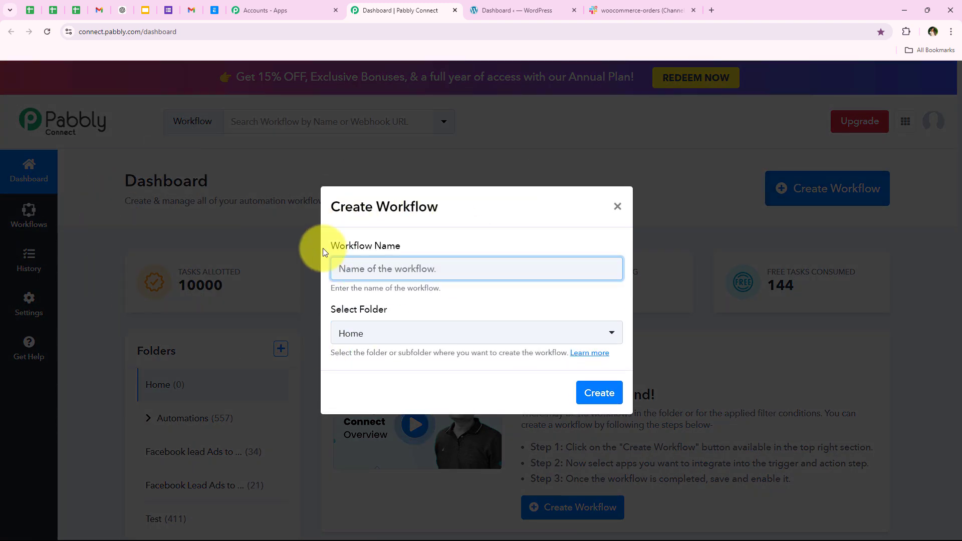
{"action": "left_click_drag", "start_coordinate": [322, 247], "coordinate": [411, 248]}
{"action": "left_click_drag", "start_coordinate": [330, 310], "coordinate": [481, 344]}
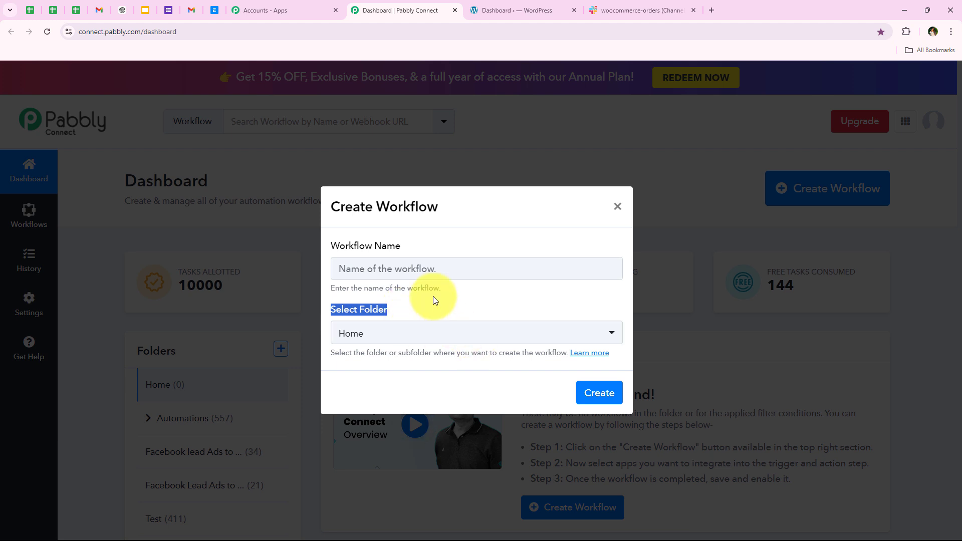
{"action": "left_click", "coordinate": [425, 330]}
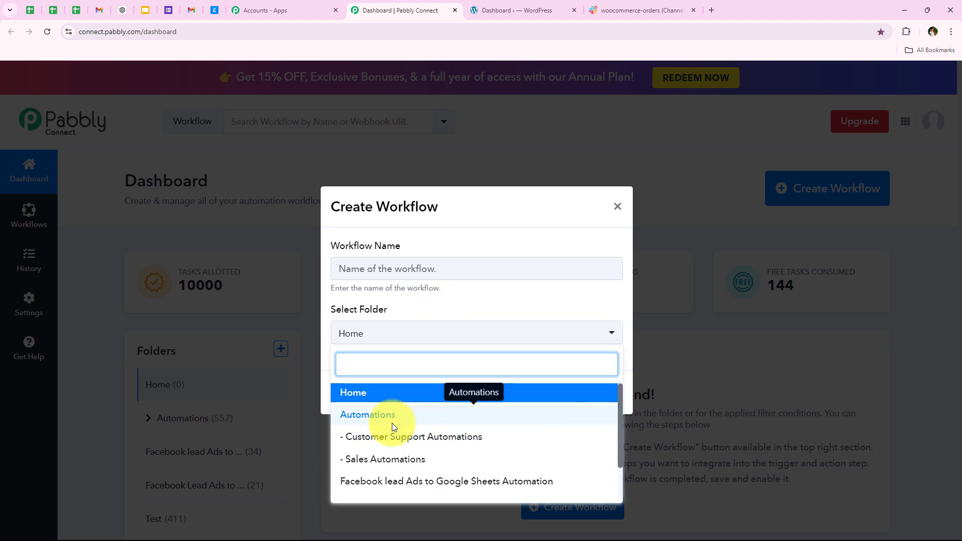
{"action": "left_click", "coordinate": [526, 426]}
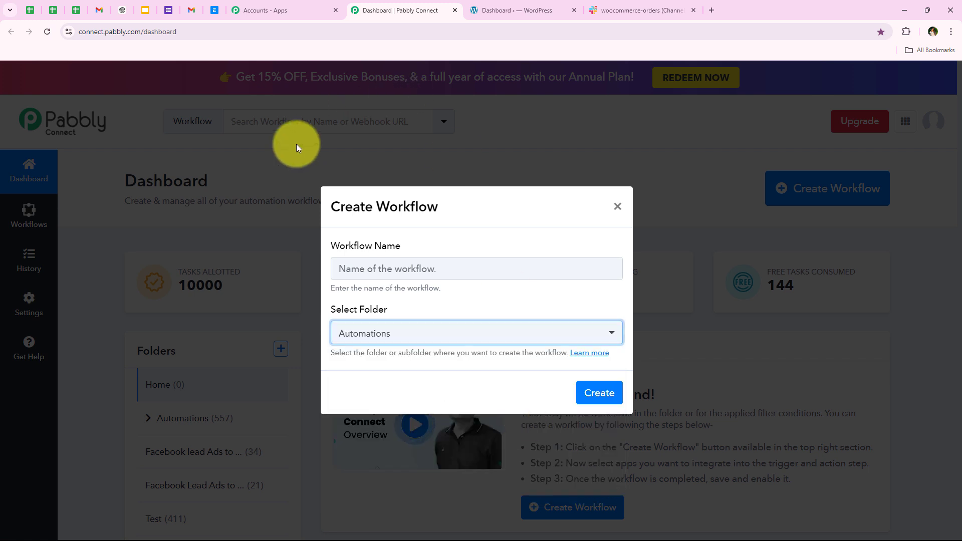
{"action": "left_click", "coordinate": [405, 272]}
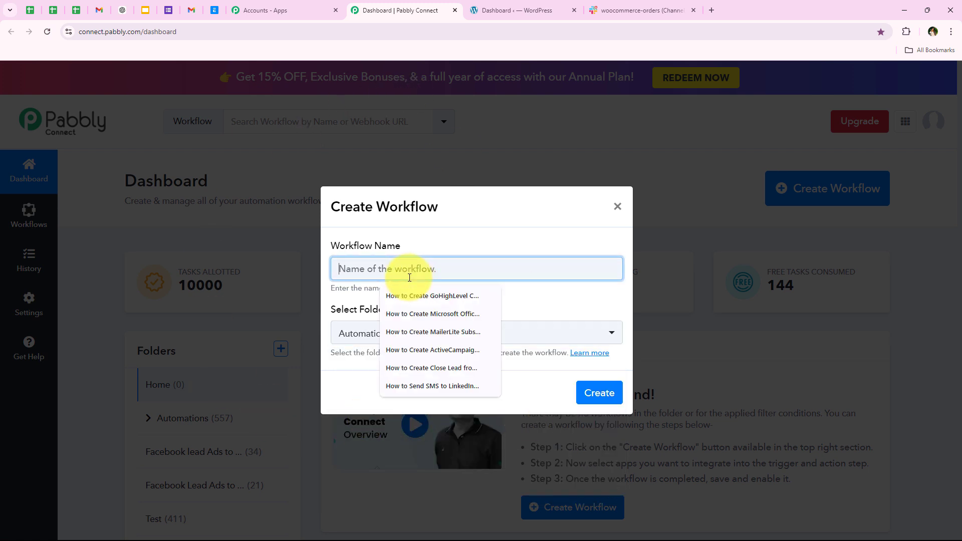
{"action": "key", "text": "ctrl+v"}
{"action": "left_click_drag", "start_coordinate": [334, 269], "coordinate": [639, 271]}
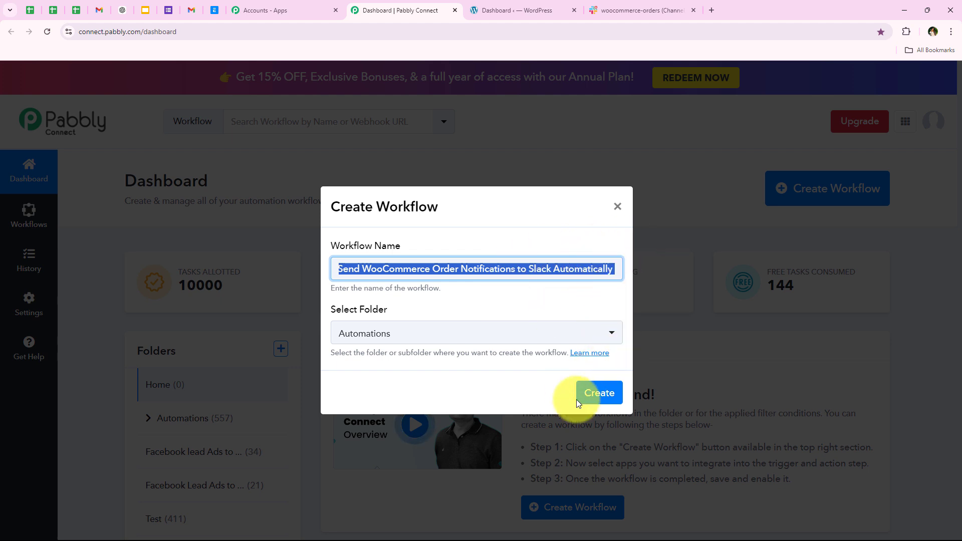
{"action": "left_click", "coordinate": [591, 393]}
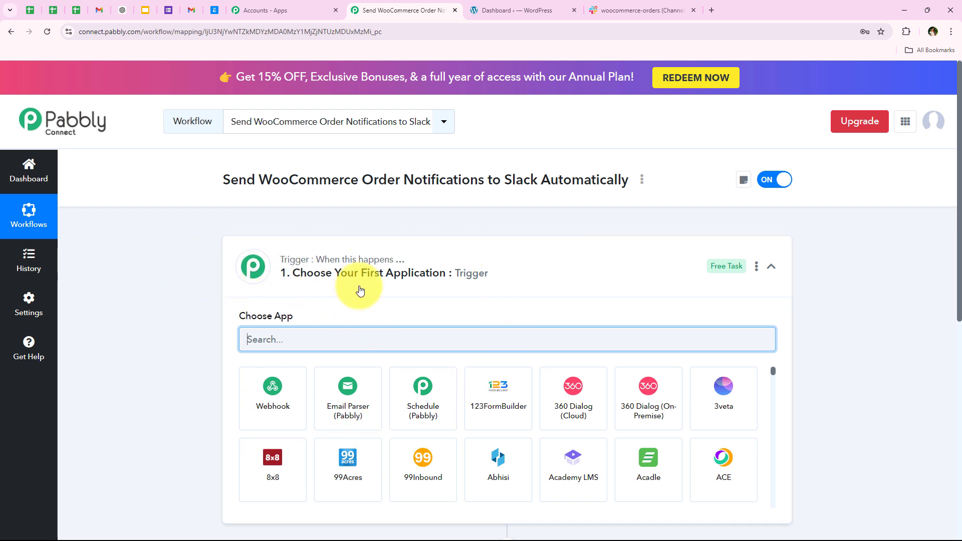
- Search for "Woocommerce" in the workflow's trigger and choose WooCommerce as the trigger application
{"action": "left_click", "coordinate": [469, 284]}
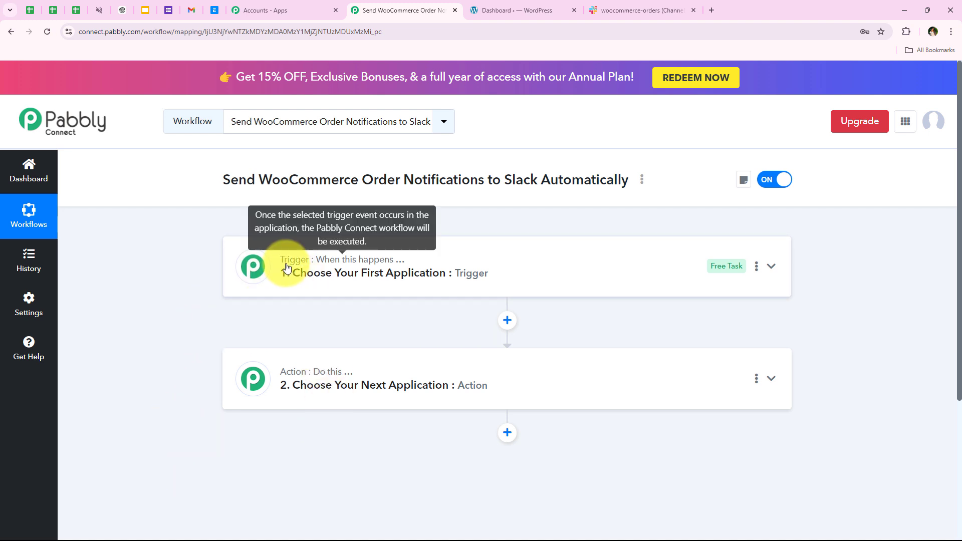
{"action": "mouse_move", "coordinate": [286, 377]}
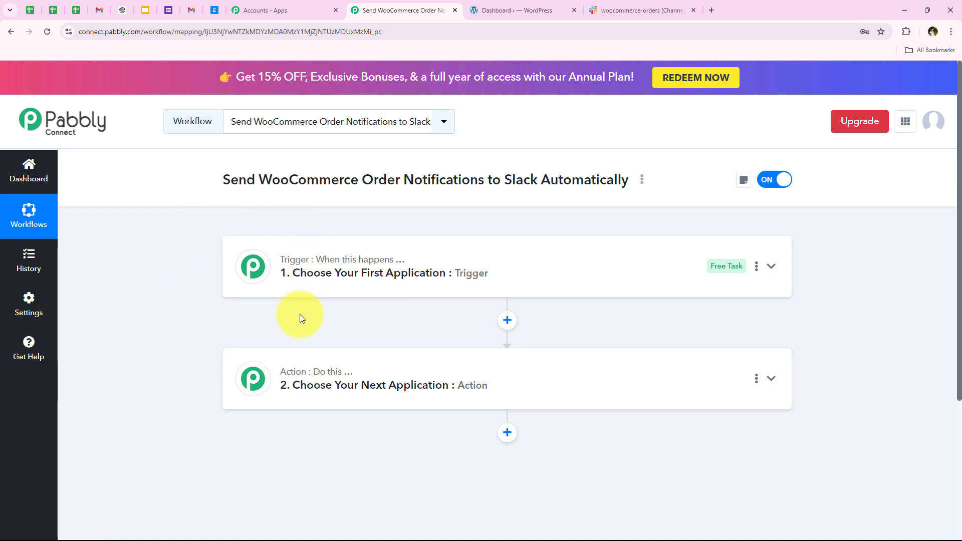
{"action": "left_click", "coordinate": [315, 274]}
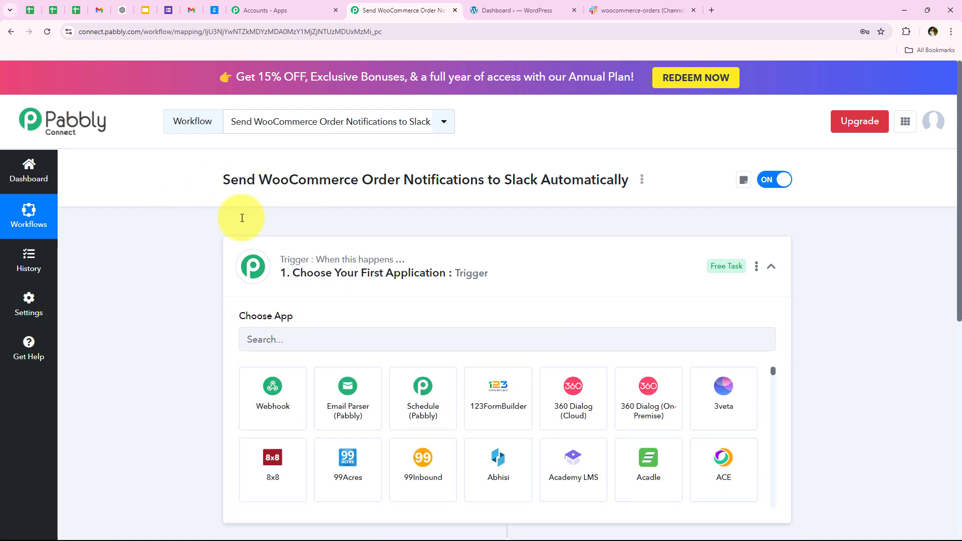
{"action": "left_click", "coordinate": [285, 339]}
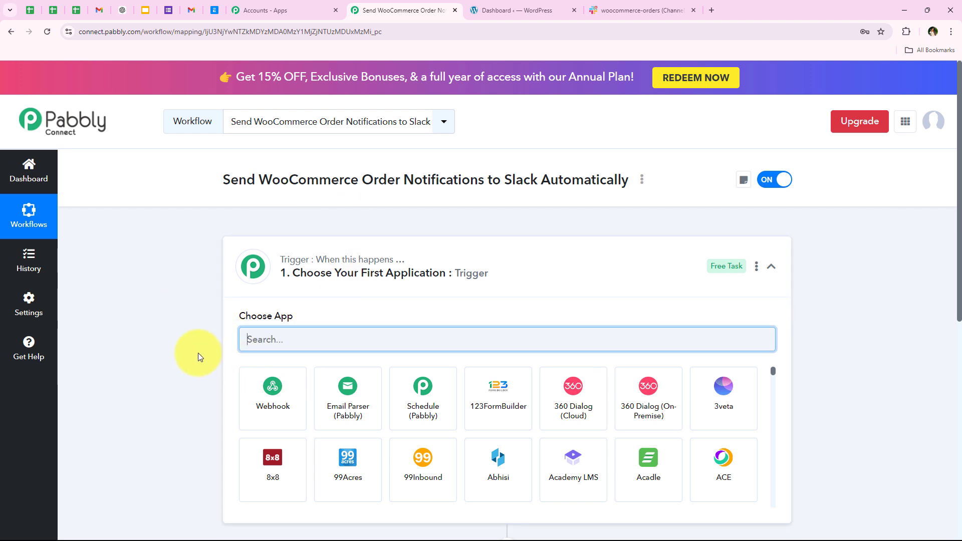
{"action": "type", "text": "Woo"}
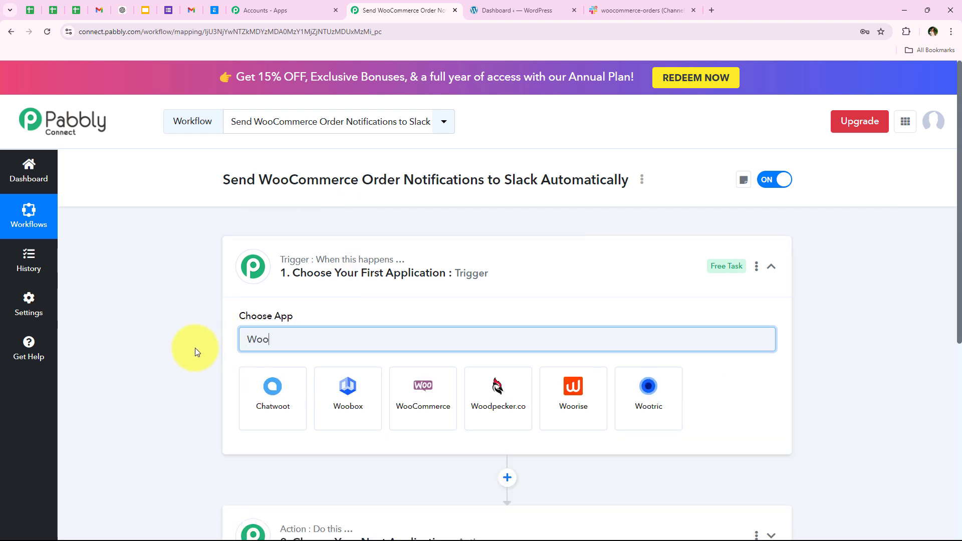
{"action": "type", "text": "comm"}
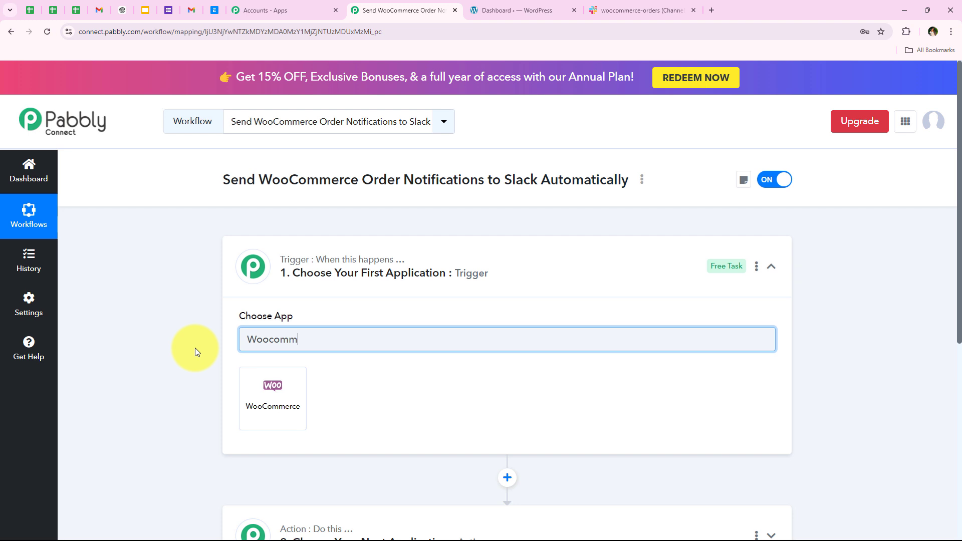
{"action": "type", "text": "erce"}
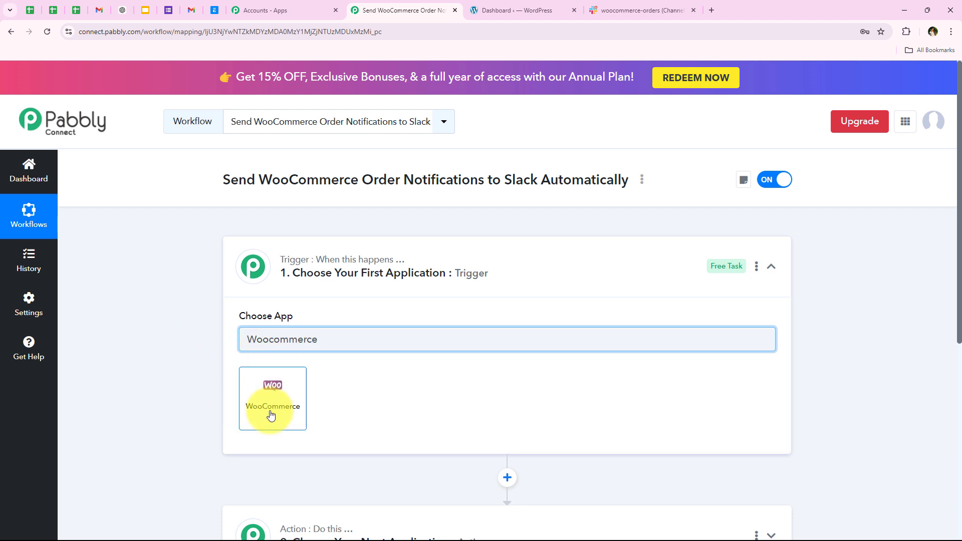
{"action": "left_click", "coordinate": [250, 409]}
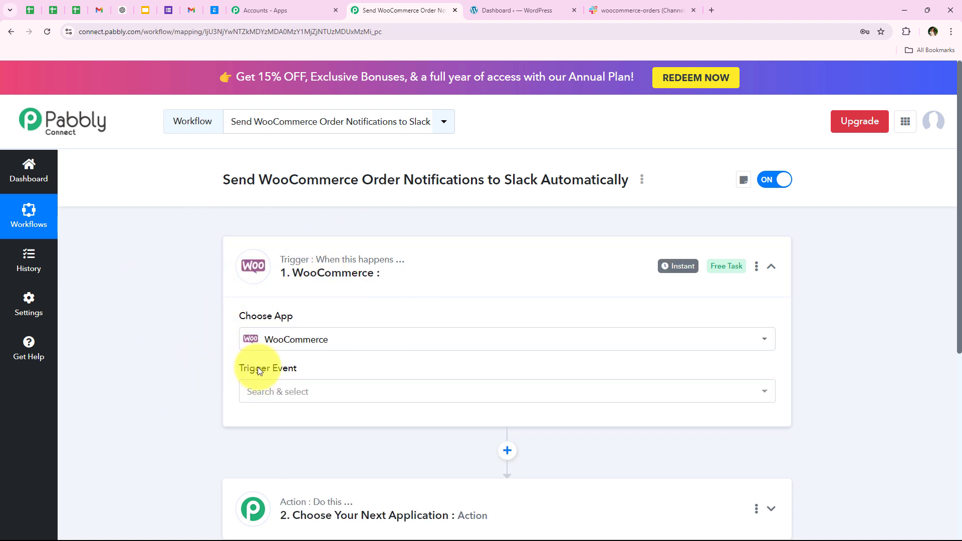
- Set the WooCommerce trigger event to New Order Created
{"action": "mouse_move", "coordinate": [266, 370]}
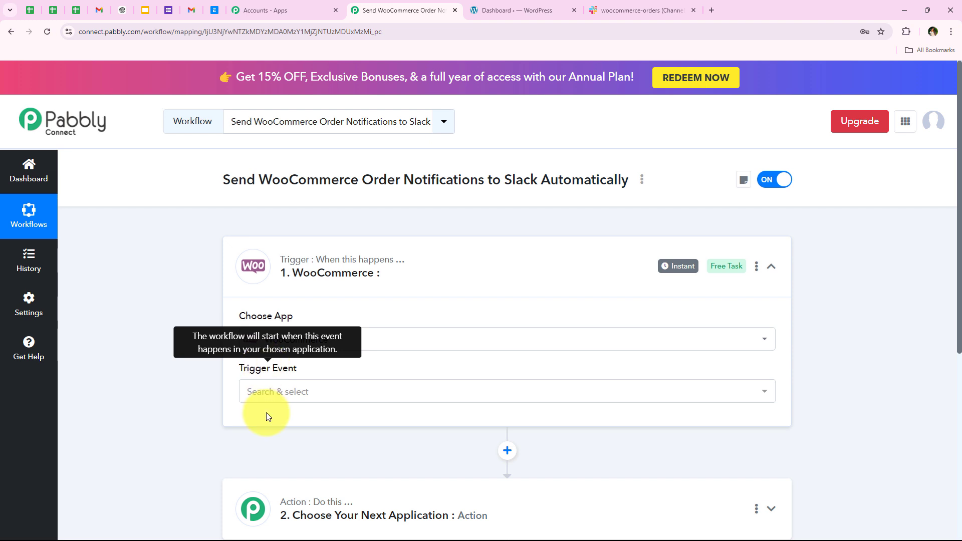
{"action": "left_click", "coordinate": [288, 393]}
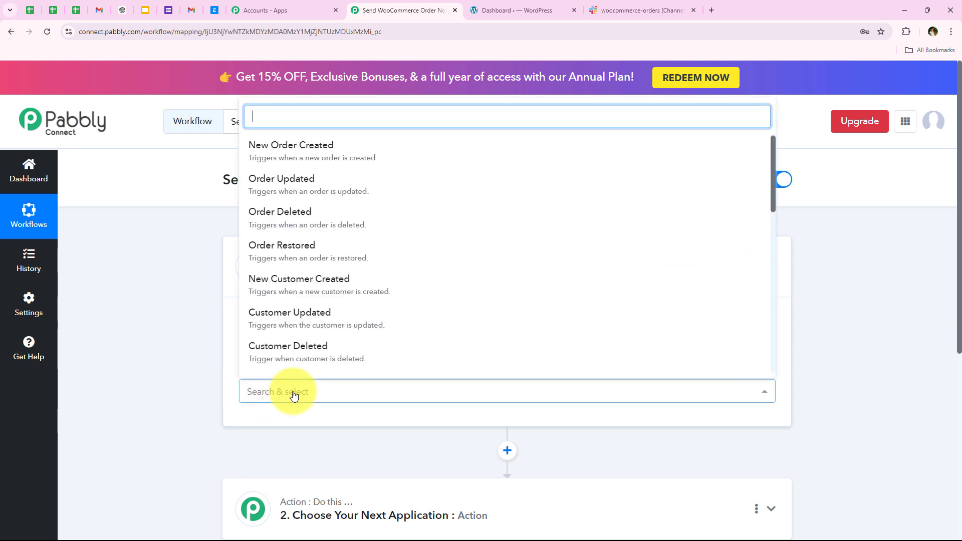
{"action": "left_click", "coordinate": [304, 160]}
{"action": "mouse_move", "coordinate": [274, 369]}
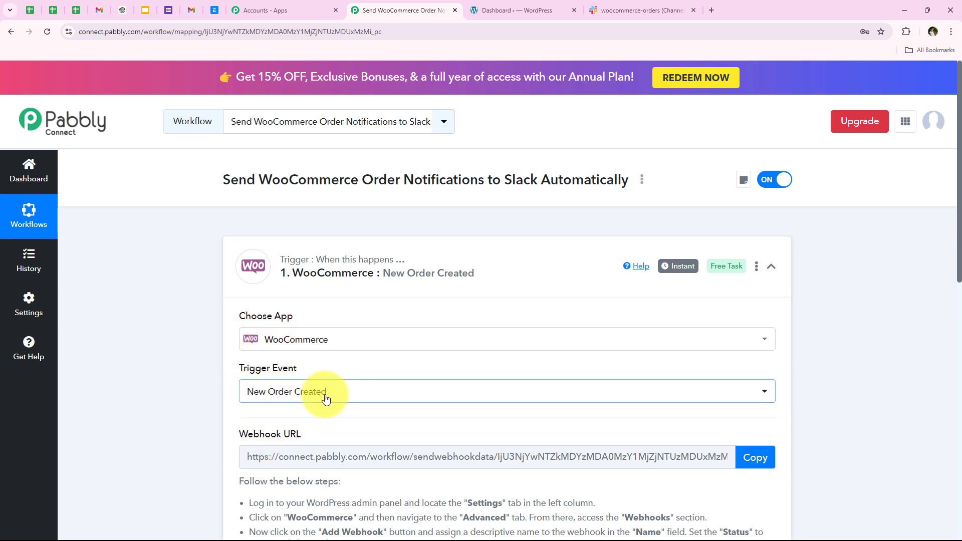
- Copy the WooCommerce trigger's webhook URL and review the WordPress webhook setup instructions beneath it
{"action": "scroll", "coordinate": [137, 346], "scroll_direction": "down", "scroll_amount": 2}
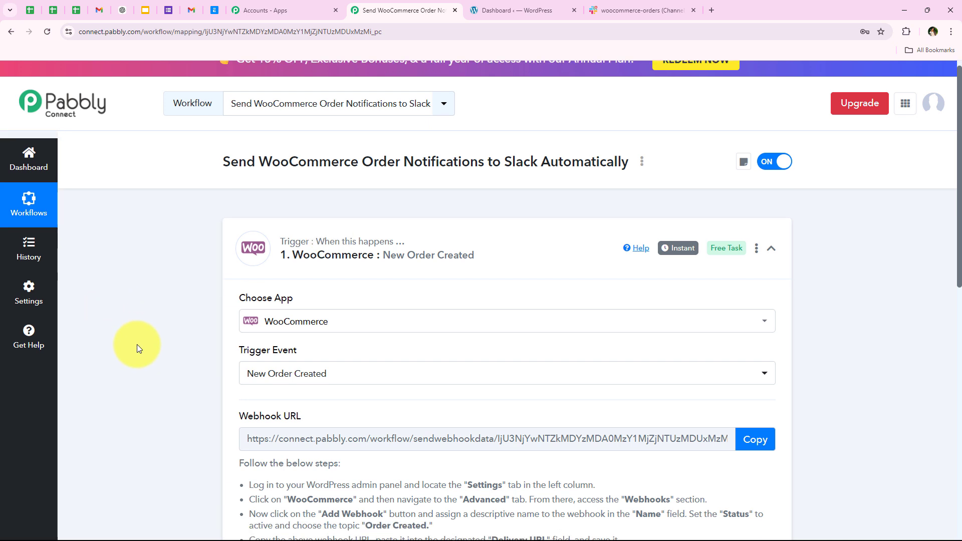
{"action": "scroll", "coordinate": [137, 348], "scroll_direction": "down", "scroll_amount": 2}
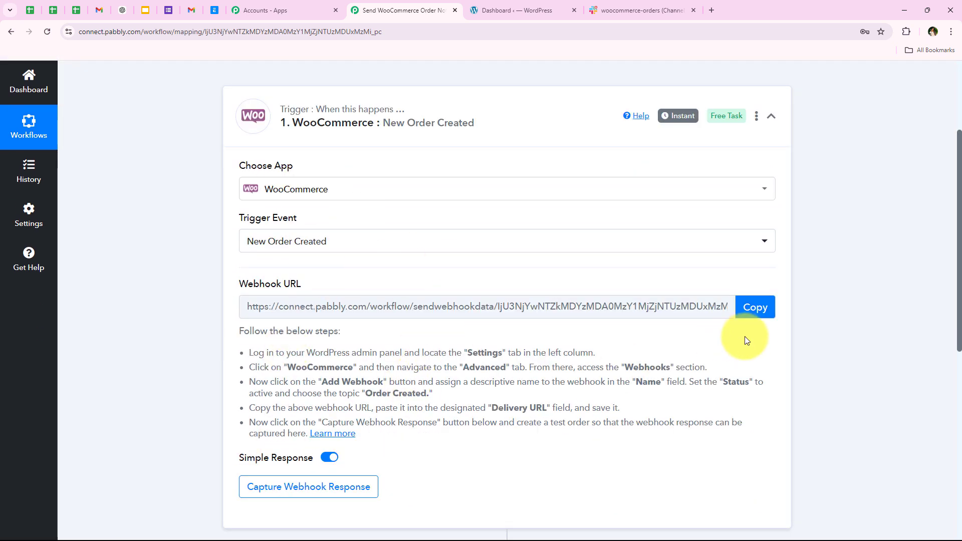
{"action": "left_click", "coordinate": [758, 308]}
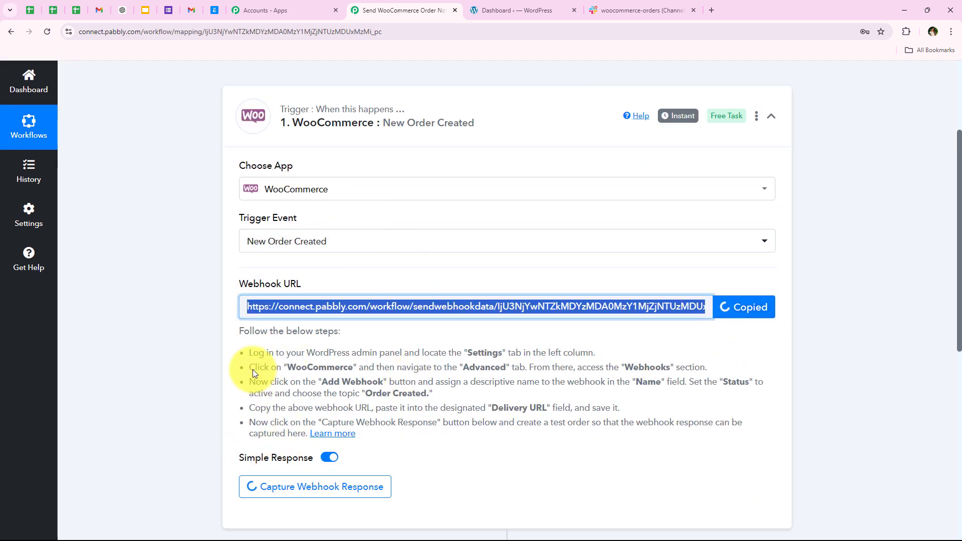
{"action": "left_click_drag", "start_coordinate": [248, 352], "coordinate": [537, 443]}
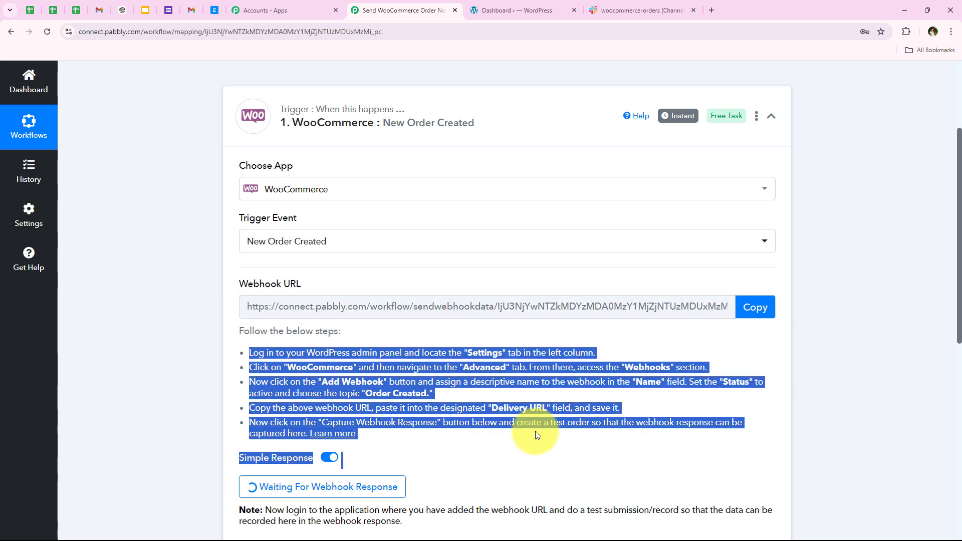
{"action": "left_click", "coordinate": [414, 156]}
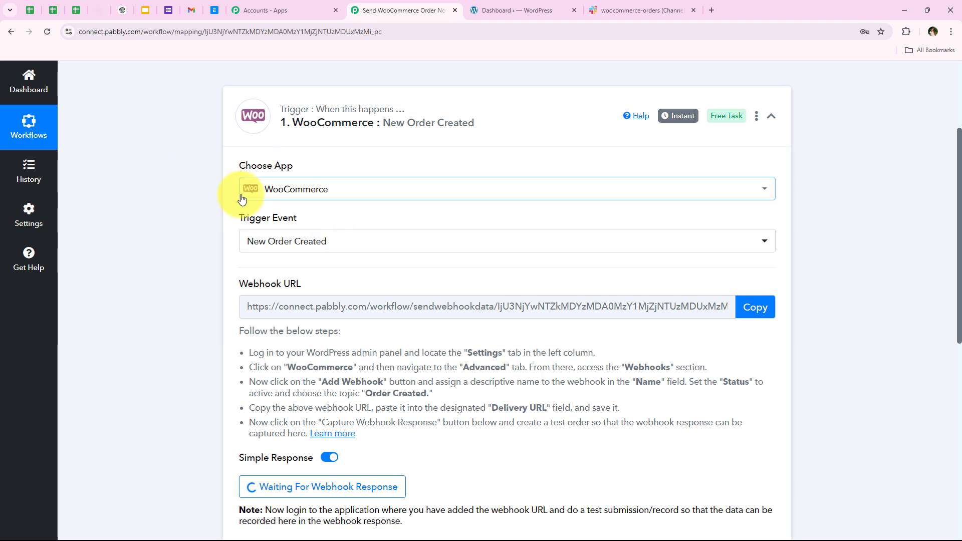
{"action": "left_click_drag", "start_coordinate": [249, 352], "coordinate": [594, 352]}
{"action": "left_click", "coordinate": [156, 385]}
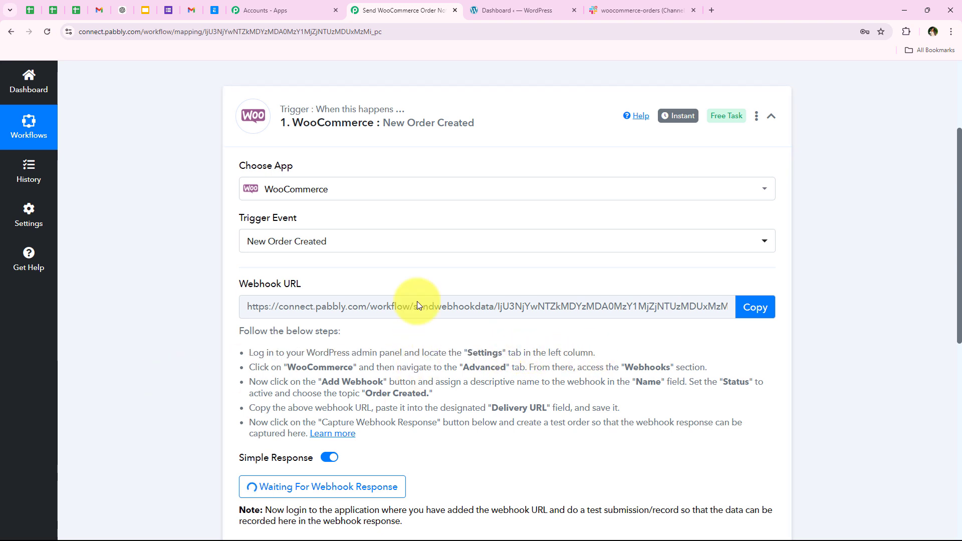
- Switch to the WordPress admin and open the Webhooks section of WooCommerce's advanced settings
{"action": "left_click", "coordinate": [503, 5]}
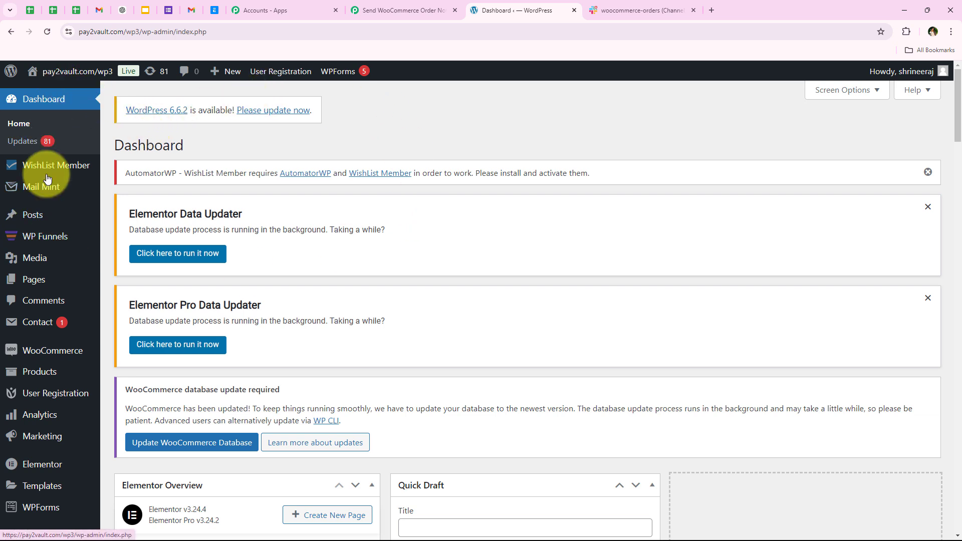
{"action": "scroll", "coordinate": [45, 408], "scroll_direction": "down", "scroll_amount": 1}
{"action": "mouse_move", "coordinate": [54, 306]}
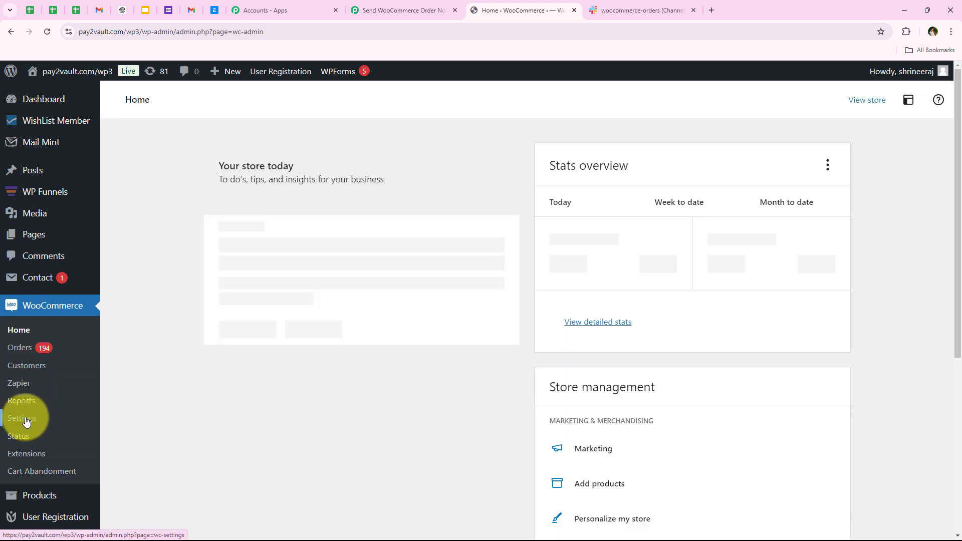
{"action": "left_click", "coordinate": [26, 422]}
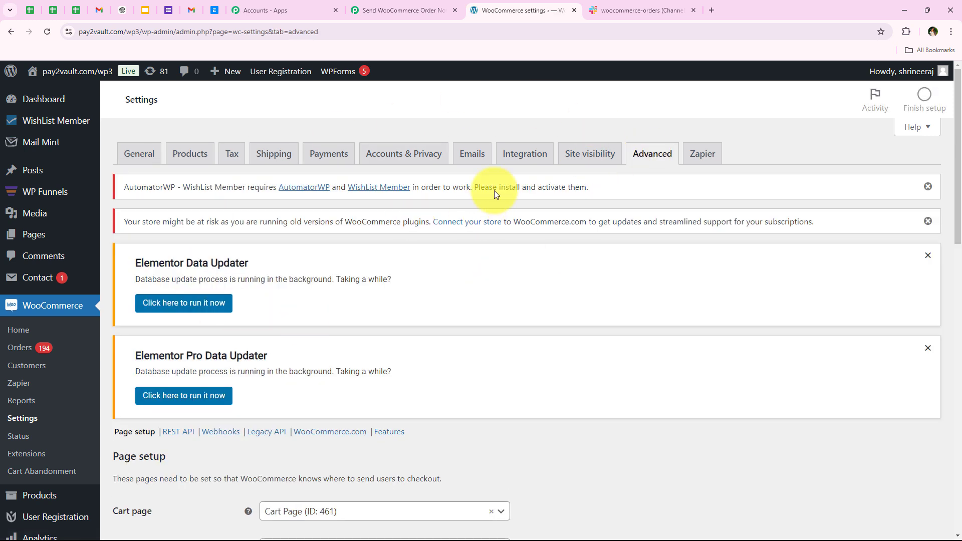
{"action": "scroll", "coordinate": [333, 251], "scroll_direction": "down", "scroll_amount": 3}
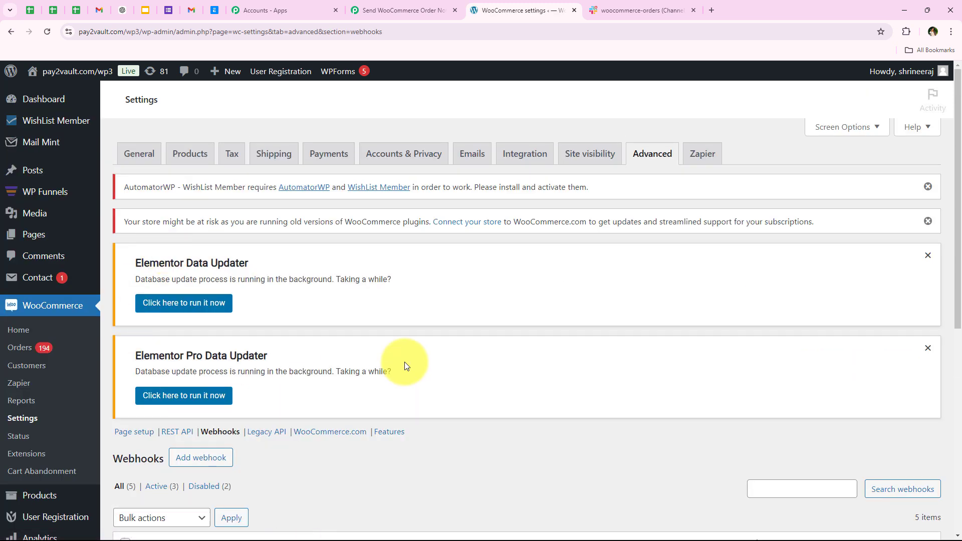
- Look through the existing WooCommerce webhooks and start adding a new webhook
{"action": "scroll", "coordinate": [376, 326], "scroll_direction": "down", "scroll_amount": 7}
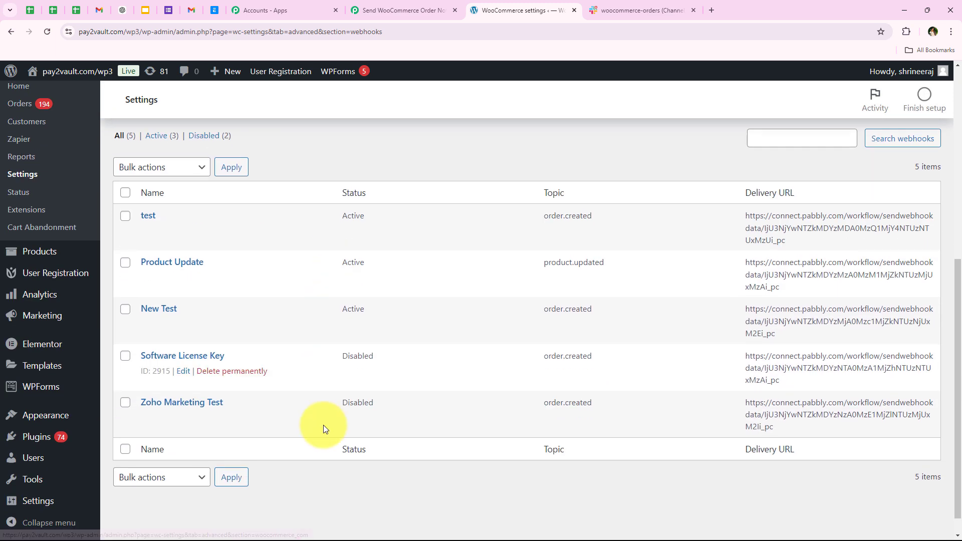
{"action": "scroll", "coordinate": [270, 398], "scroll_direction": "up", "scroll_amount": 2}
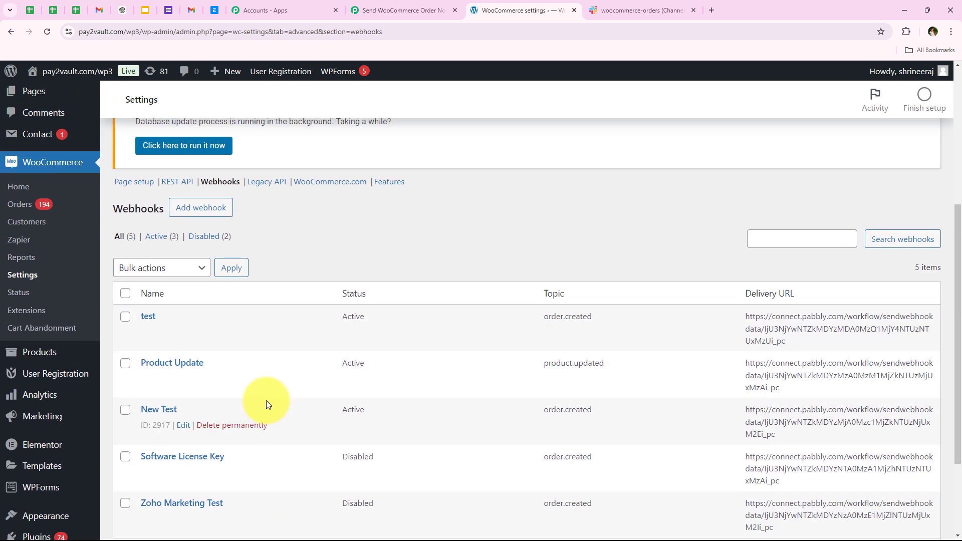
{"action": "scroll", "coordinate": [266, 401], "scroll_direction": "up", "scroll_amount": 2}
{"action": "scroll", "coordinate": [321, 328], "scroll_direction": "up", "scroll_amount": 1}
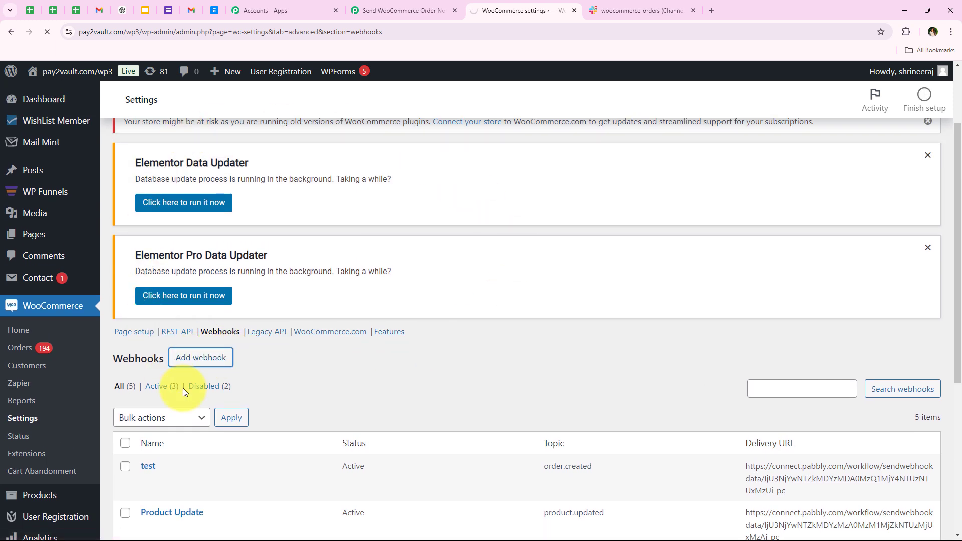
- Name the new webhook "Testing" and set its status to Active
{"action": "scroll", "coordinate": [252, 308], "scroll_direction": "down", "scroll_amount": 6}
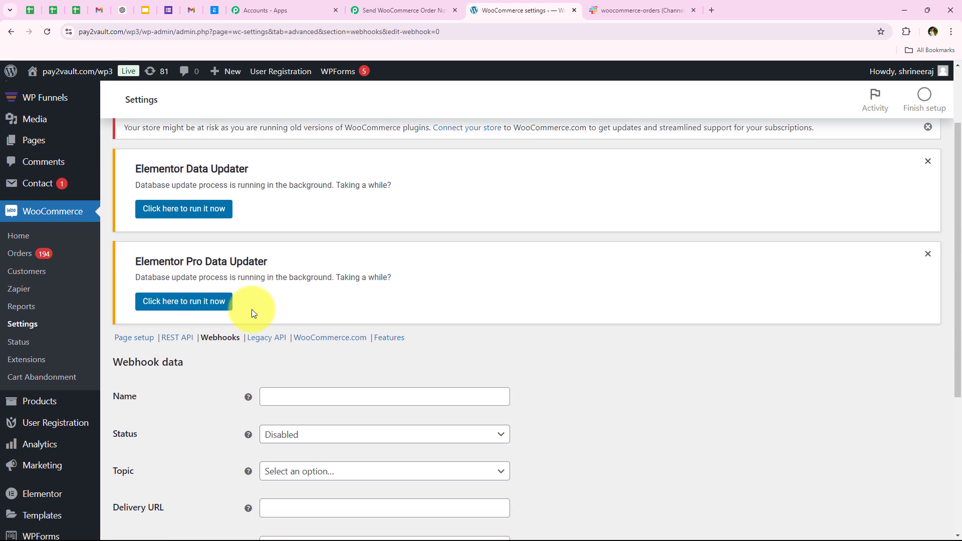
{"action": "left_click", "coordinate": [288, 183]}
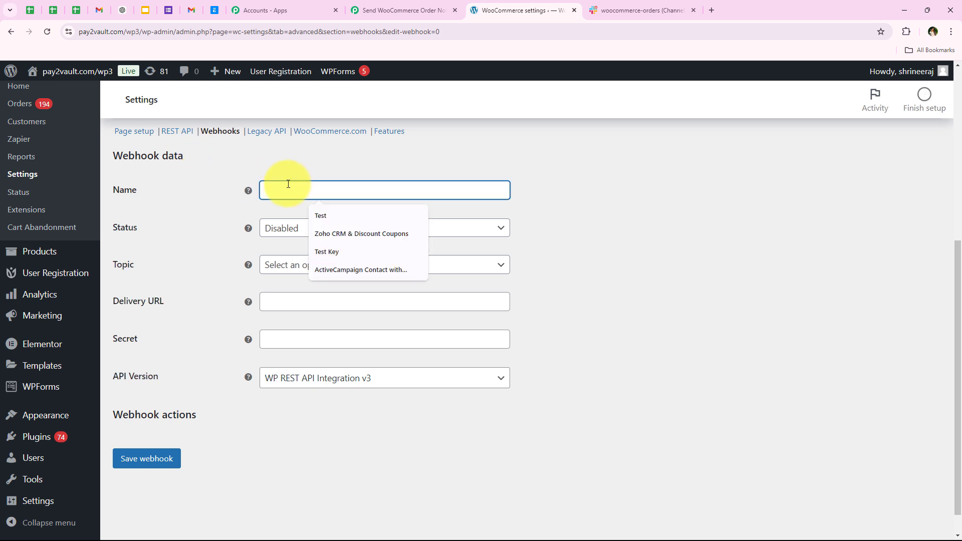
{"action": "type", "text": "Testing"}
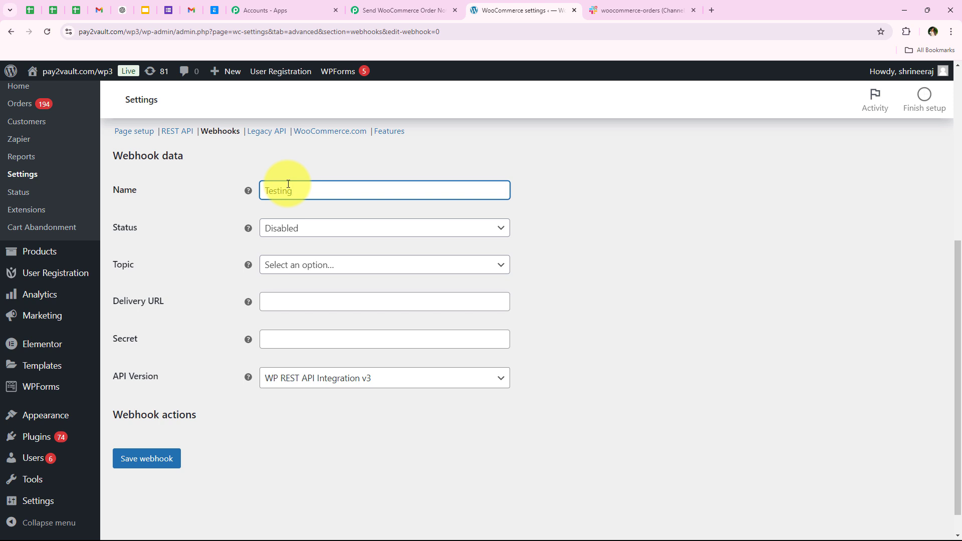
{"action": "left_click_drag", "start_coordinate": [115, 225], "coordinate": [218, 226]}
{"action": "left_click", "coordinate": [269, 229]}
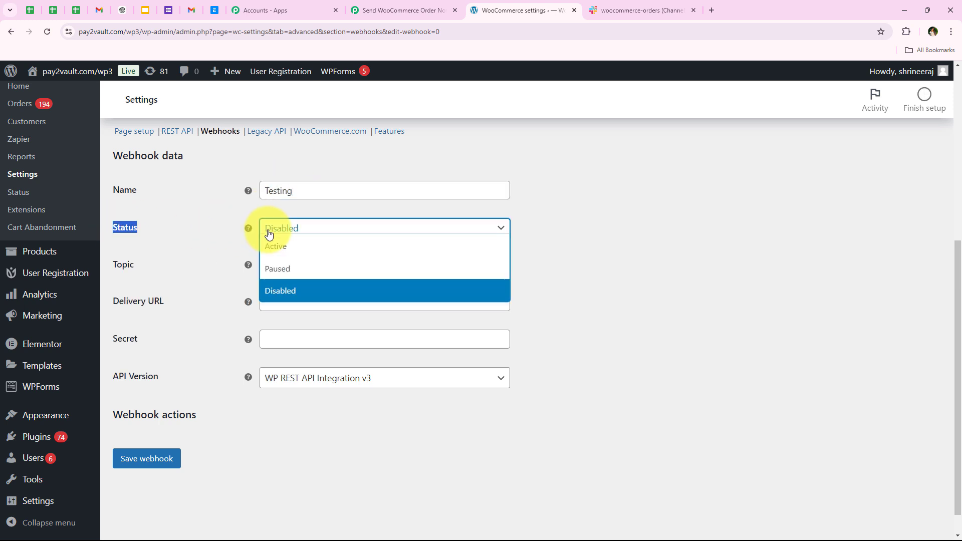
{"action": "left_click", "coordinate": [300, 247]}
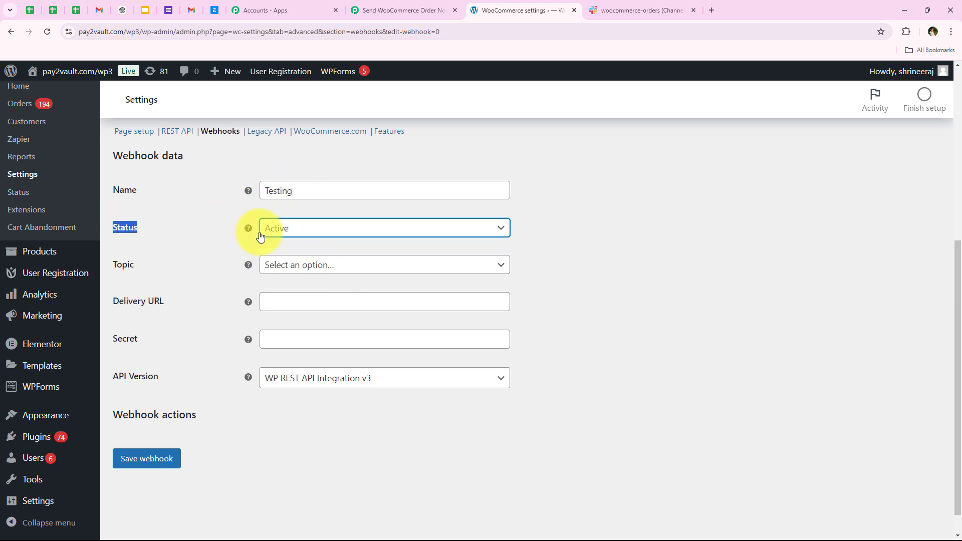
- Check the required topic in the Pabbly Connect setup instructions and set the WooCommerce webhook's topic to Order created
{"action": "left_click", "coordinate": [419, 4]}
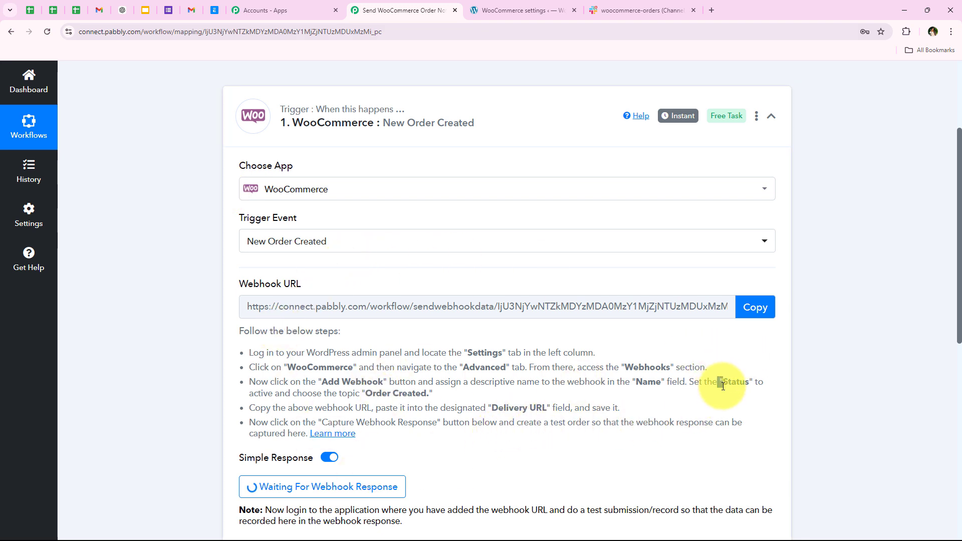
{"action": "left_click_drag", "start_coordinate": [722, 386], "coordinate": [464, 396]}
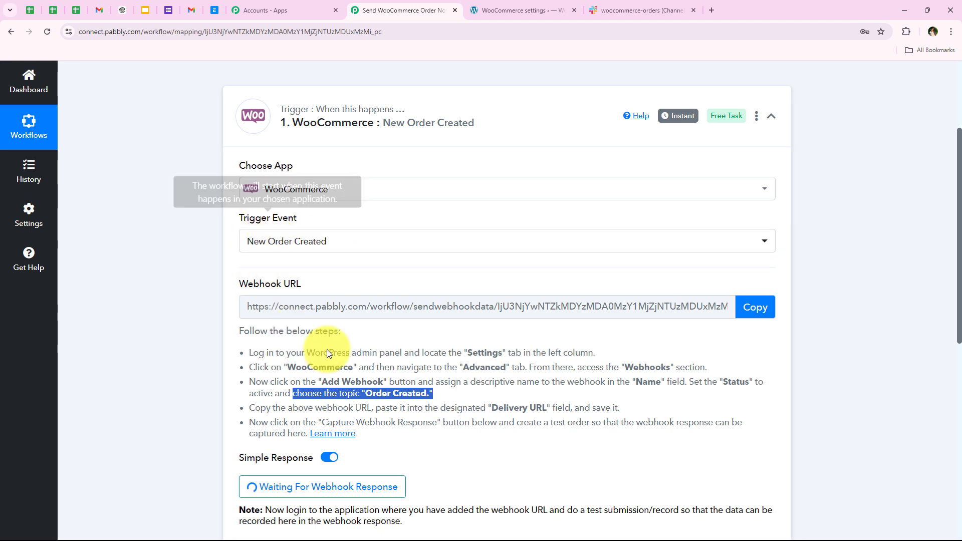
{"action": "left_click", "coordinate": [522, 10]}
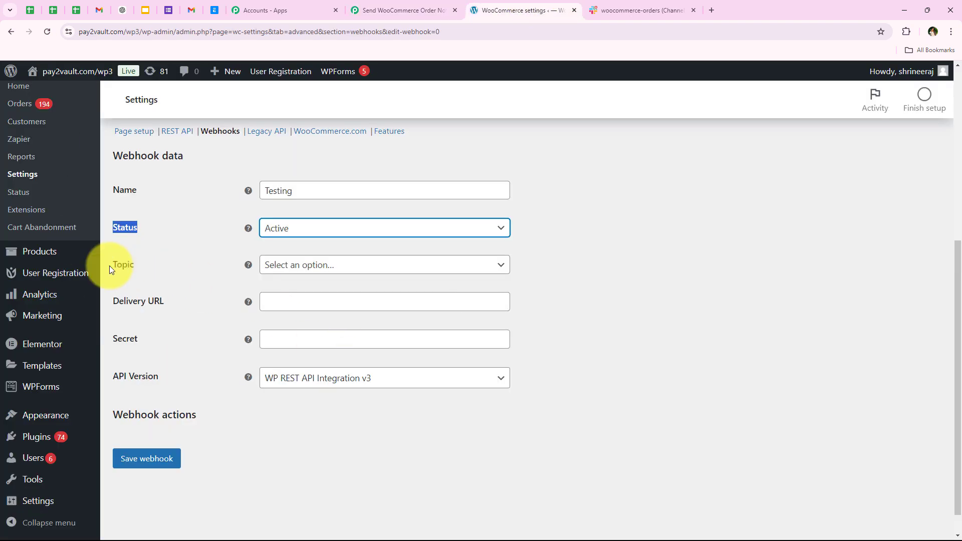
{"action": "left_click_drag", "start_coordinate": [109, 265], "coordinate": [196, 281]}
{"action": "left_click", "coordinate": [344, 265]}
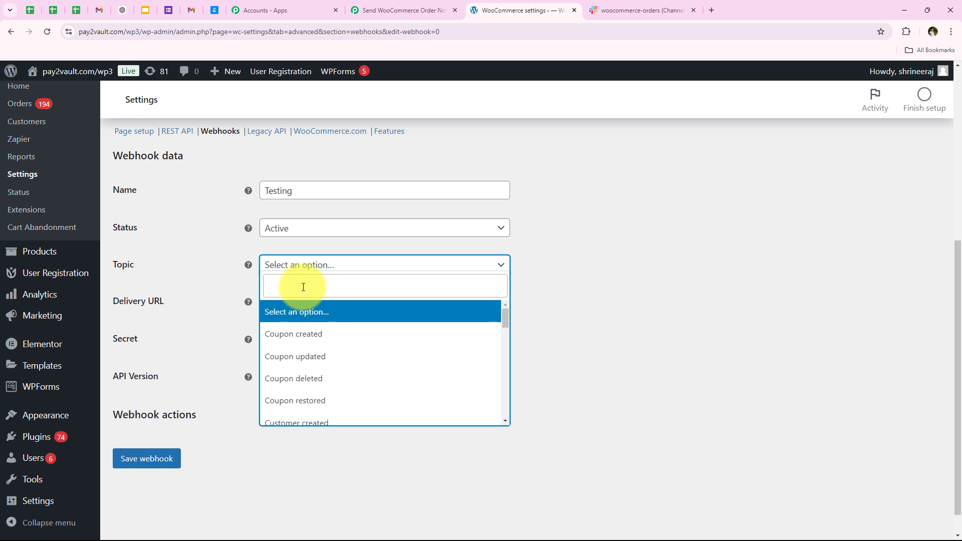
{"action": "type", "text": "ord"}
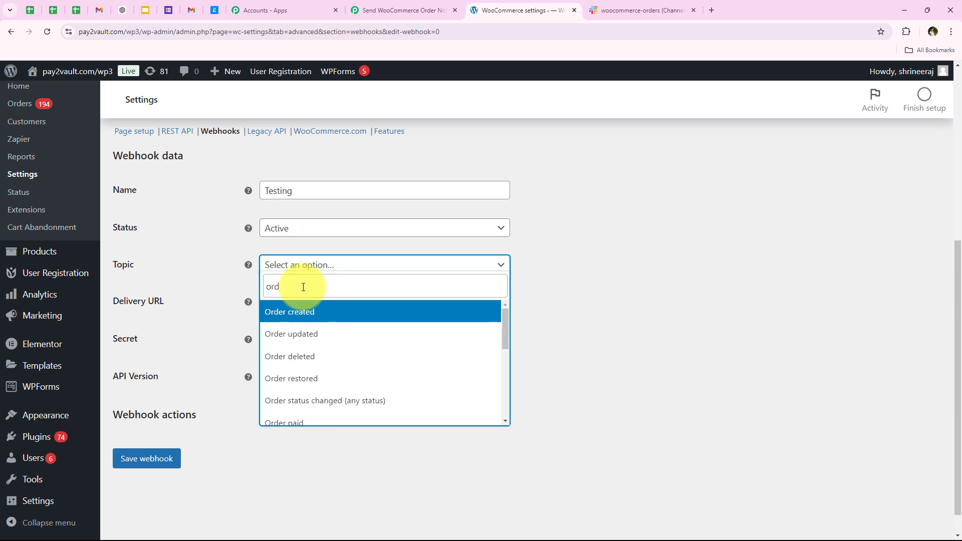
{"action": "left_click", "coordinate": [266, 312]}
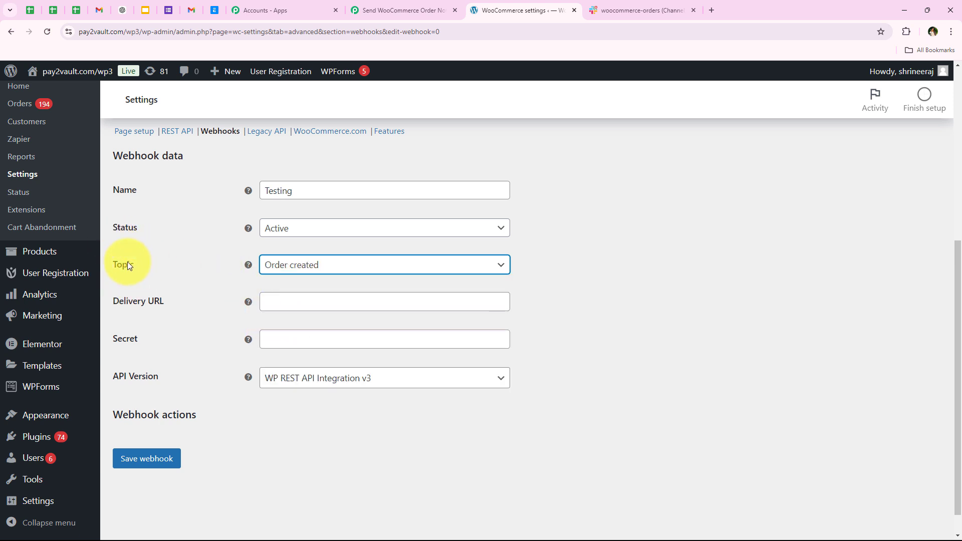
- Paste the copied Pabbly webhook URL as the webhook's delivery URL
{"action": "left_click_drag", "start_coordinate": [113, 302], "coordinate": [170, 300]}
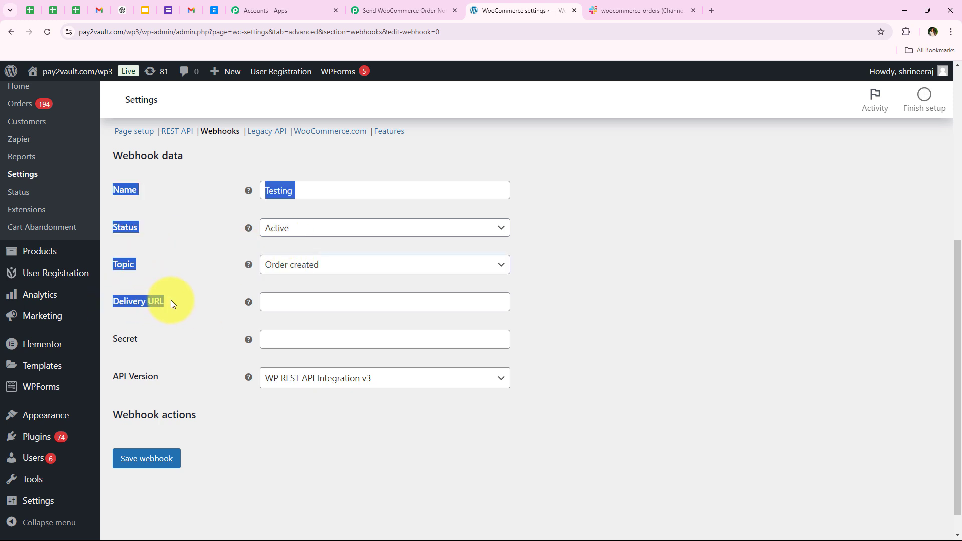
{"action": "left_click", "coordinate": [203, 313]}
{"action": "left_click", "coordinate": [318, 304]}
{"action": "right_click", "coordinate": [317, 304]}
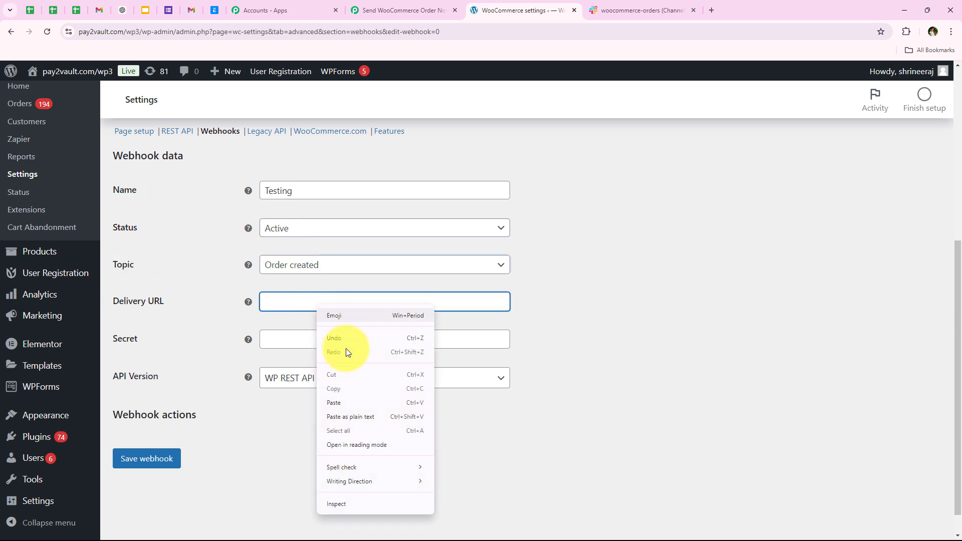
{"action": "left_click", "coordinate": [349, 402]}
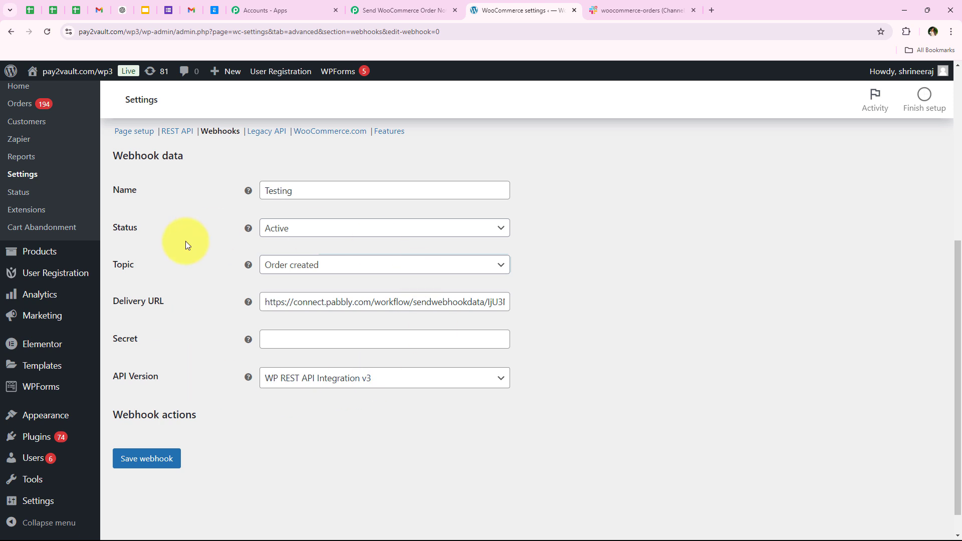
- Save the webhook with a blank secret and the API version WP REST API Integration v3
{"action": "left_click_drag", "start_coordinate": [112, 327], "coordinate": [165, 341]}
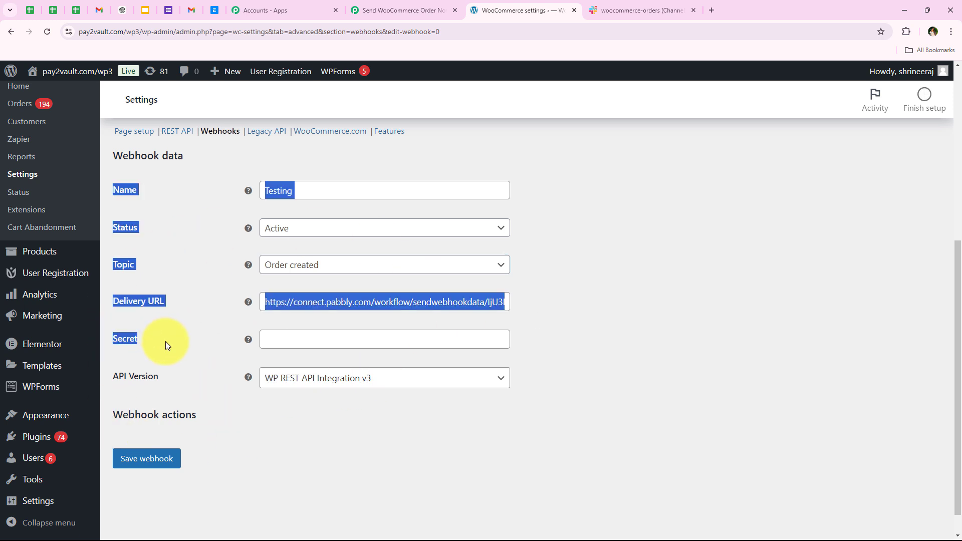
{"action": "left_click", "coordinate": [315, 342]}
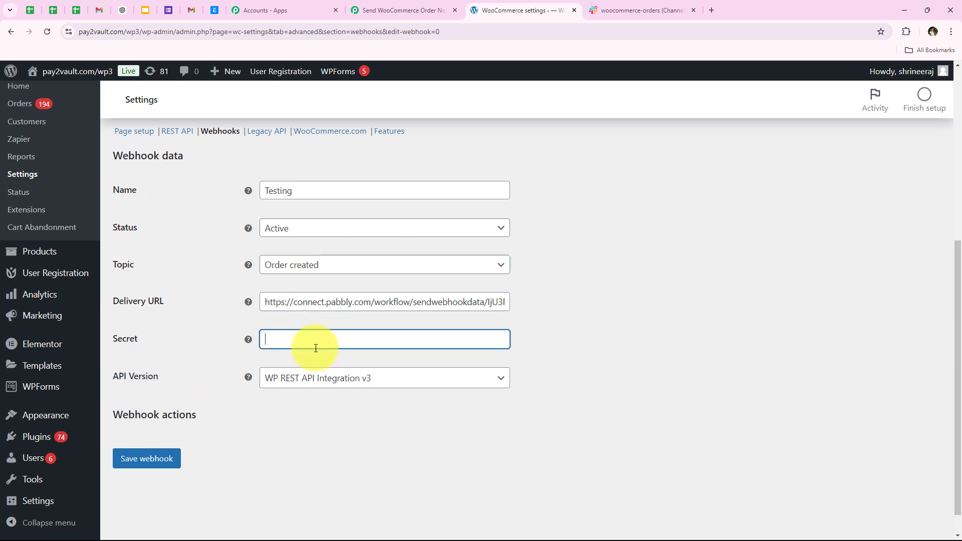
{"action": "left_click", "coordinate": [212, 333]}
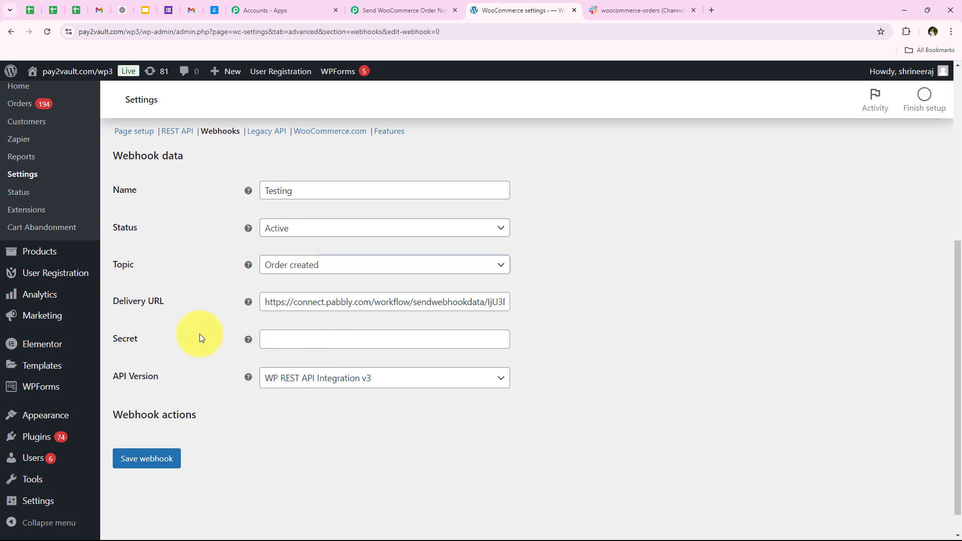
{"action": "scroll", "coordinate": [199, 334], "scroll_direction": "down", "scroll_amount": 1}
{"action": "left_click_drag", "start_coordinate": [117, 348], "coordinate": [176, 348]}
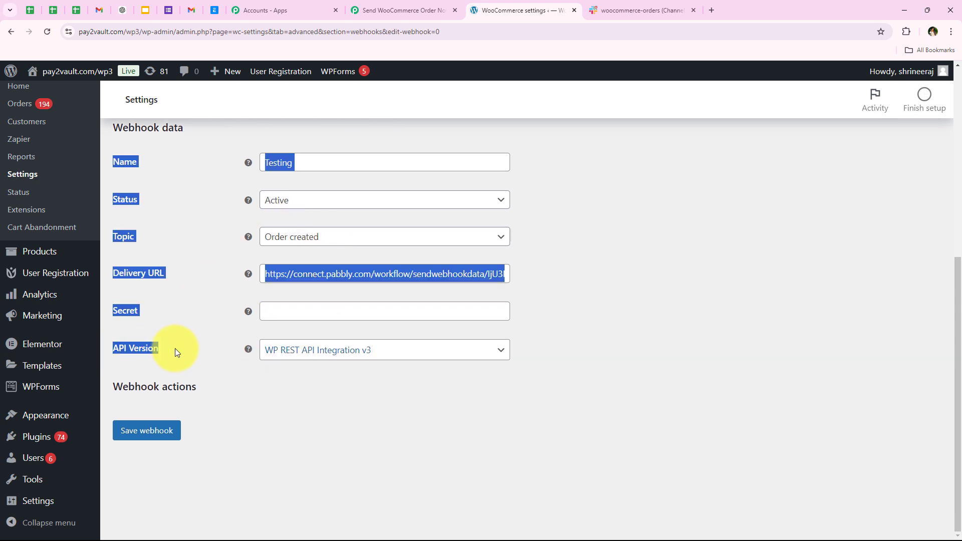
{"action": "left_click", "coordinate": [326, 350]}
{"action": "left_click", "coordinate": [333, 369]}
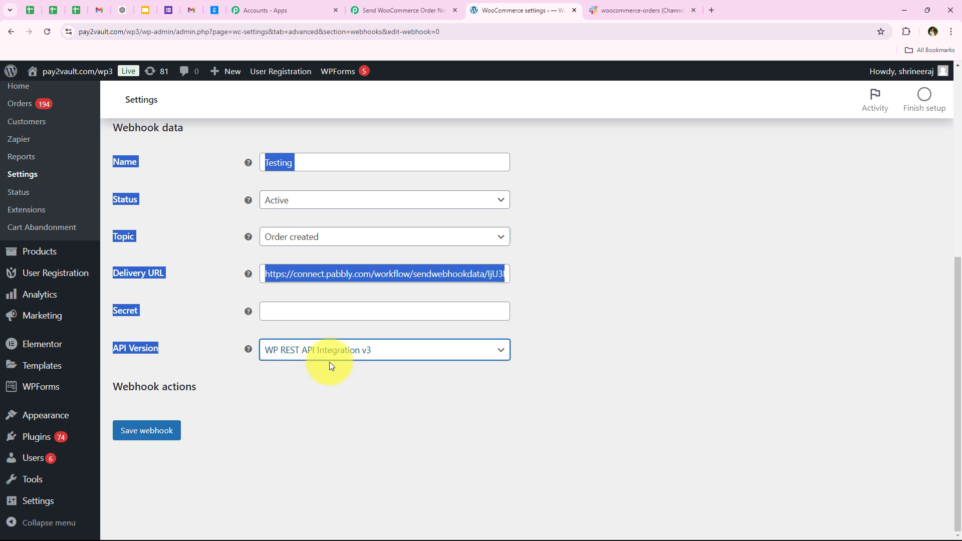
{"action": "left_click", "coordinate": [229, 324]}
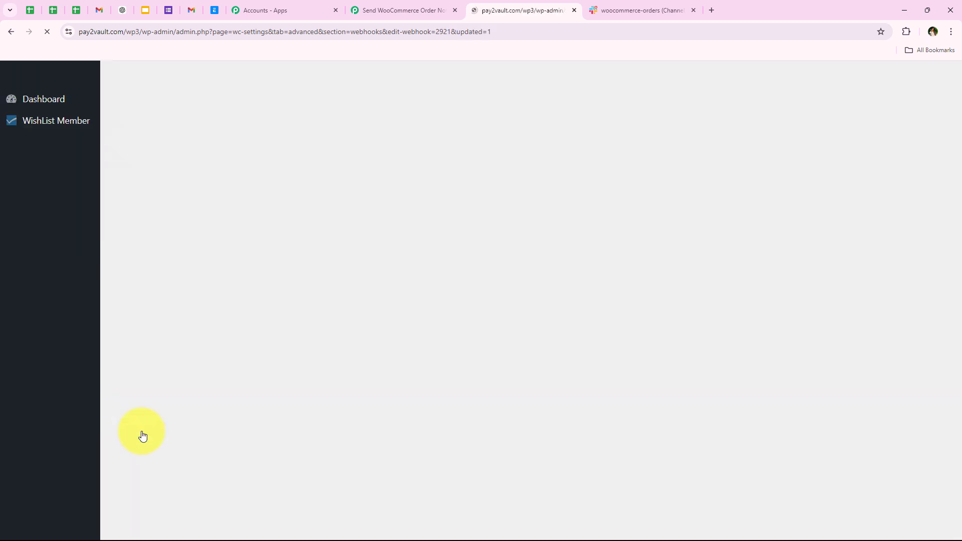
{"action": "scroll", "coordinate": [481, 279], "scroll_direction": "down", "scroll_amount": 7}
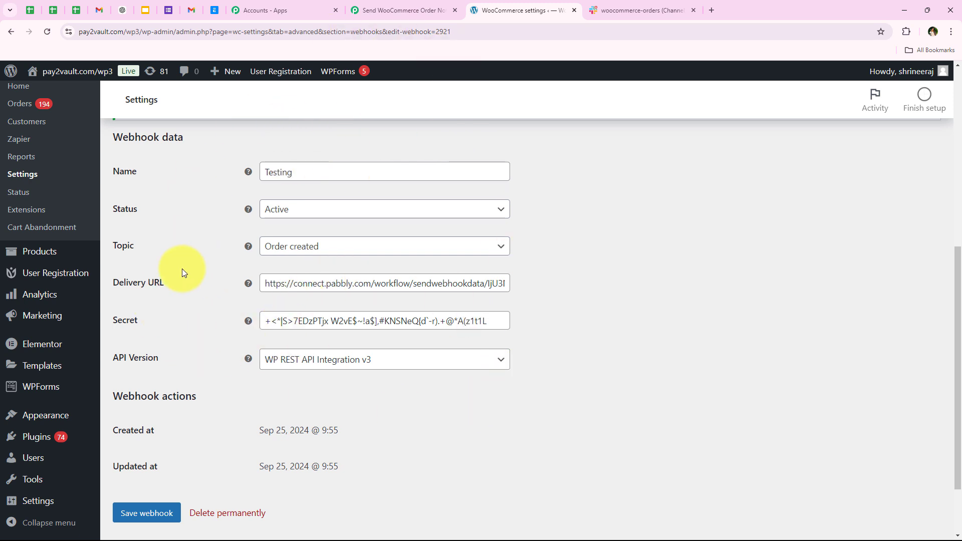
- Switch to the Pabbly Connect workflow and examine the response captured by the WooCommerce trigger
{"action": "left_click", "coordinate": [447, 4]}
{"action": "scroll", "coordinate": [241, 387], "scroll_direction": "down", "scroll_amount": 4}
{"action": "scroll", "coordinate": [222, 390], "scroll_direction": "down", "scroll_amount": 3}
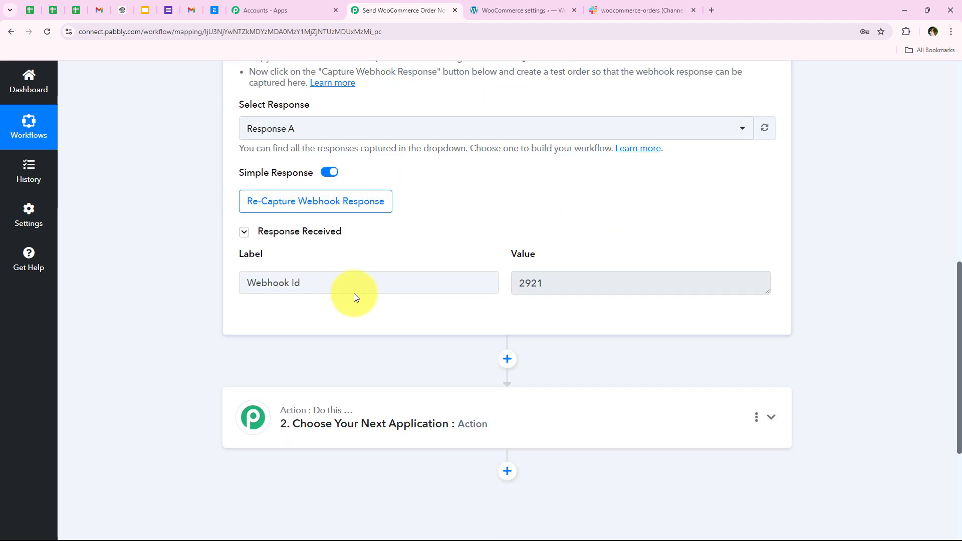
{"action": "left_click_drag", "start_coordinate": [355, 294], "coordinate": [226, 262]}
{"action": "left_click", "coordinate": [476, 291]}
{"action": "key", "text": "Tab"}
{"action": "left_click", "coordinate": [414, 327]}
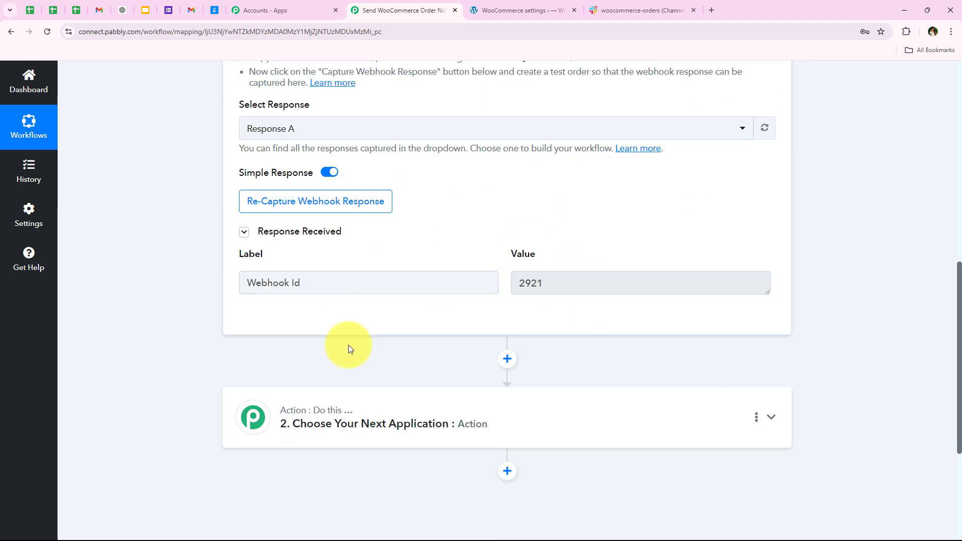
- Start recapturing the WooCommerce trigger's webhook response and read the note about making a test submission
{"action": "scroll", "coordinate": [169, 335], "scroll_direction": "up", "scroll_amount": 1}
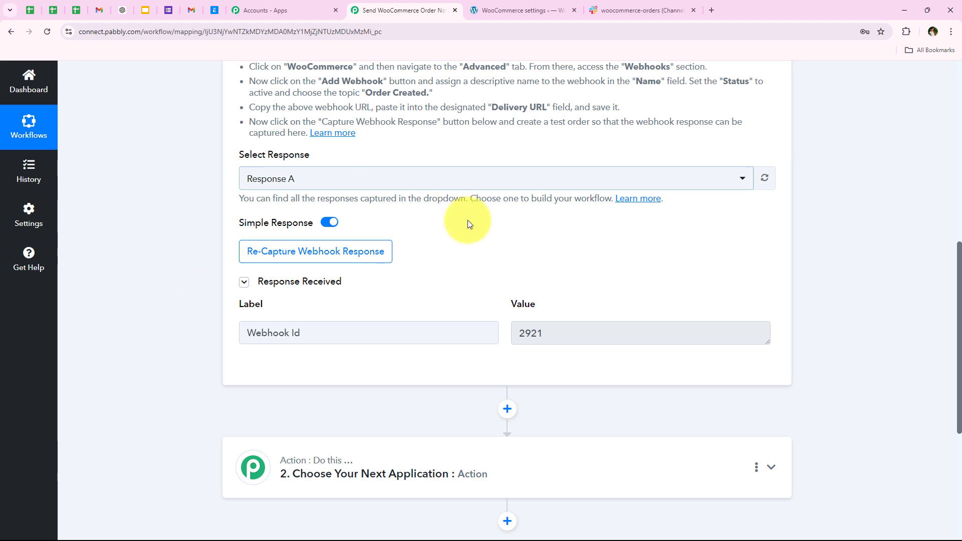
{"action": "left_click", "coordinate": [348, 250]}
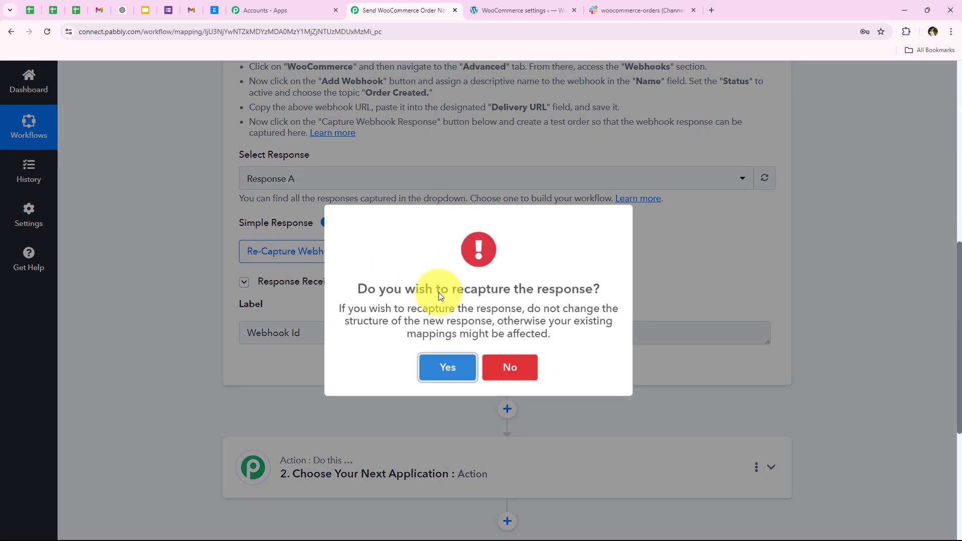
{"action": "left_click", "coordinate": [455, 377]}
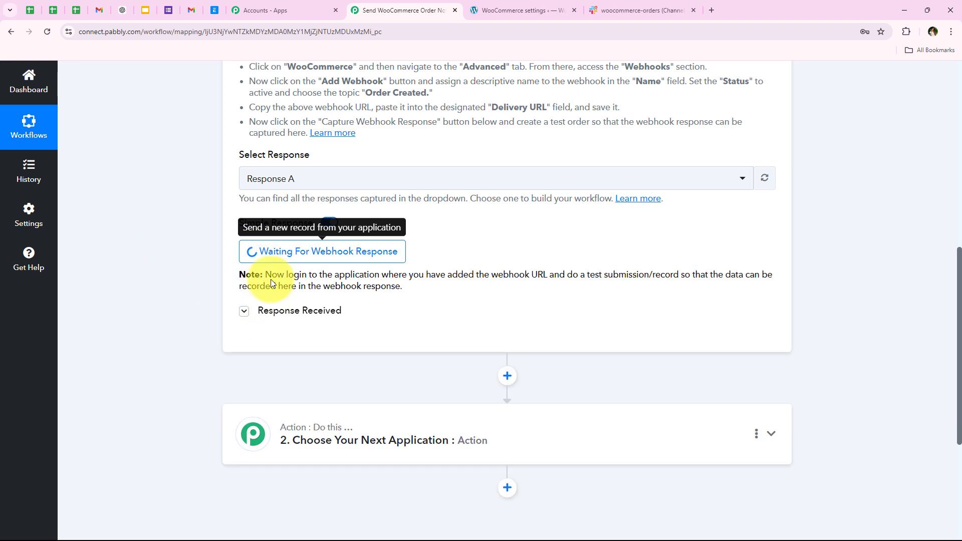
{"action": "left_click_drag", "start_coordinate": [279, 275], "coordinate": [553, 271]}
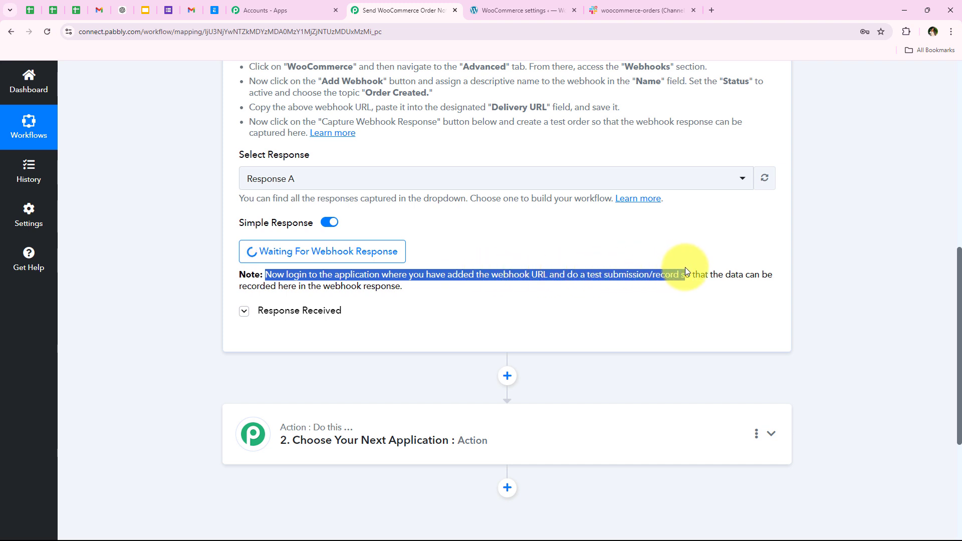
{"action": "left_click_drag", "start_coordinate": [680, 271], "coordinate": [681, 271]}
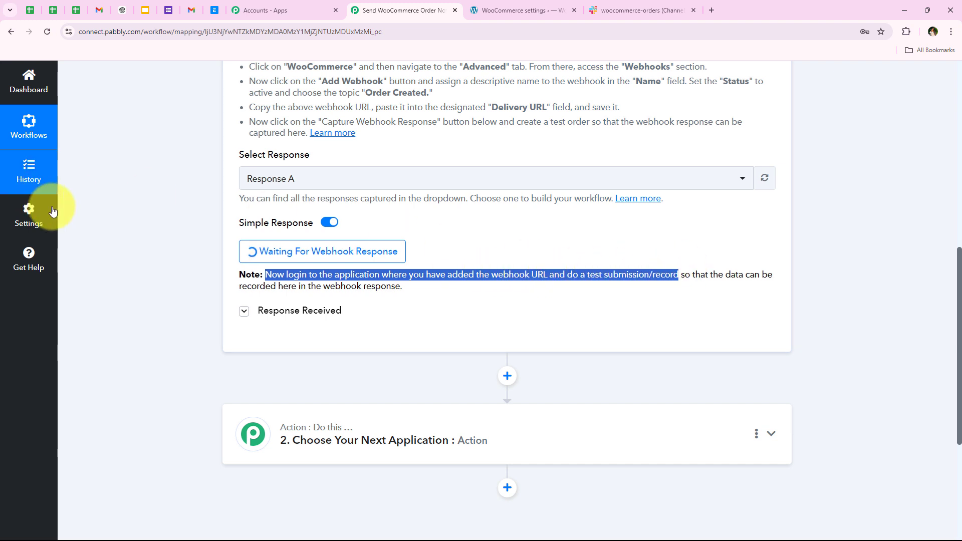
- Switch to the WooCommerce site and open a preview of the SkinCare product from the product list
{"action": "left_click", "coordinate": [144, 214]}
{"action": "left_click", "coordinate": [558, 5]}
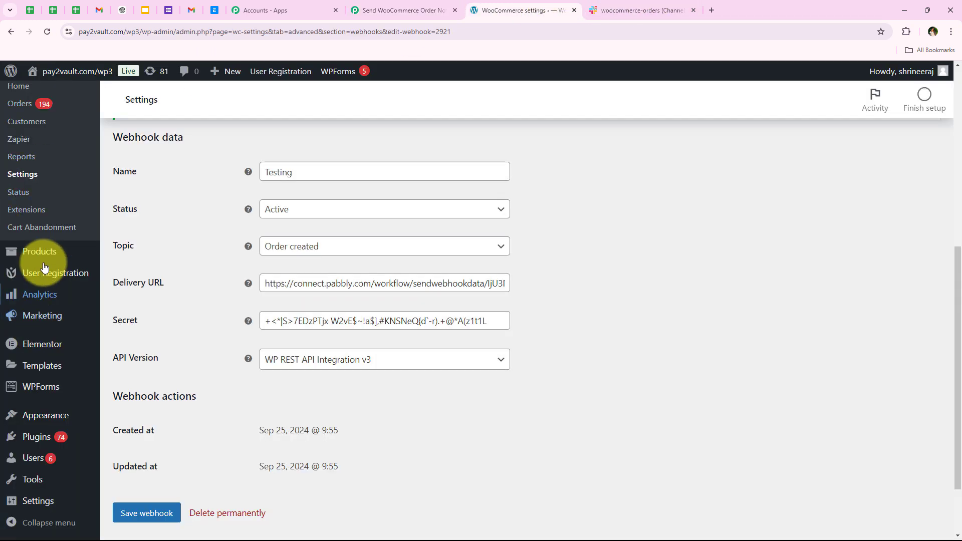
{"action": "mouse_move", "coordinate": [44, 261]}
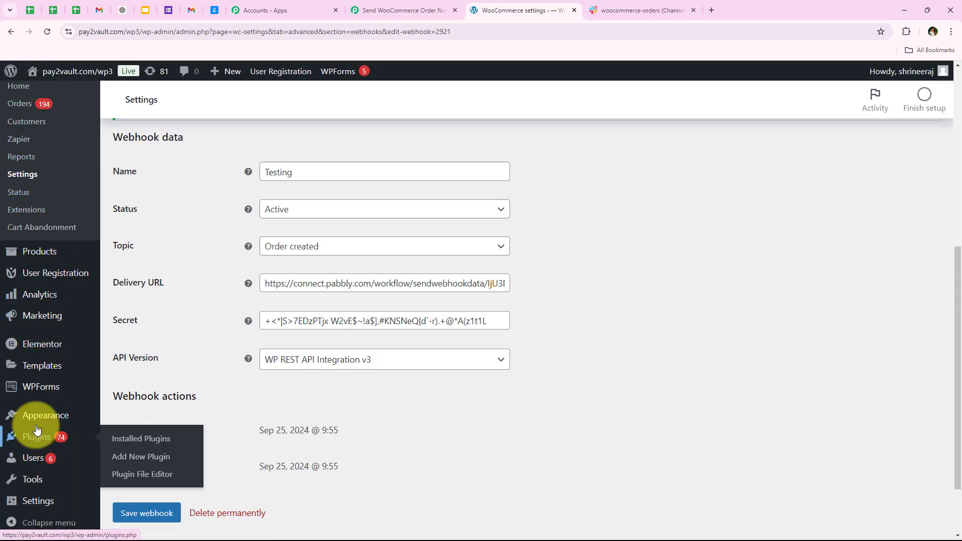
{"action": "scroll", "coordinate": [9, 159], "scroll_direction": "up", "scroll_amount": 2}
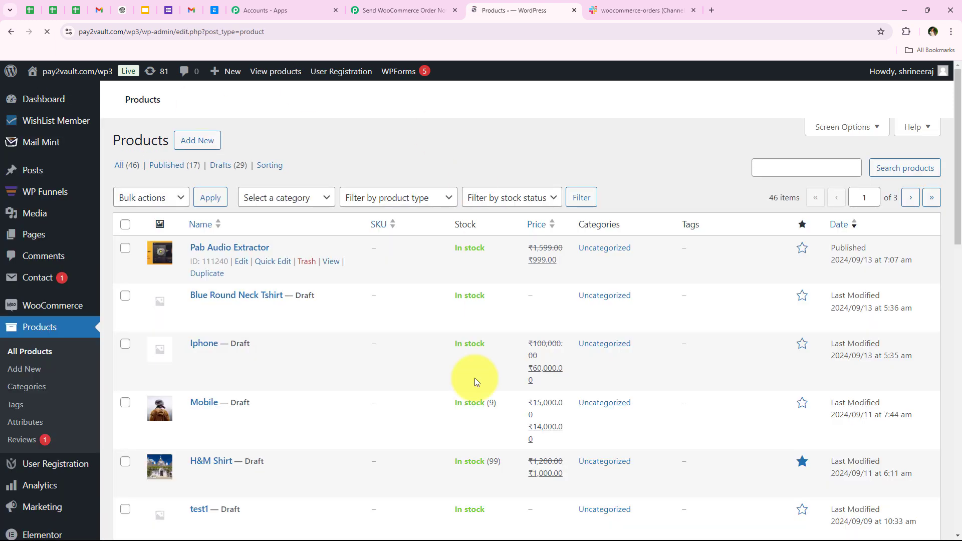
{"action": "scroll", "coordinate": [351, 398], "scroll_direction": "down", "scroll_amount": 3}
{"action": "scroll", "coordinate": [350, 398], "scroll_direction": "up", "scroll_amount": 3}
{"action": "scroll", "coordinate": [350, 398], "scroll_direction": "down", "scroll_amount": 6}
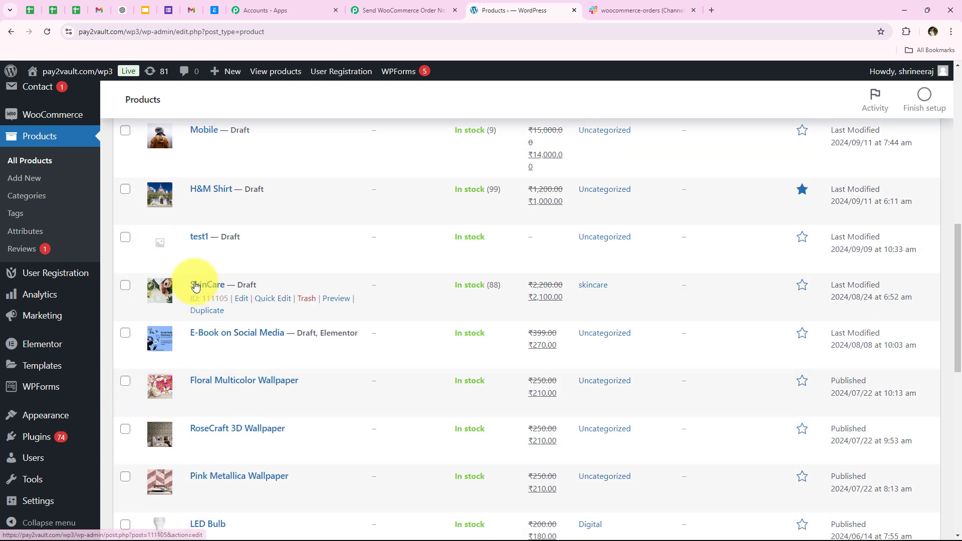
{"action": "left_click", "coordinate": [332, 299]}
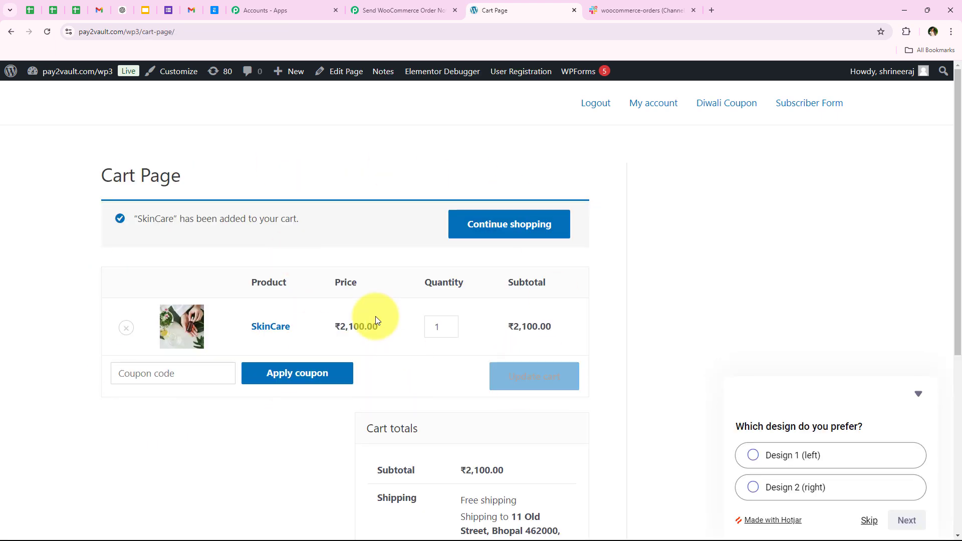
- Proceed to checkout with one SkinCare product in the cart and fill the billing details from a saved demo address
{"action": "scroll", "coordinate": [376, 321], "scroll_direction": "down", "scroll_amount": 5}
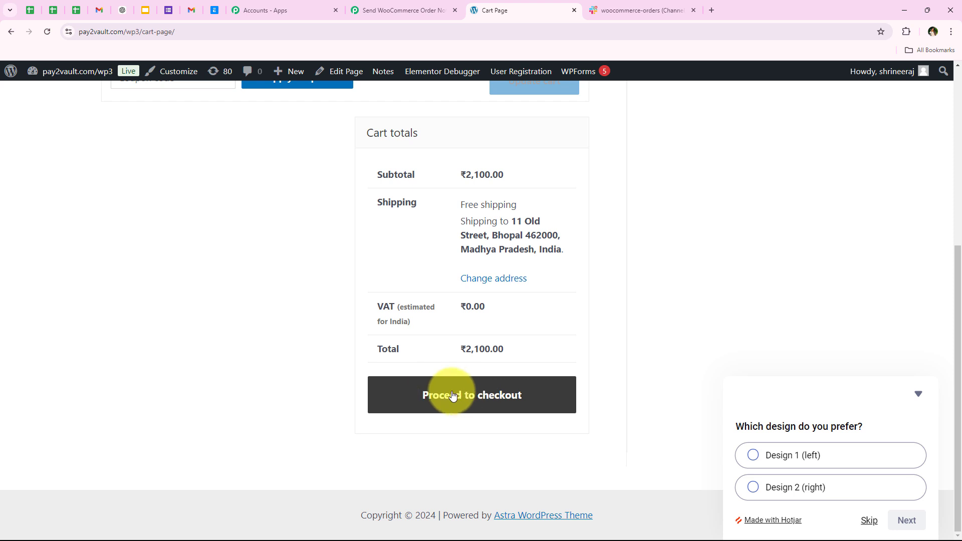
{"action": "left_click", "coordinate": [452, 396]}
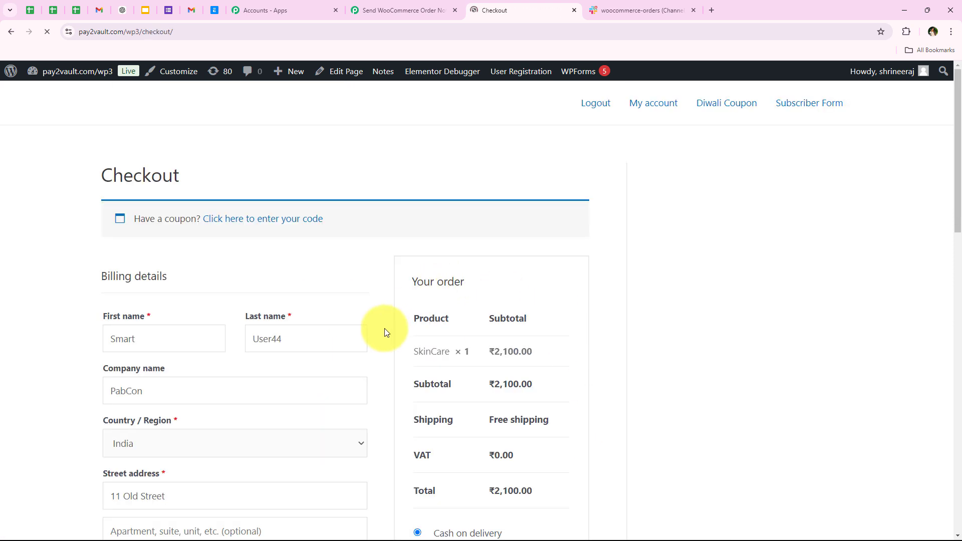
{"action": "scroll", "coordinate": [171, 292], "scroll_direction": "down", "scroll_amount": 1}
{"action": "left_click", "coordinate": [161, 287]}
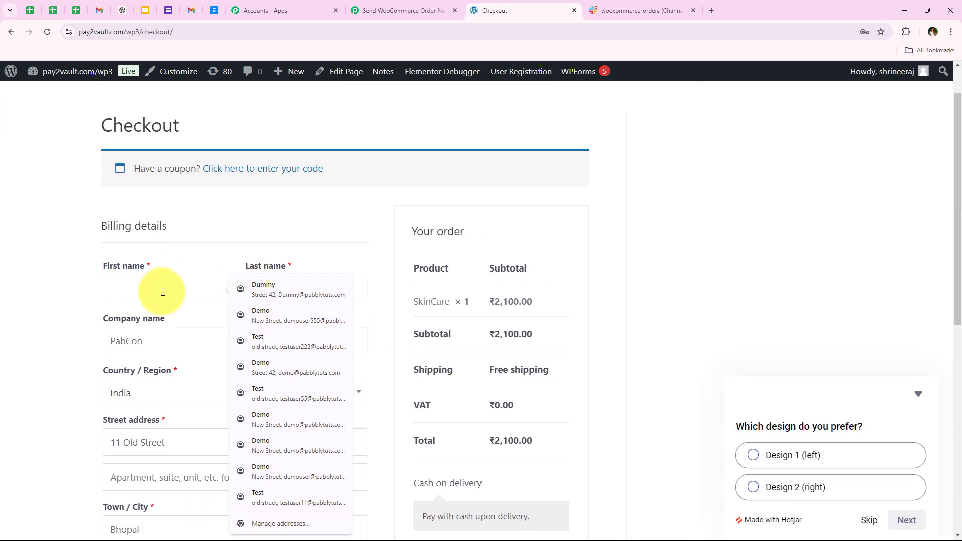
{"action": "left_click", "coordinate": [285, 310]}
- Review the billing details and place the test order with cash on delivery
{"action": "scroll", "coordinate": [254, 316], "scroll_direction": "down", "scroll_amount": 5}
{"action": "scroll", "coordinate": [252, 307], "scroll_direction": "up", "scroll_amount": 2}
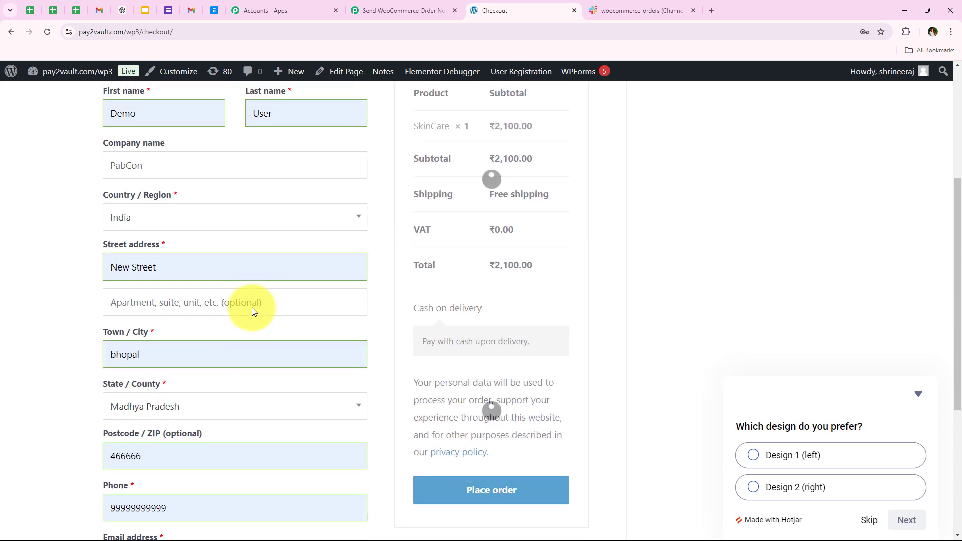
{"action": "scroll", "coordinate": [261, 270], "scroll_direction": "up", "scroll_amount": 3}
{"action": "scroll", "coordinate": [135, 129], "scroll_direction": "down", "scroll_amount": 2}
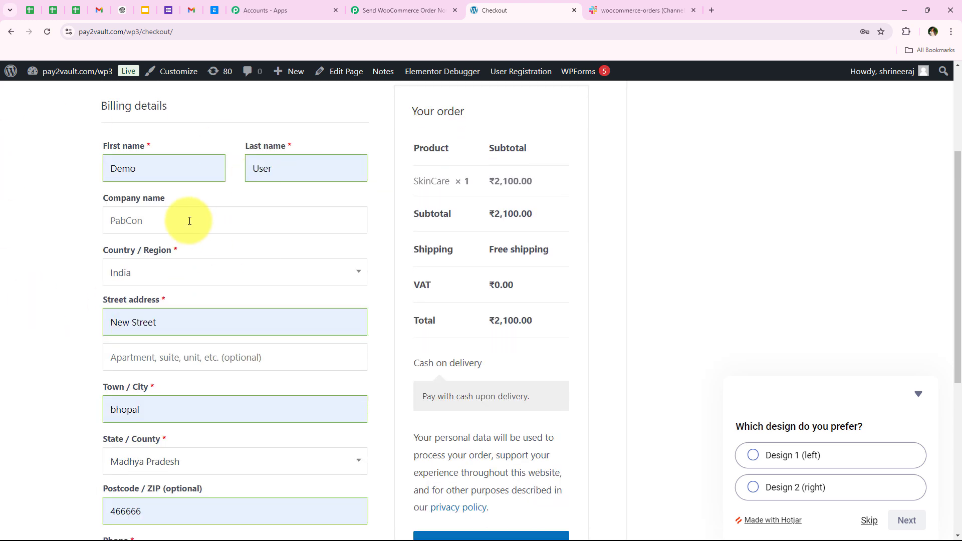
{"action": "scroll", "coordinate": [129, 355], "scroll_direction": "down", "scroll_amount": 1}
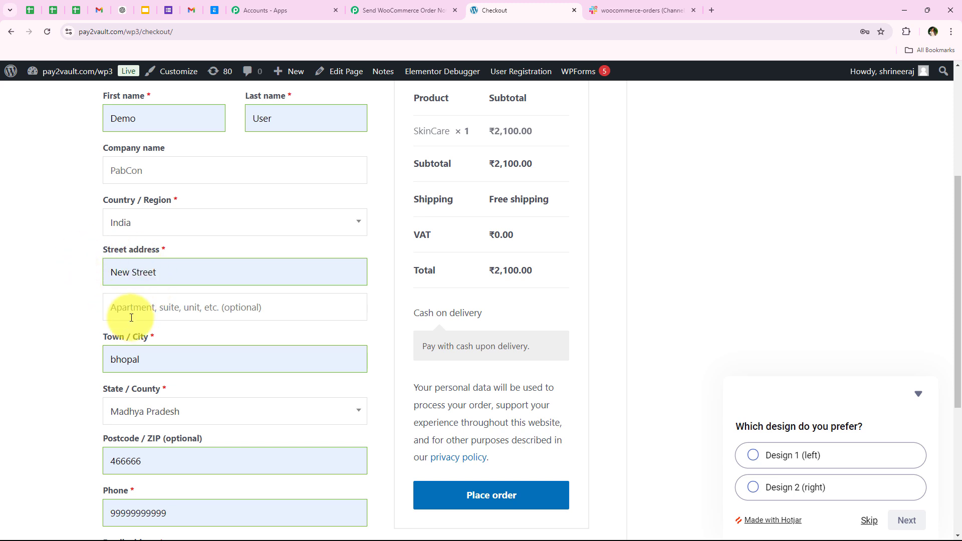
{"action": "scroll", "coordinate": [131, 318], "scroll_direction": "down", "scroll_amount": 3}
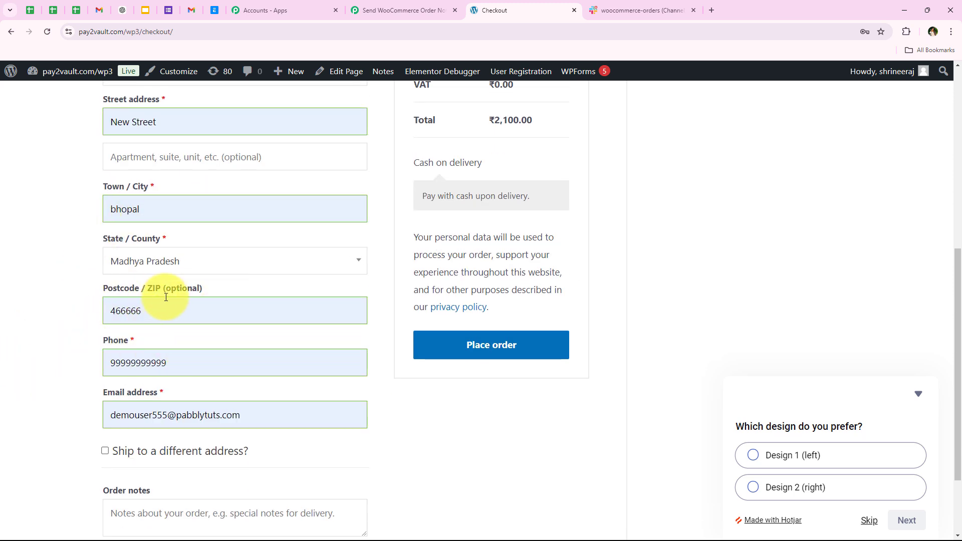
{"action": "scroll", "coordinate": [220, 398], "scroll_direction": "down", "scroll_amount": 2}
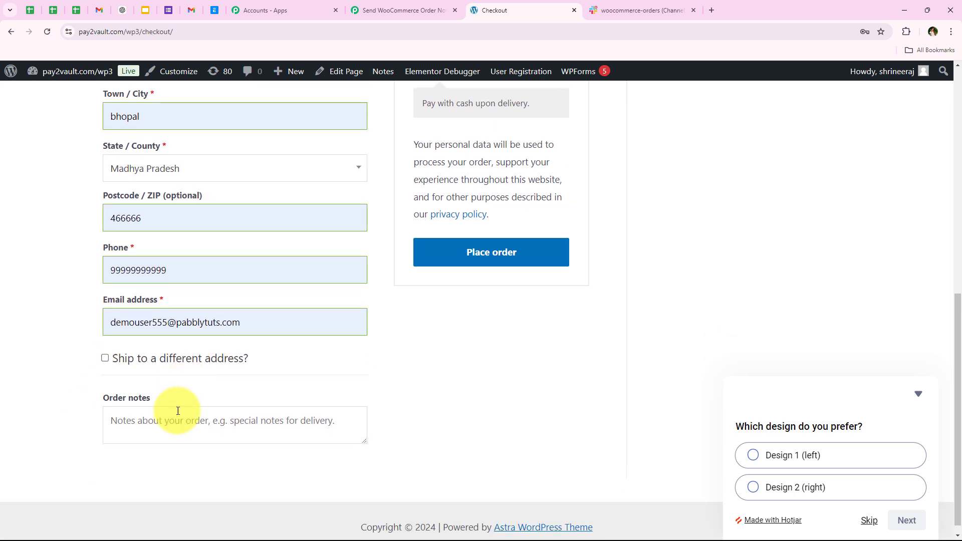
{"action": "scroll", "coordinate": [181, 409], "scroll_direction": "up", "scroll_amount": 9}
{"action": "scroll", "coordinate": [281, 396], "scroll_direction": "down", "scroll_amount": 5}
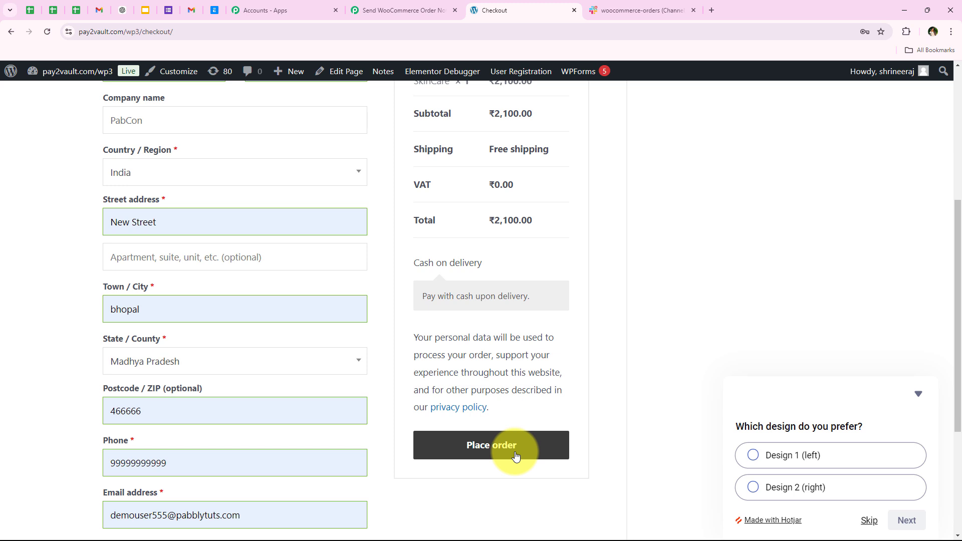
{"action": "left_click", "coordinate": [515, 457]}
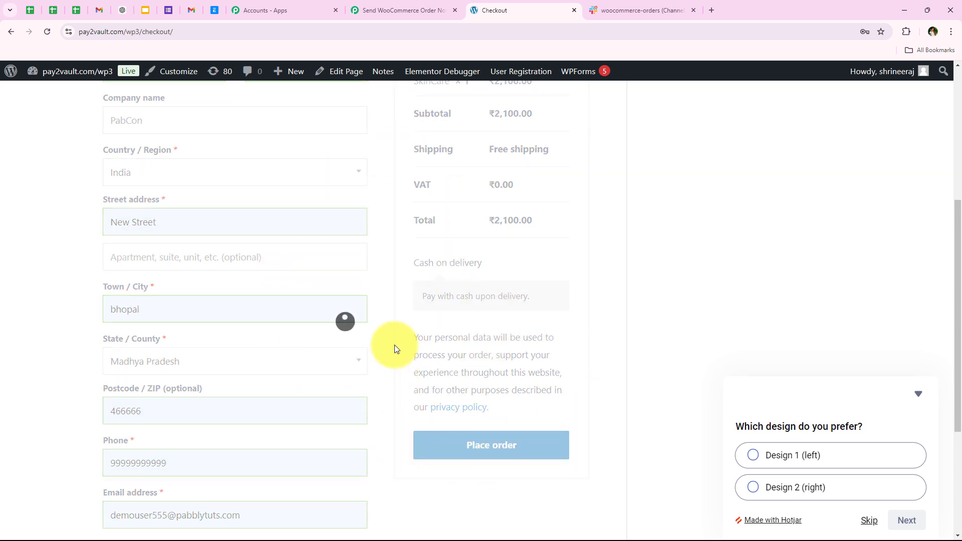
- Examine the order confirmation, including the shipping, VAT, payment method, total and customer address details
{"action": "left_click_drag", "start_coordinate": [95, 209], "coordinate": [275, 207]}
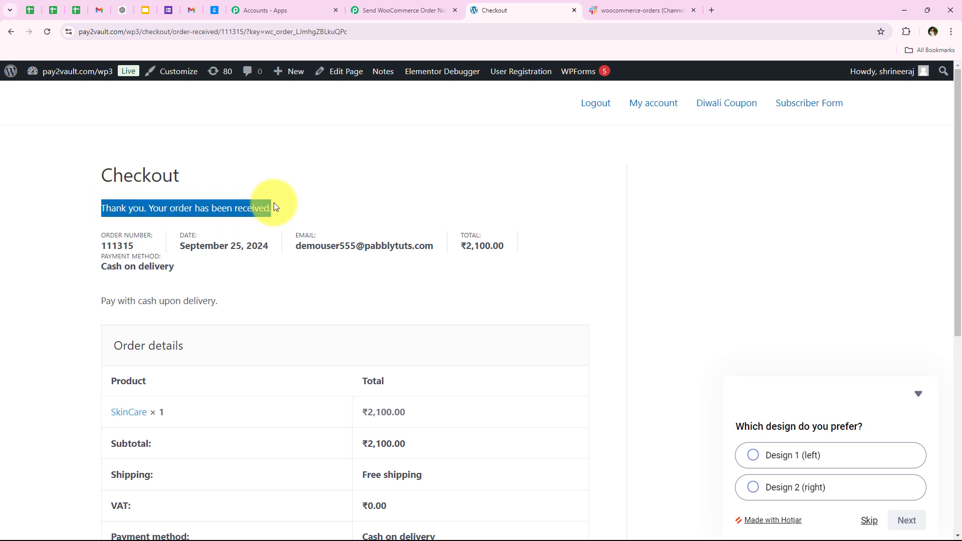
{"action": "left_click", "coordinate": [285, 203]}
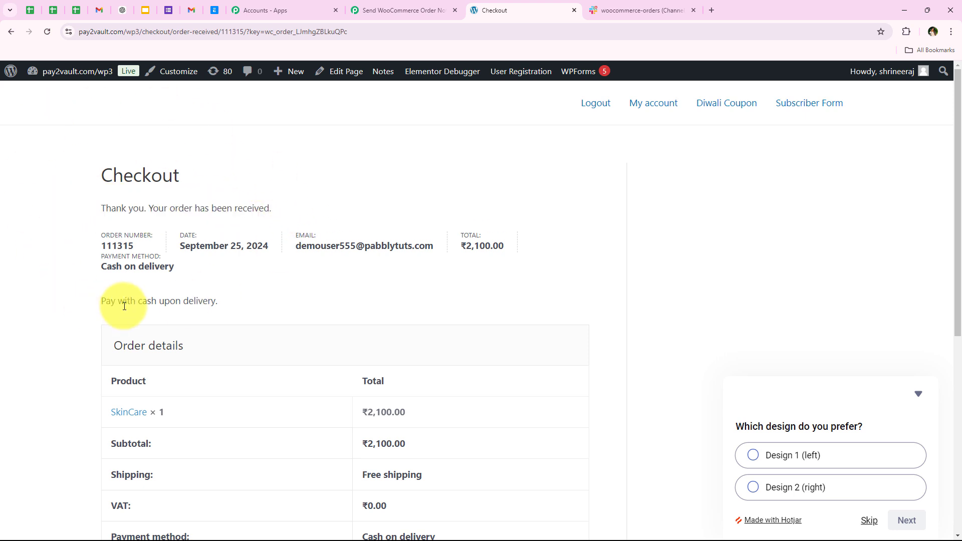
{"action": "scroll", "coordinate": [100, 310], "scroll_direction": "down", "scroll_amount": 1}
{"action": "scroll", "coordinate": [263, 263], "scroll_direction": "down", "scroll_amount": 3}
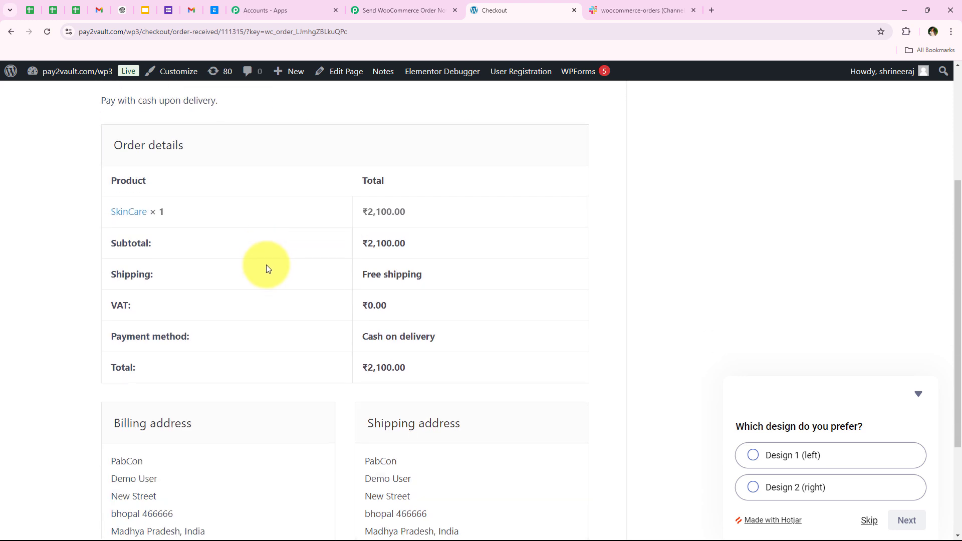
{"action": "left_click", "coordinate": [109, 245]}
{"action": "triple_click", "coordinate": [121, 275]}
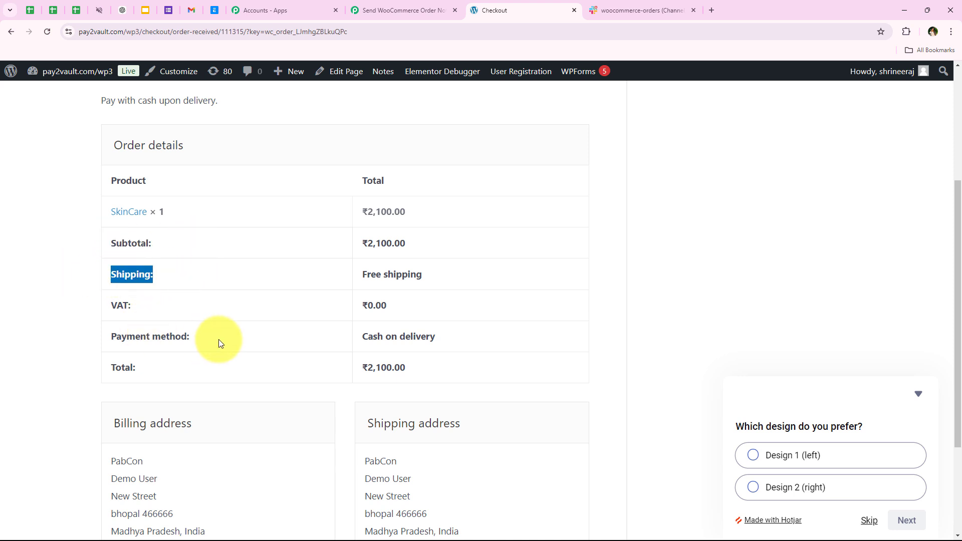
{"action": "triple_click", "coordinate": [118, 305]}
{"action": "triple_click", "coordinate": [118, 337]}
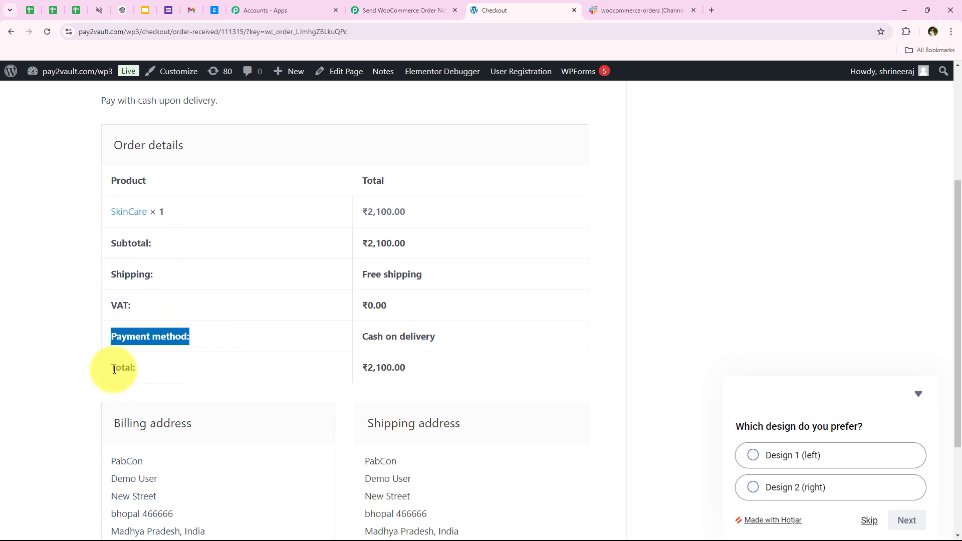
{"action": "triple_click", "coordinate": [114, 369]}
{"action": "left_click", "coordinate": [205, 365]}
{"action": "scroll", "coordinate": [205, 365], "scroll_direction": "down", "scroll_amount": 3}
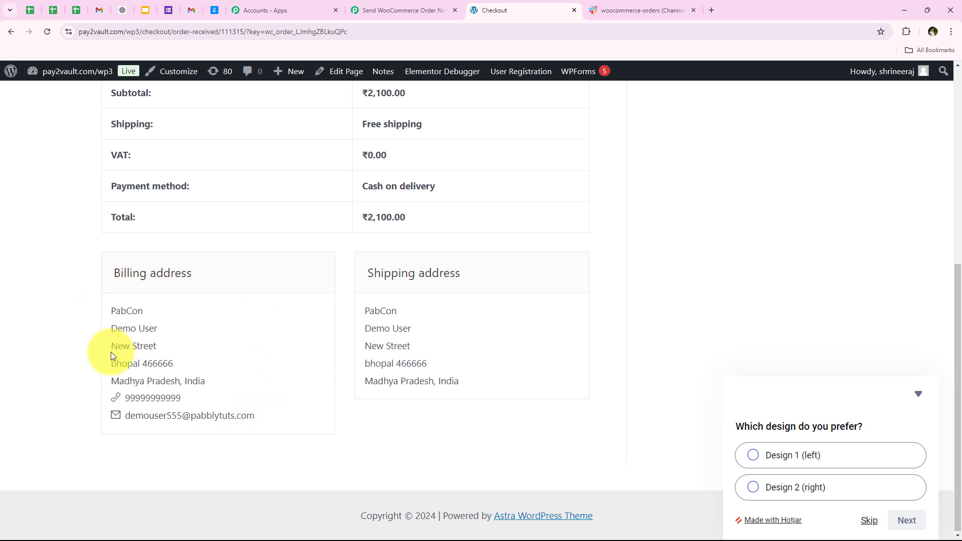
{"action": "scroll", "coordinate": [337, 318], "scroll_direction": "up", "scroll_amount": 7}
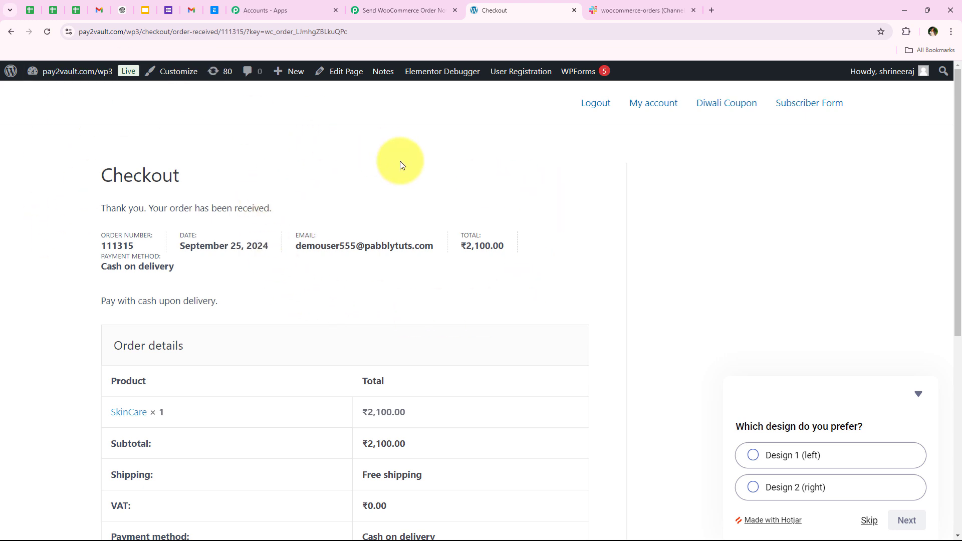
- Switch to the Pabbly Connect workflow and look through the WooCommerce trigger's new webhook response for the test order's data
{"action": "left_click", "coordinate": [410, 17]}
{"action": "scroll", "coordinate": [164, 302], "scroll_direction": "down", "scroll_amount": 1}
{"action": "scroll", "coordinate": [164, 302], "scroll_direction": "down", "scroll_amount": 1}
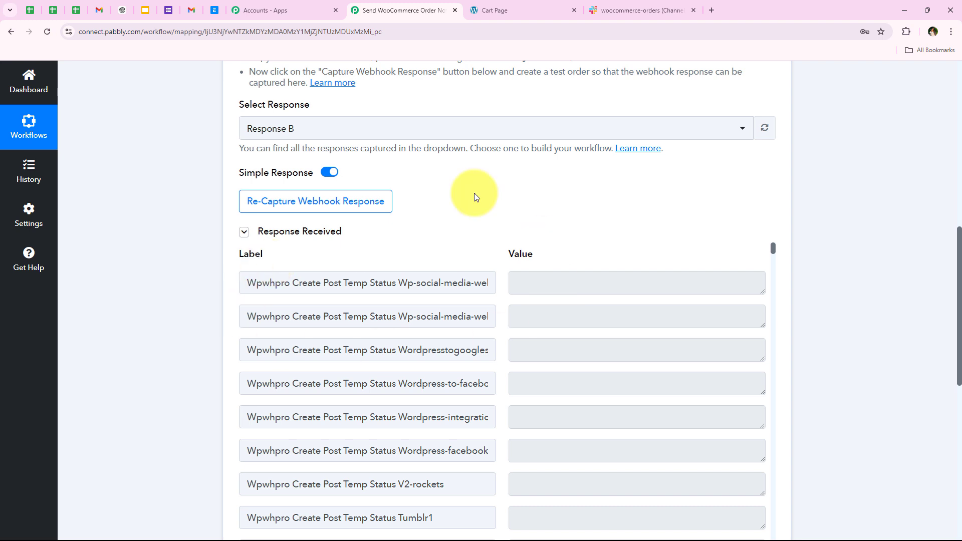
{"action": "scroll", "coordinate": [440, 309], "scroll_direction": "down", "scroll_amount": 7}
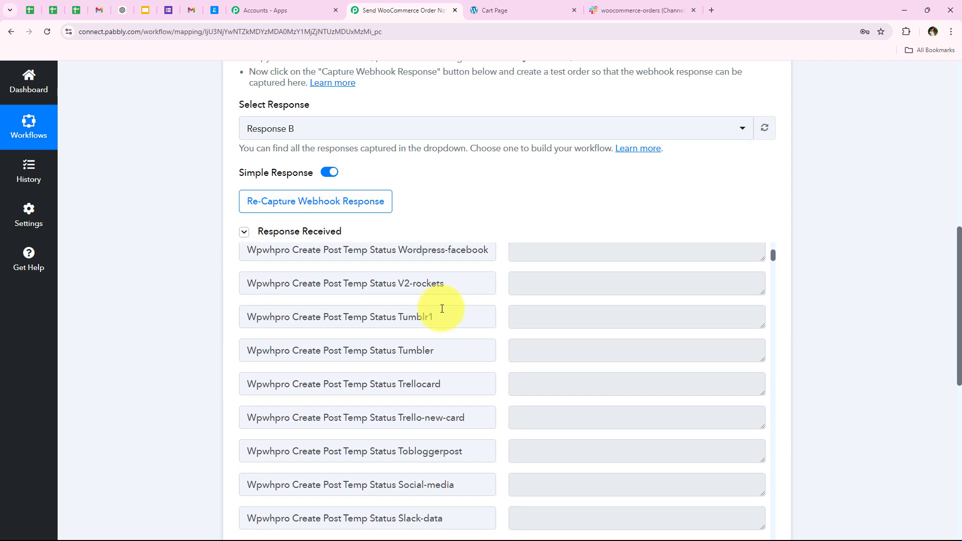
{"action": "scroll", "coordinate": [396, 216], "scroll_direction": "down", "scroll_amount": 3}
{"action": "scroll", "coordinate": [441, 321], "scroll_direction": "down", "scroll_amount": 8}
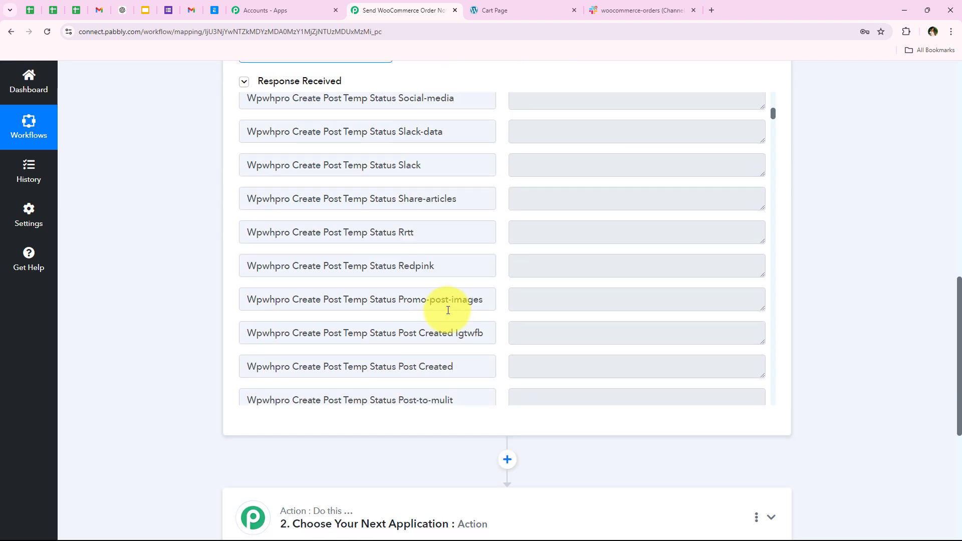
{"action": "scroll", "coordinate": [448, 310], "scroll_direction": "down", "scroll_amount": 12}
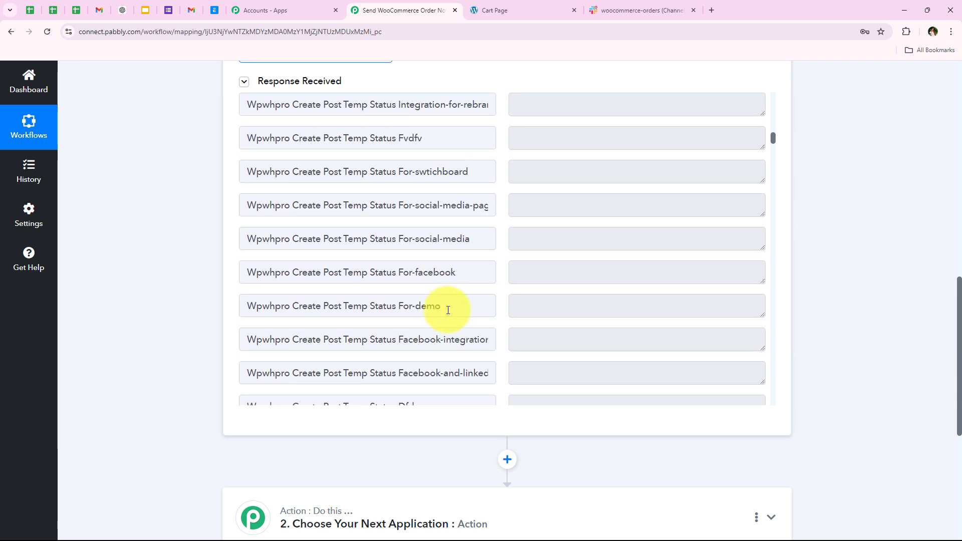
{"action": "scroll", "coordinate": [448, 311], "scroll_direction": "down", "scroll_amount": 10}
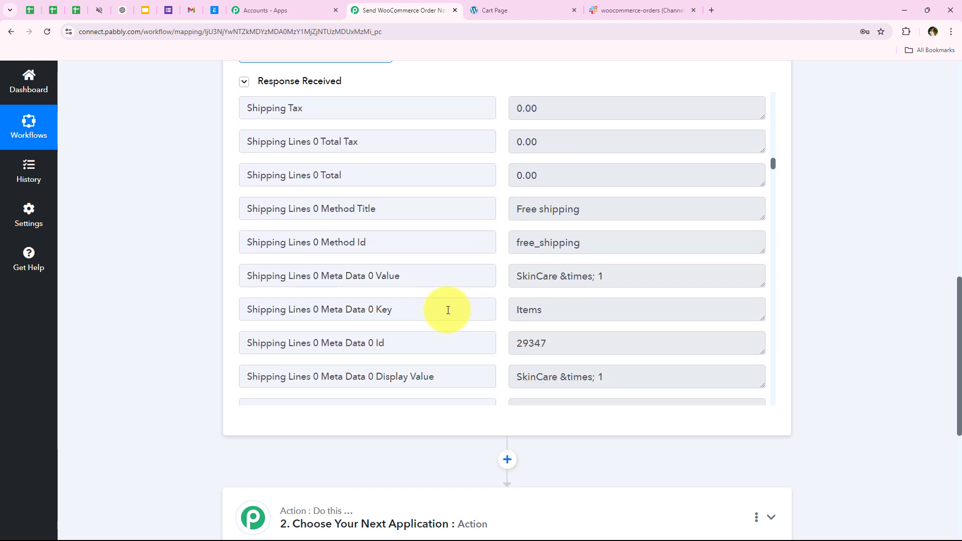
- Check the ordered product and the shipping state, postcode, name, company and address fields in the captured webhook response
{"action": "left_click_drag", "start_coordinate": [518, 276], "coordinate": [627, 275]}
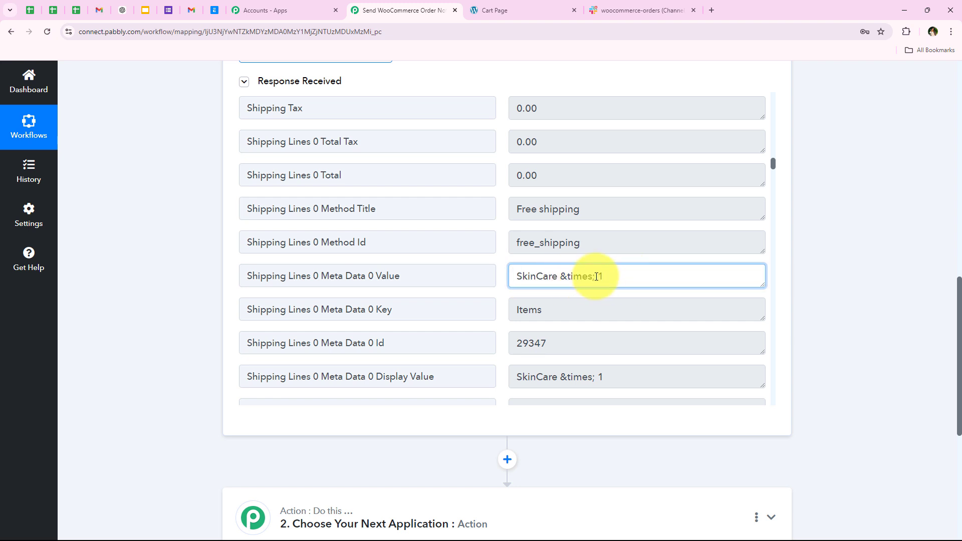
{"action": "left_click", "coordinate": [472, 299]}
{"action": "scroll", "coordinate": [473, 298], "scroll_direction": "down", "scroll_amount": 3}
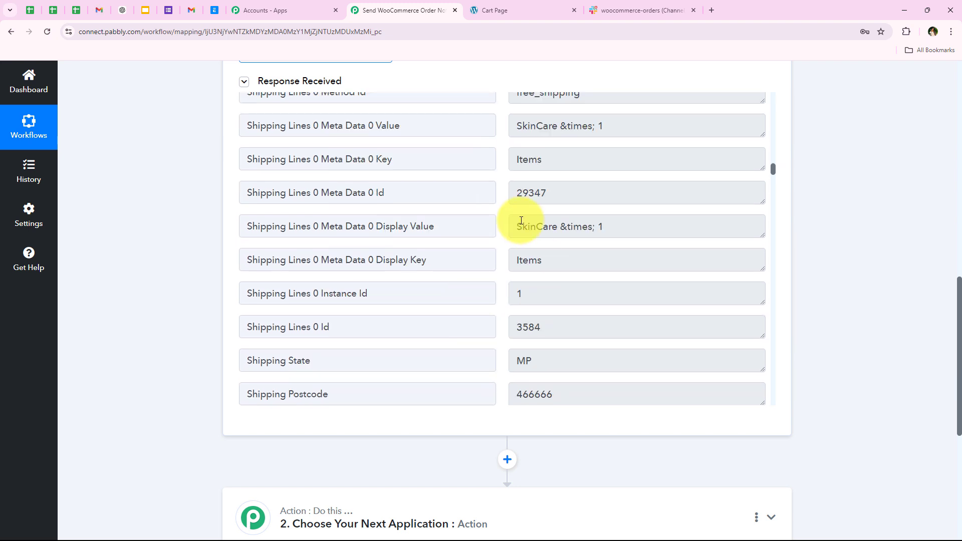
{"action": "scroll", "coordinate": [568, 287], "scroll_direction": "down", "scroll_amount": 1}
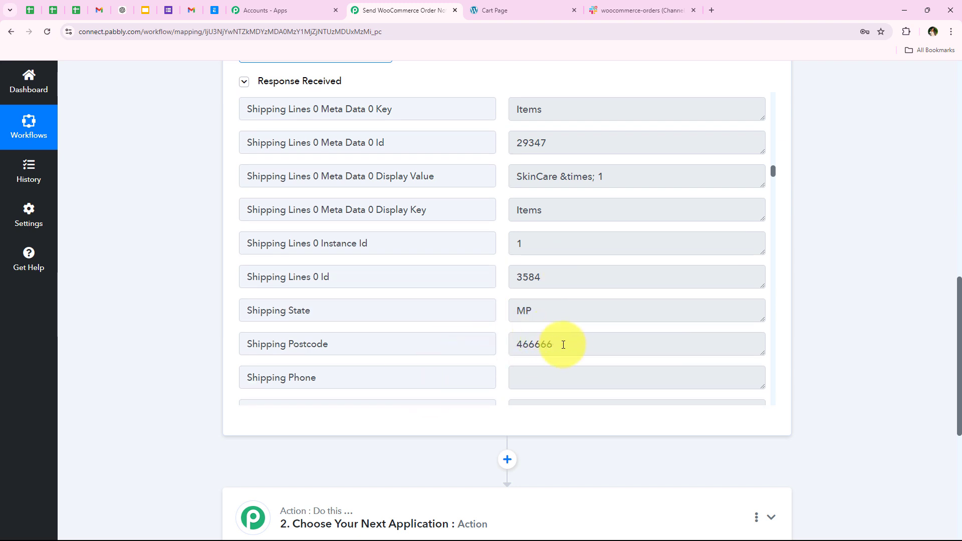
{"action": "left_click_drag", "start_coordinate": [563, 345], "coordinate": [464, 337]}
{"action": "left_click_drag", "start_coordinate": [551, 312], "coordinate": [428, 314]}
{"action": "scroll", "coordinate": [429, 314], "scroll_direction": "down", "scroll_amount": 5}
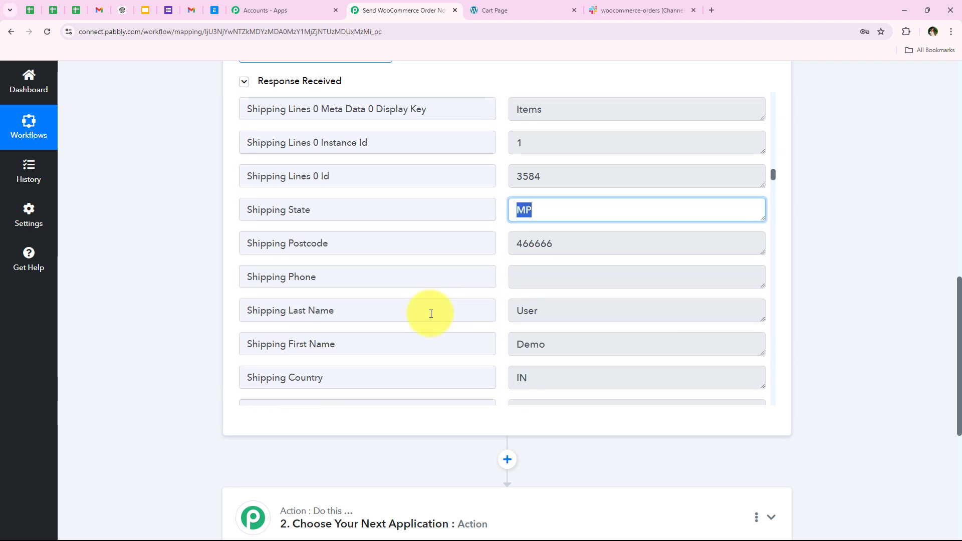
{"action": "left_click", "coordinate": [540, 167]}
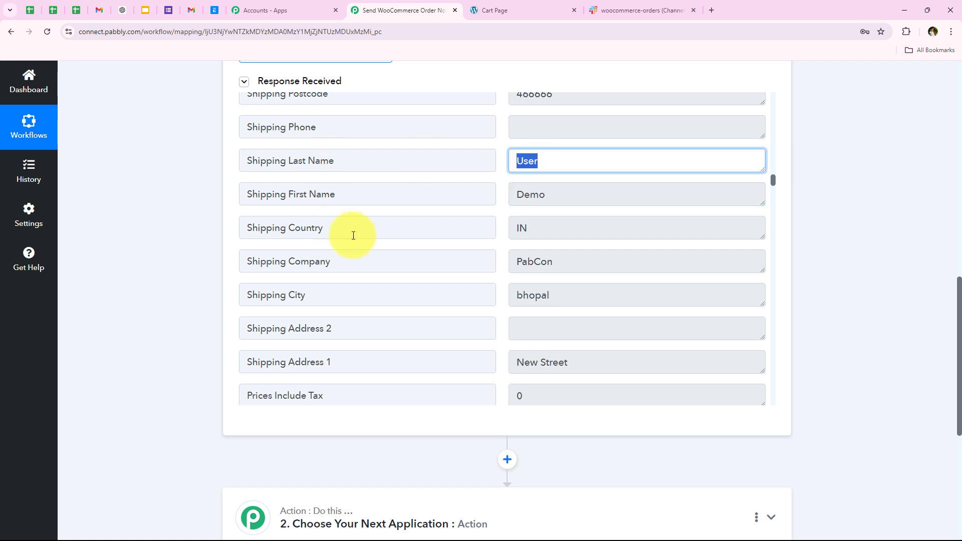
{"action": "left_click", "coordinate": [524, 270]}
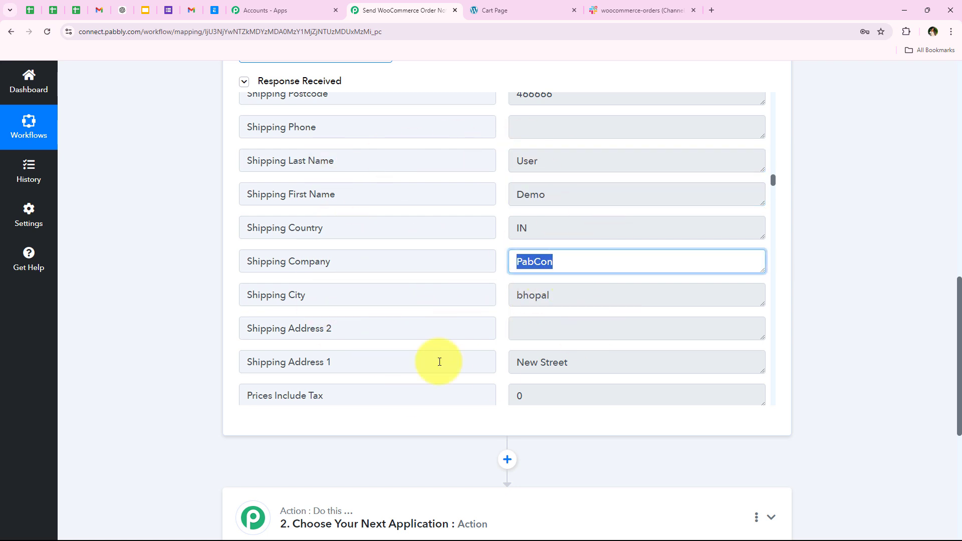
{"action": "scroll", "coordinate": [496, 314], "scroll_direction": "down", "scroll_amount": 2}
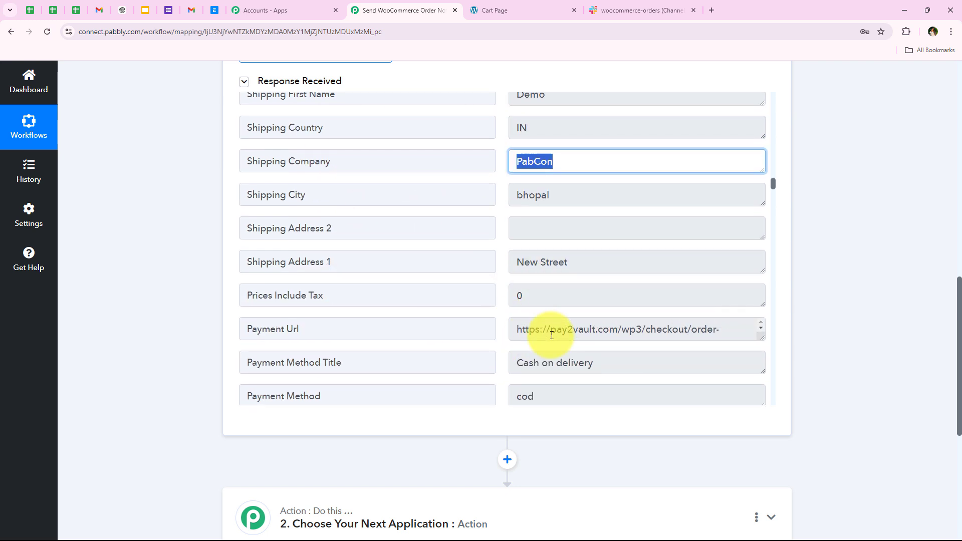
{"action": "left_click", "coordinate": [594, 263]}
{"action": "scroll", "coordinate": [525, 262], "scroll_direction": "down", "scroll_amount": 3}
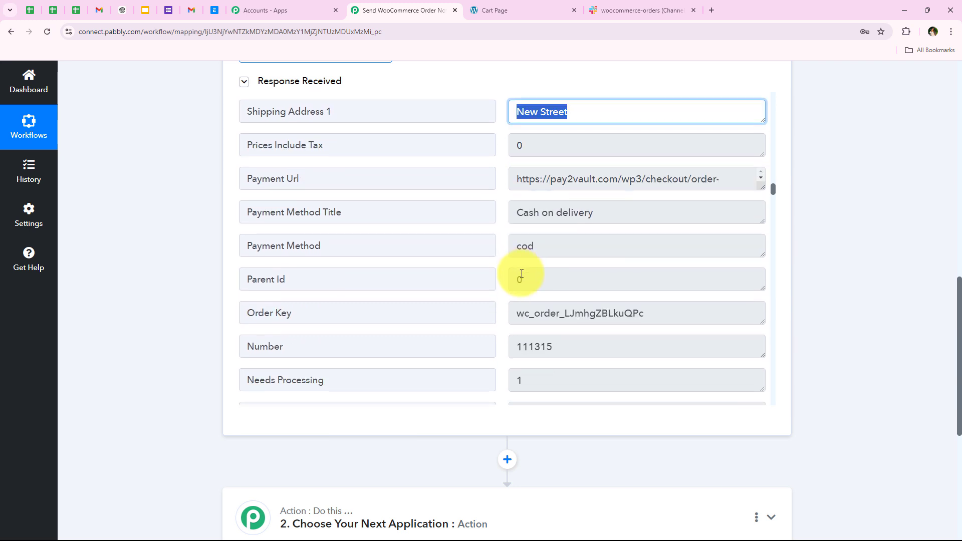
- Check the payment method and the remaining metadata fields in the captured webhook response, and collapse the WooCommerce trigger
{"action": "left_click", "coordinate": [522, 210]}
{"action": "scroll", "coordinate": [552, 295], "scroll_direction": "down", "scroll_amount": 6}
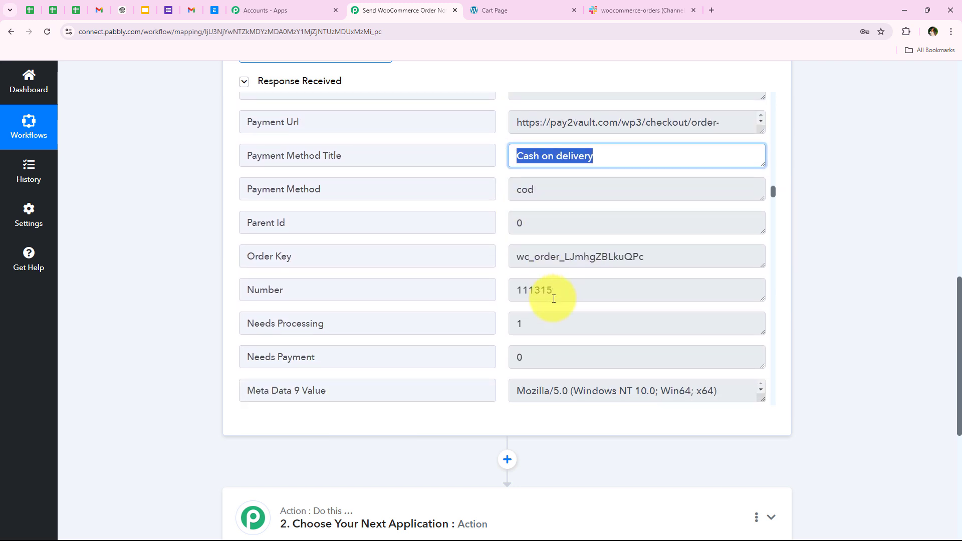
{"action": "scroll", "coordinate": [554, 298], "scroll_direction": "down", "scroll_amount": 14}
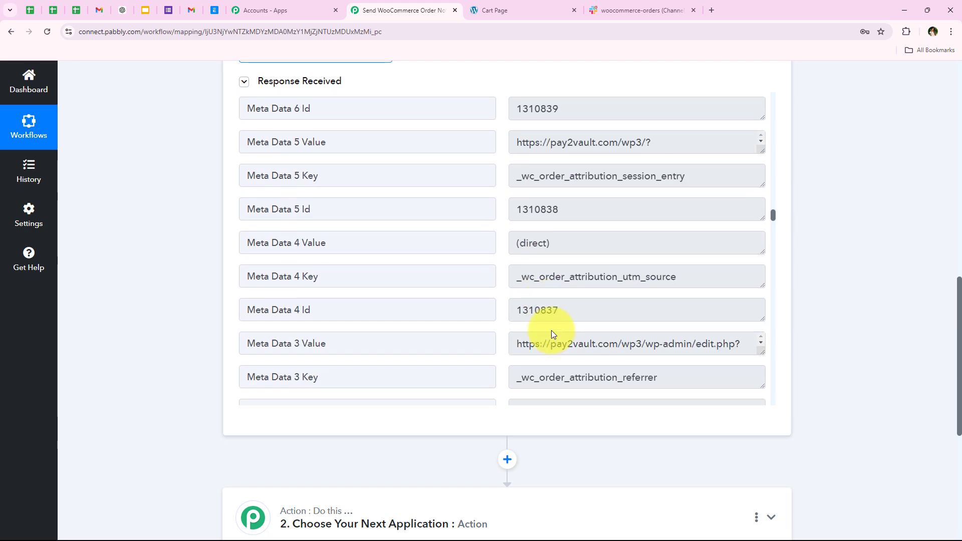
{"action": "scroll", "coordinate": [553, 341], "scroll_direction": "down", "scroll_amount": 10}
{"action": "scroll", "coordinate": [158, 392], "scroll_direction": "up", "scroll_amount": 4}
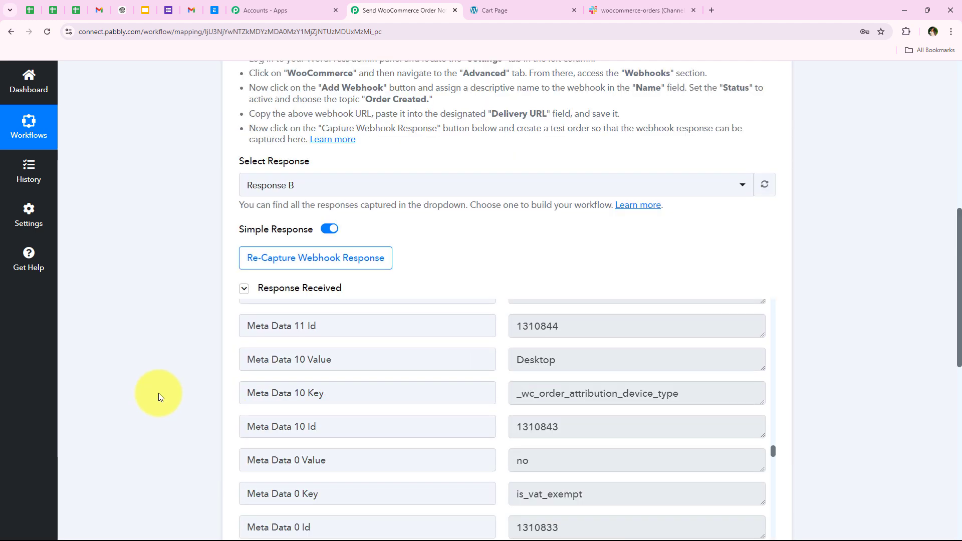
{"action": "scroll", "coordinate": [170, 322], "scroll_direction": "up", "scroll_amount": 9}
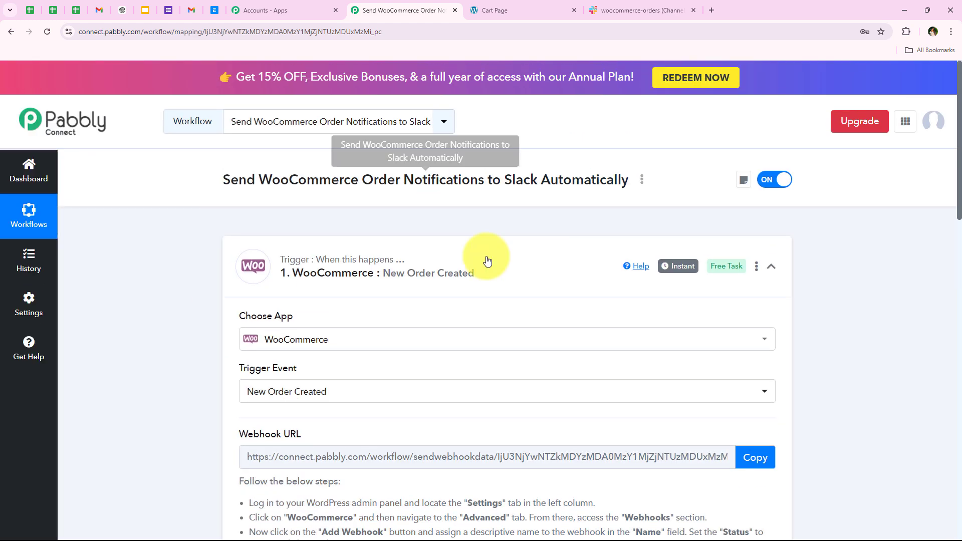
{"action": "left_click", "coordinate": [473, 263]}
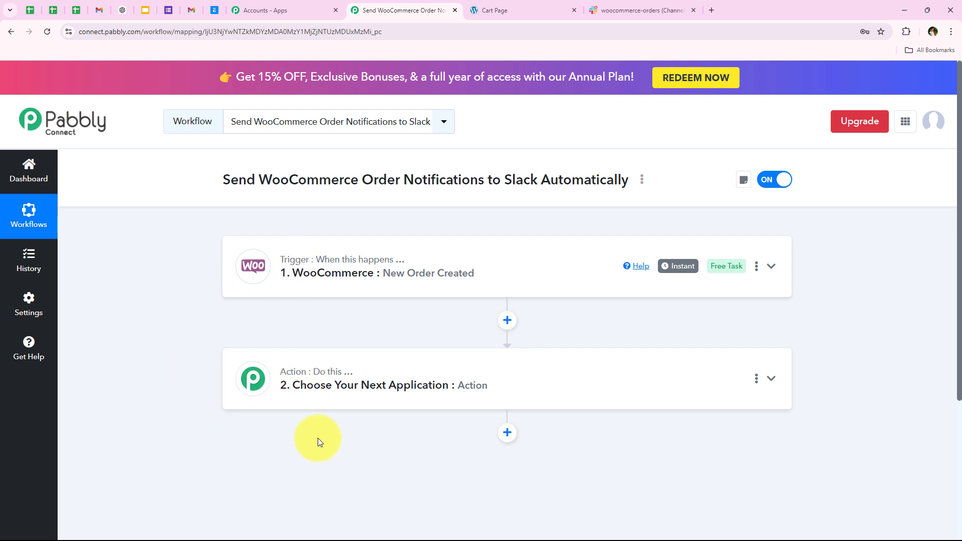
- Set the workflow's action app to Slack and its action event to Send Channel Message
{"action": "left_click", "coordinate": [332, 392]}
{"action": "scroll", "coordinate": [157, 305], "scroll_direction": "down", "scroll_amount": 4}
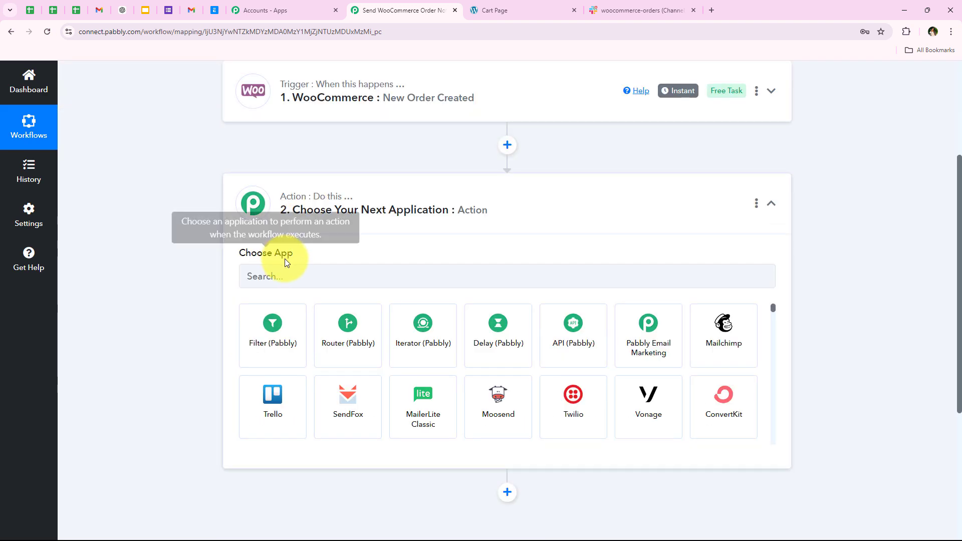
{"action": "left_click", "coordinate": [287, 271]}
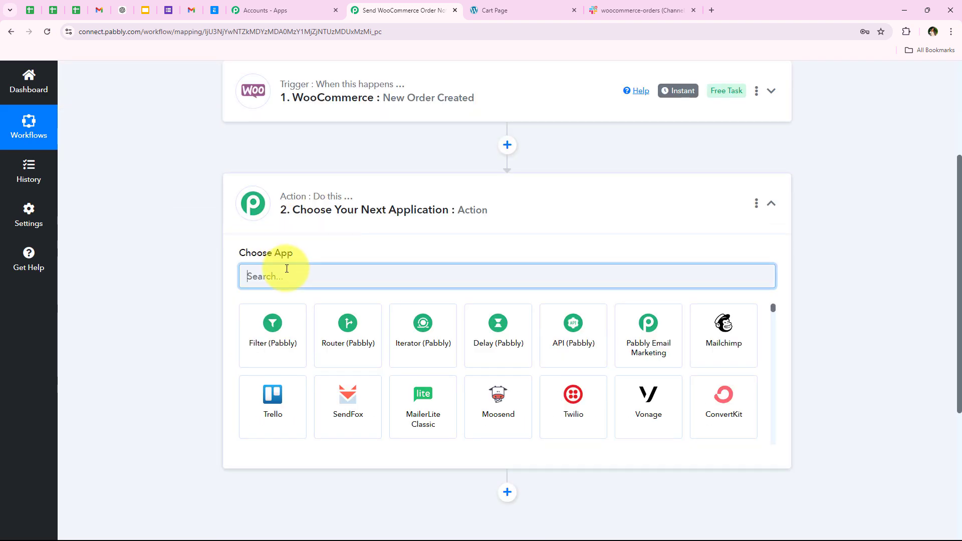
{"action": "type", "text": "Slack"}
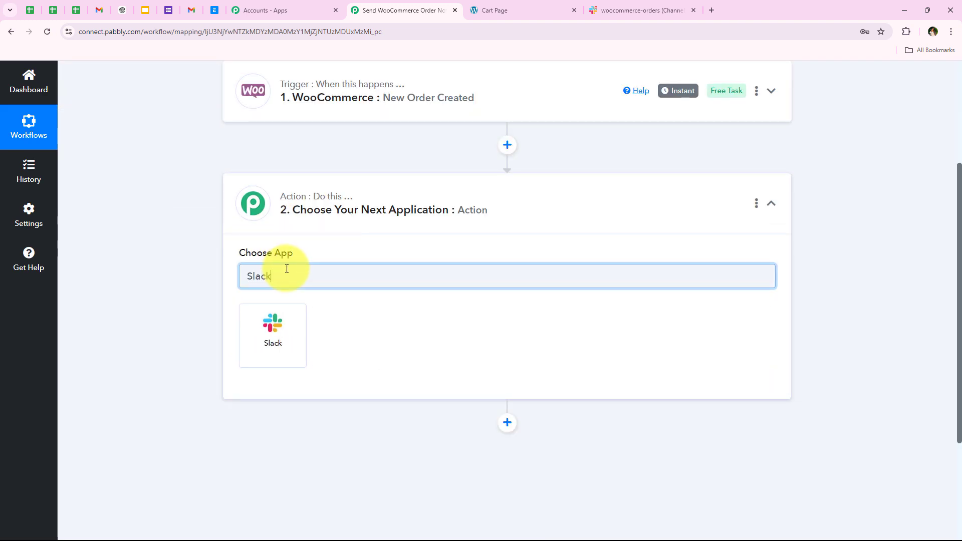
{"action": "left_click", "coordinate": [273, 328]}
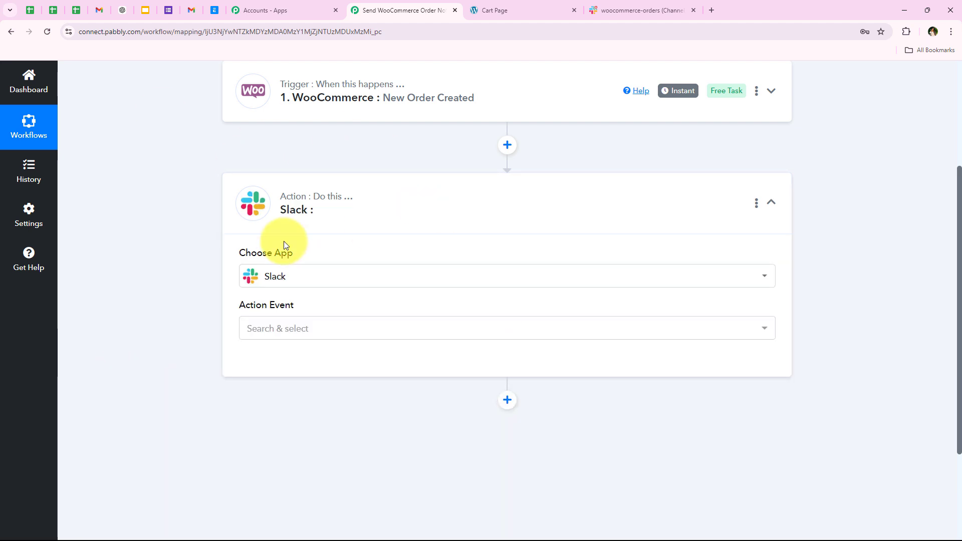
{"action": "left_click_drag", "start_coordinate": [242, 311], "coordinate": [307, 314]}
{"action": "left_click", "coordinate": [241, 333]}
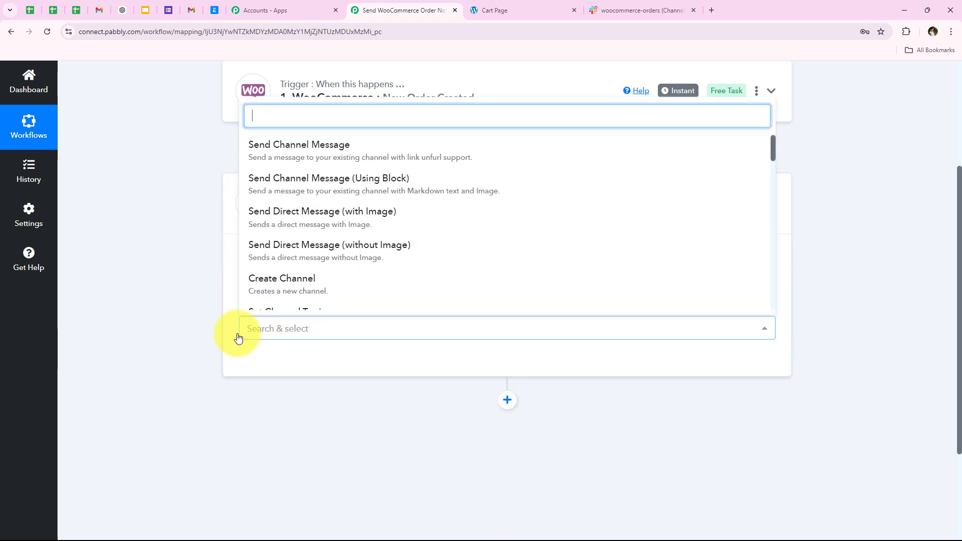
{"action": "left_click", "coordinate": [284, 151]}
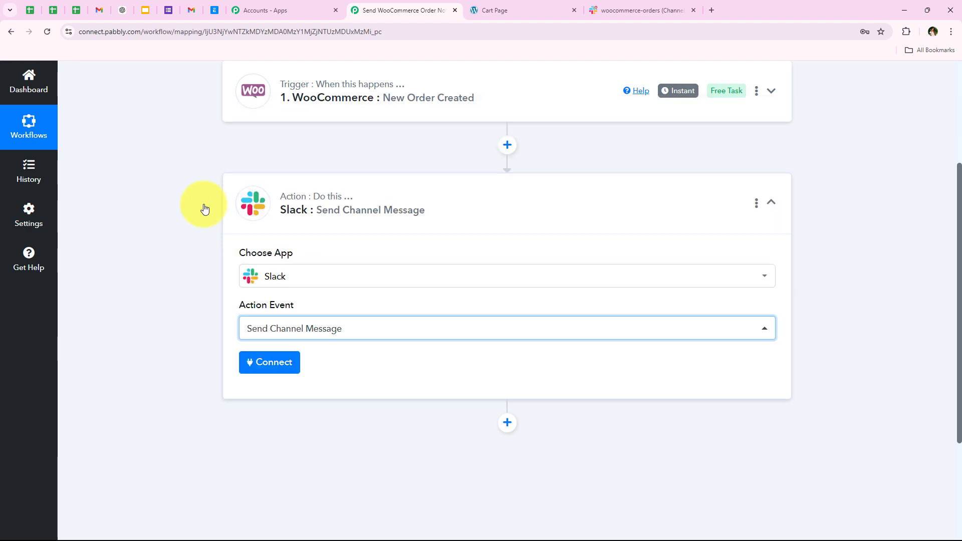
{"action": "left_click", "coordinate": [195, 319]}
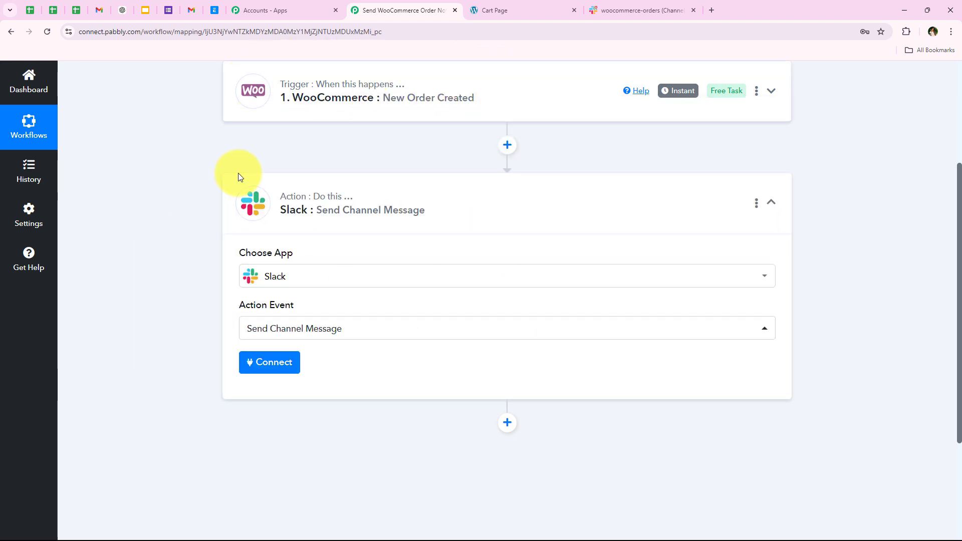
- Check the sample order message in Slack's woocommerce-orders channel, and start adding a new Slack connection in the Pabbly Connect workflow
{"action": "left_click", "coordinate": [652, 11]}
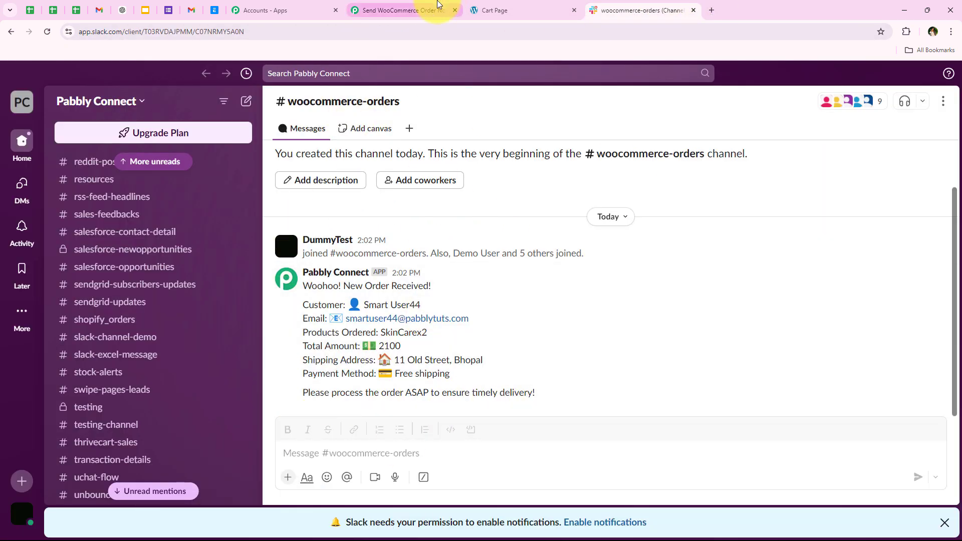
{"action": "left_click", "coordinate": [431, 10]}
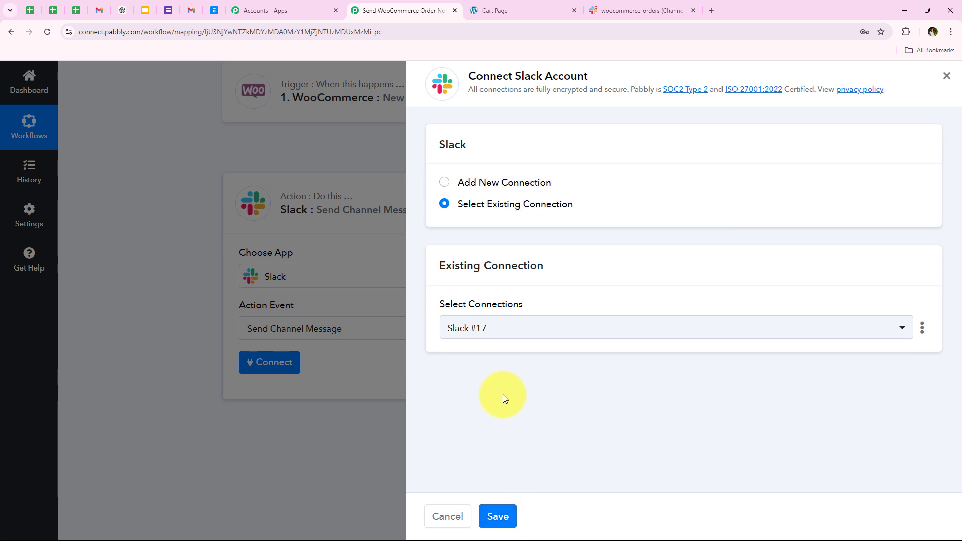
{"action": "left_click", "coordinate": [498, 181]}
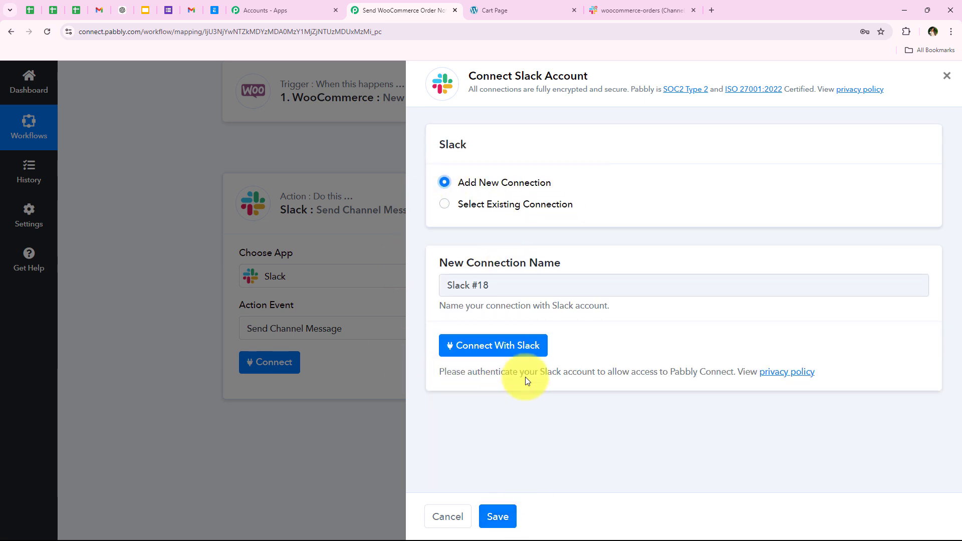
{"action": "left_click", "coordinate": [524, 345]}
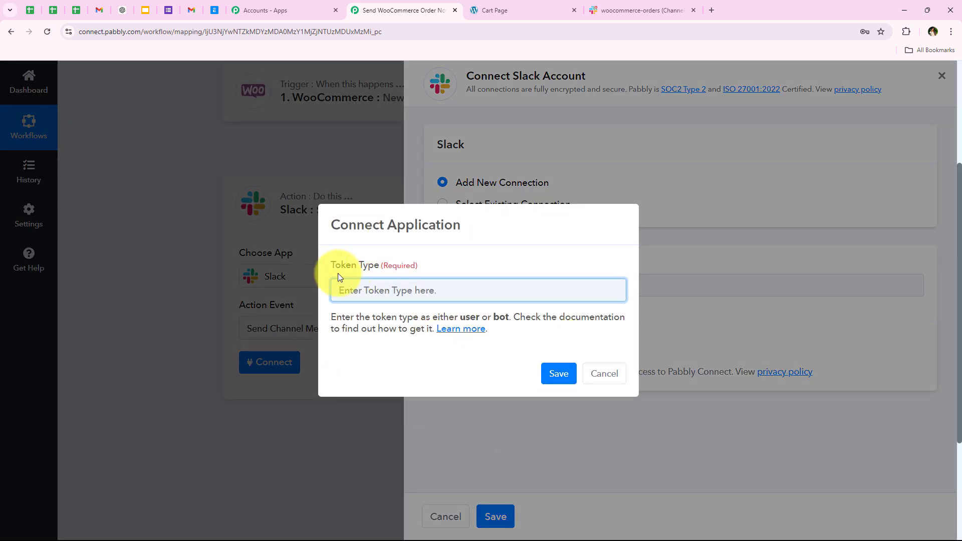
- Read the token type instructions and the linked Pabbly forum documentation on the permissions of user and bot tokens
{"action": "left_click_drag", "start_coordinate": [337, 273], "coordinate": [357, 271]}
{"action": "left_click", "coordinate": [379, 291]}
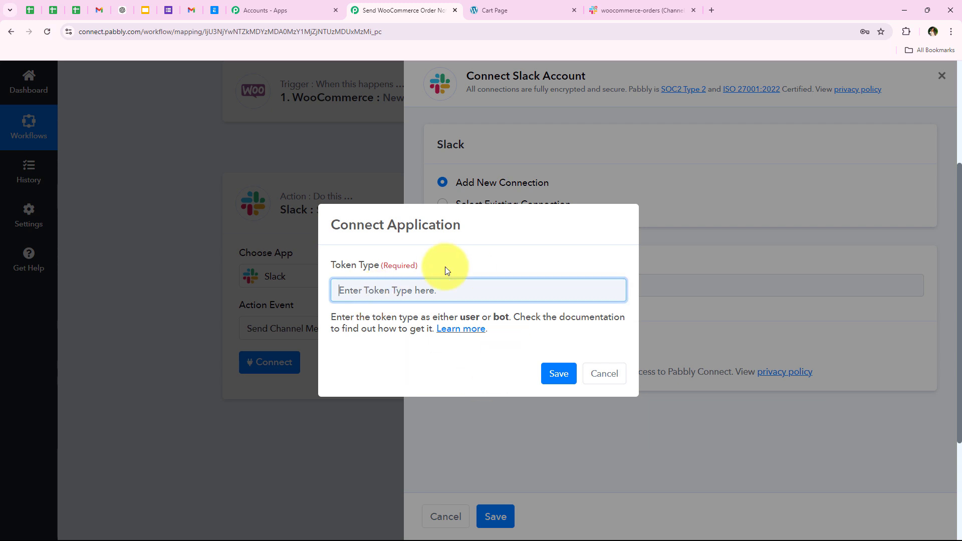
{"action": "left_click_drag", "start_coordinate": [324, 318], "coordinate": [518, 330]}
{"action": "left_click", "coordinate": [509, 369]}
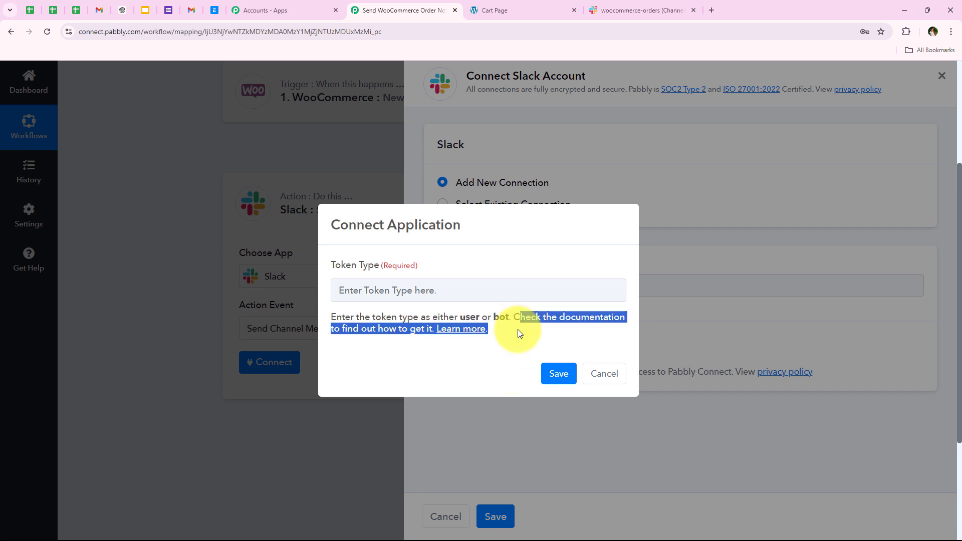
{"action": "left_click", "coordinate": [364, 380]}
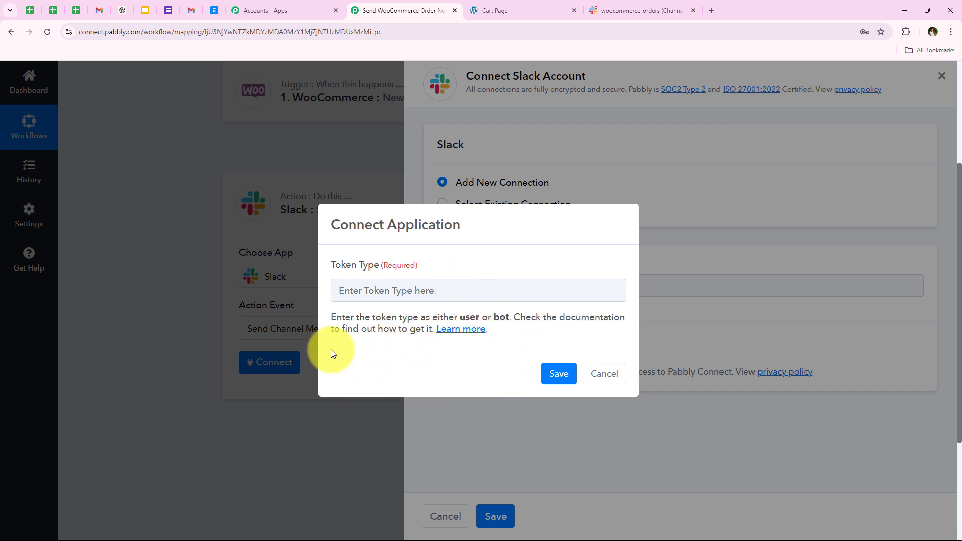
{"action": "left_click", "coordinate": [467, 332]}
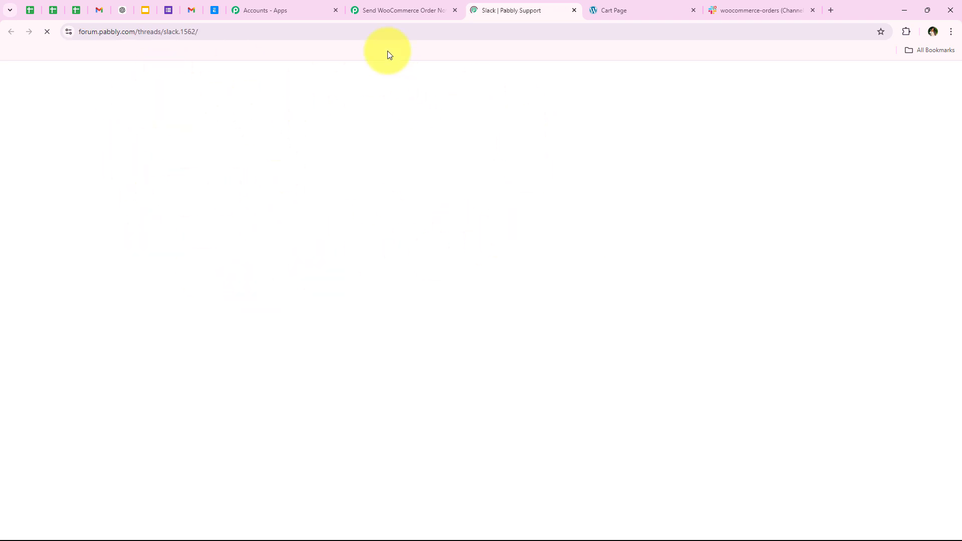
{"action": "left_click", "coordinate": [404, 8]}
{"action": "left_click", "coordinate": [490, 6]}
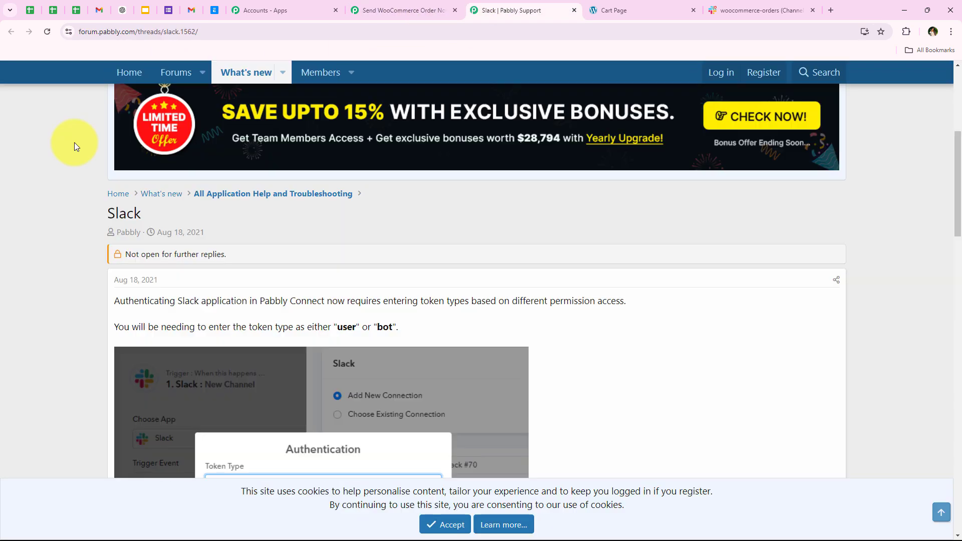
{"action": "scroll", "coordinate": [74, 182], "scroll_direction": "down", "scroll_amount": 8}
{"action": "scroll", "coordinate": [71, 207], "scroll_direction": "down", "scroll_amount": 10}
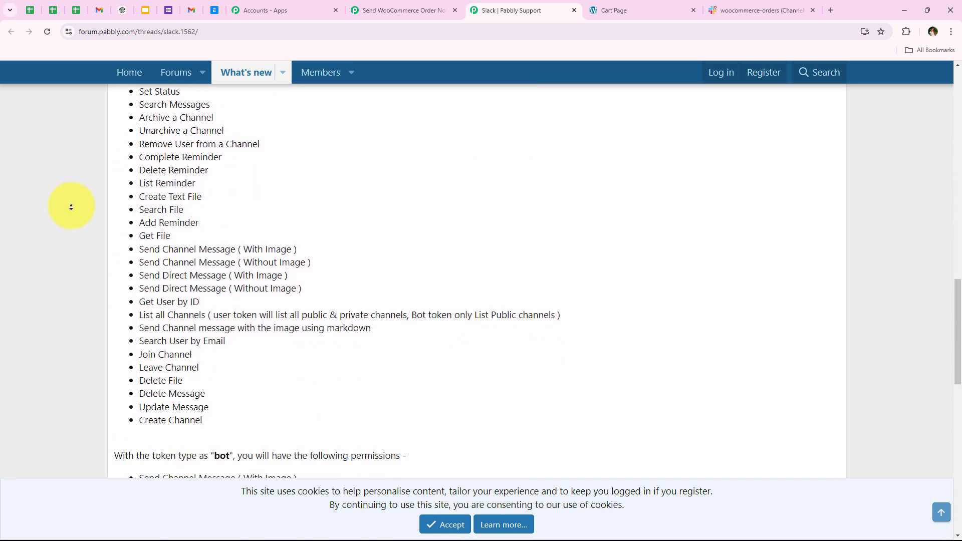
- Return to the workflow, enter bot as the token type and authorize Pabbly Connect to access the Slack workspace
{"action": "left_click", "coordinate": [431, 5]}
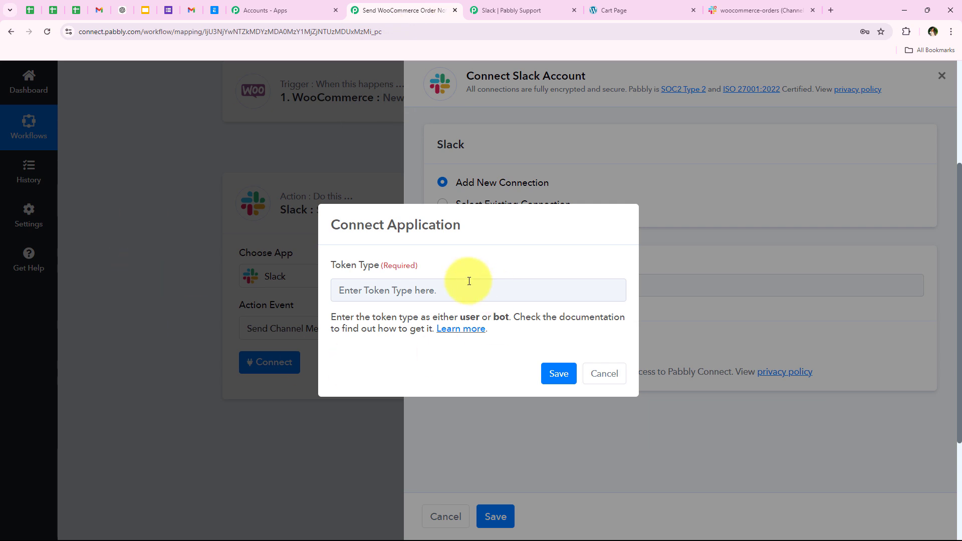
{"action": "left_click", "coordinate": [433, 287]}
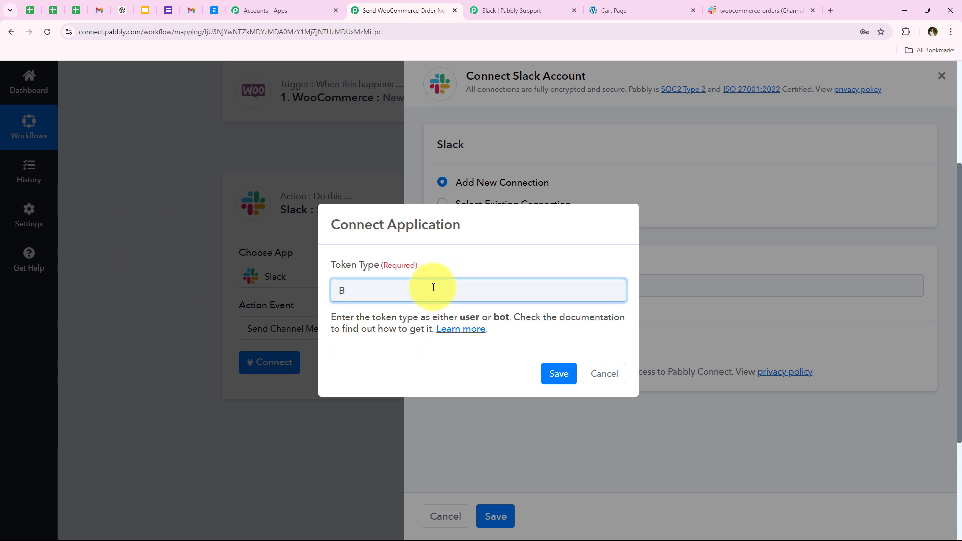
{"action": "left_click", "coordinate": [557, 372]}
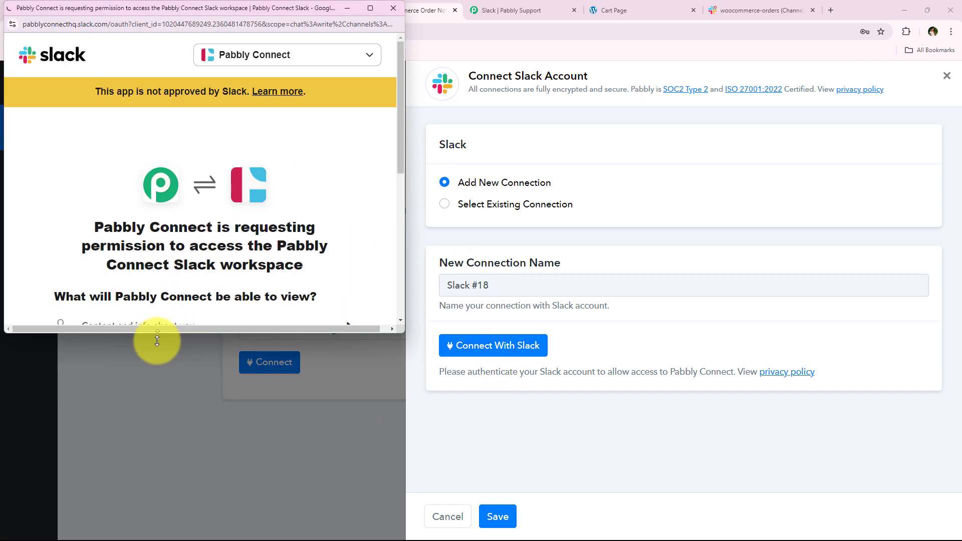
{"action": "left_click_drag", "start_coordinate": [156, 333], "coordinate": [133, 511]}
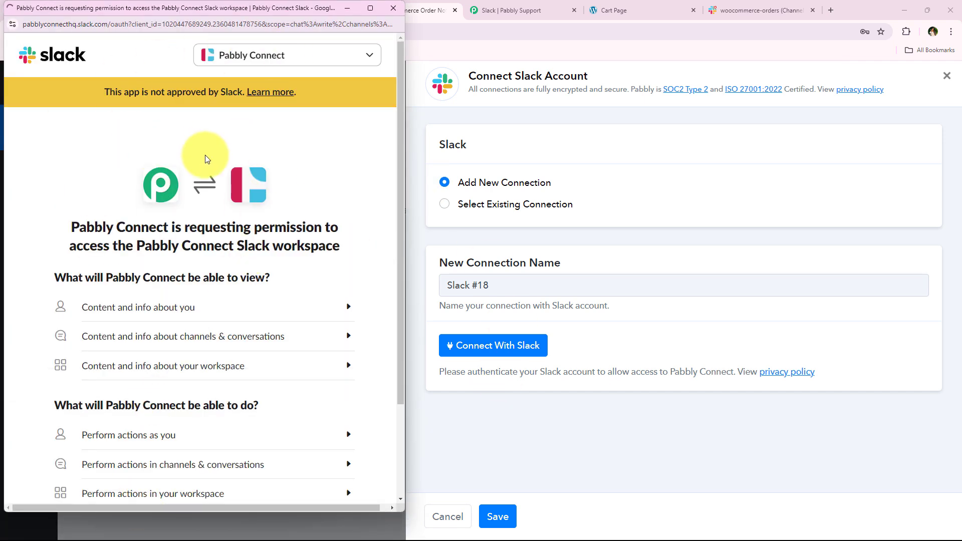
{"action": "scroll", "coordinate": [206, 159], "scroll_direction": "down", "scroll_amount": 2}
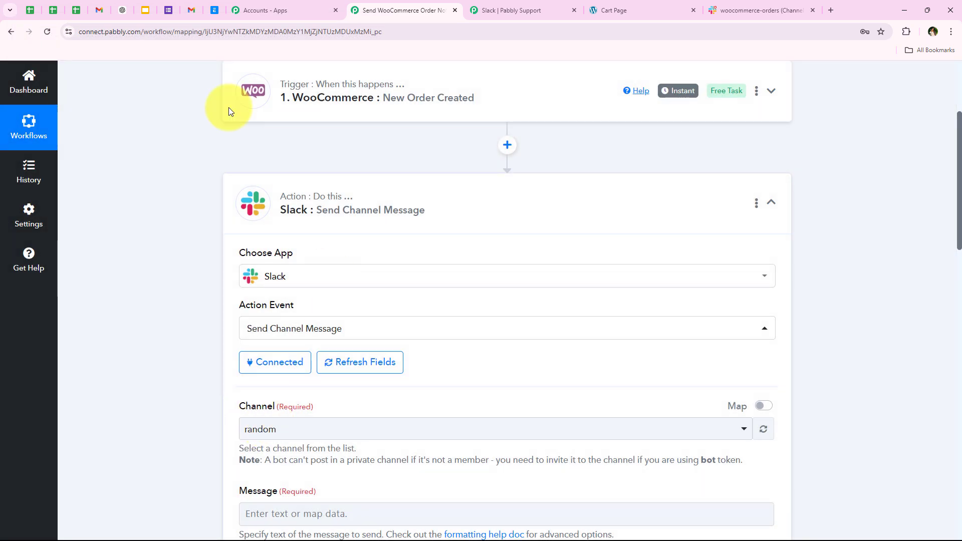
- Check the target channel's name in Slack and set the action's Channel field to woocommerce-orders
{"action": "scroll", "coordinate": [136, 372], "scroll_direction": "down", "scroll_amount": 4}
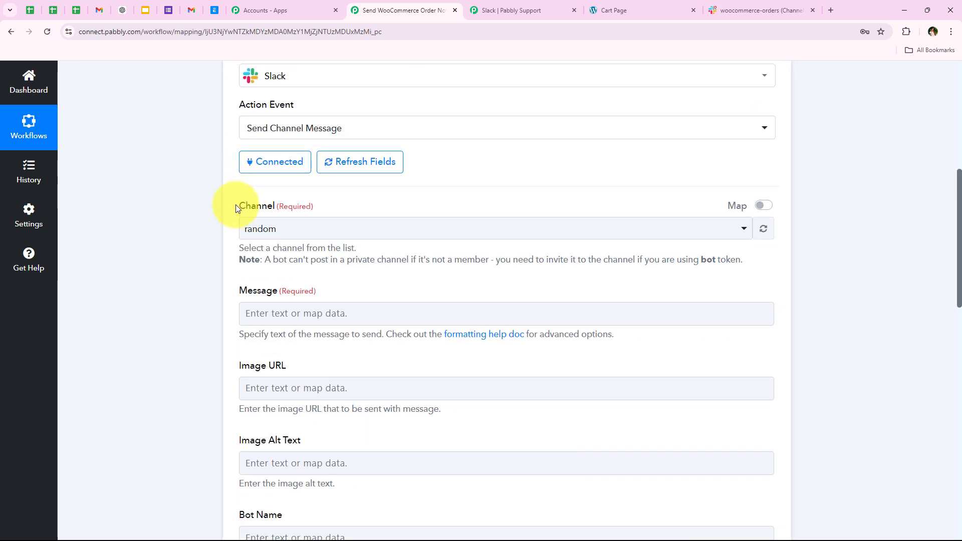
{"action": "left_click_drag", "start_coordinate": [269, 209], "coordinate": [275, 209]}
{"action": "left_click", "coordinate": [188, 236]}
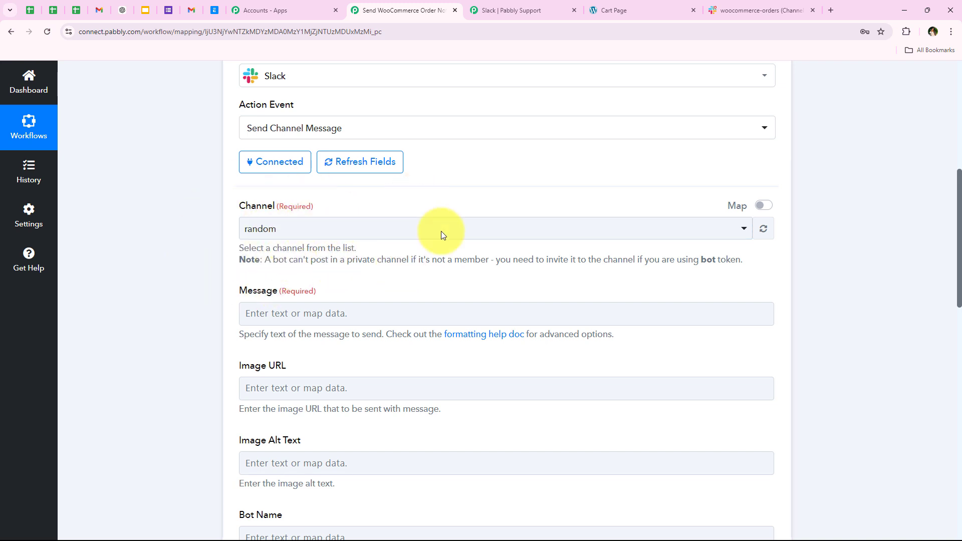
{"action": "left_click", "coordinate": [733, 2]}
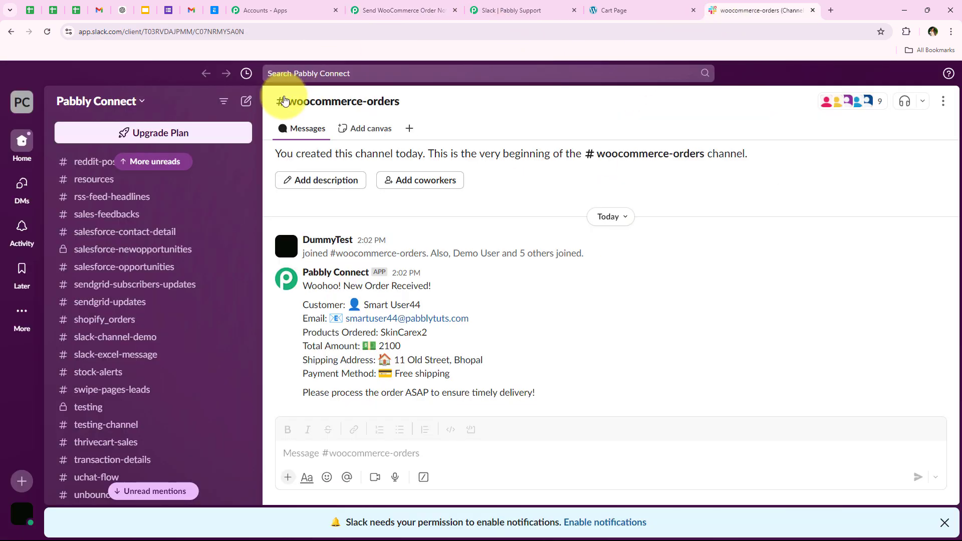
{"action": "left_click", "coordinate": [395, 7]}
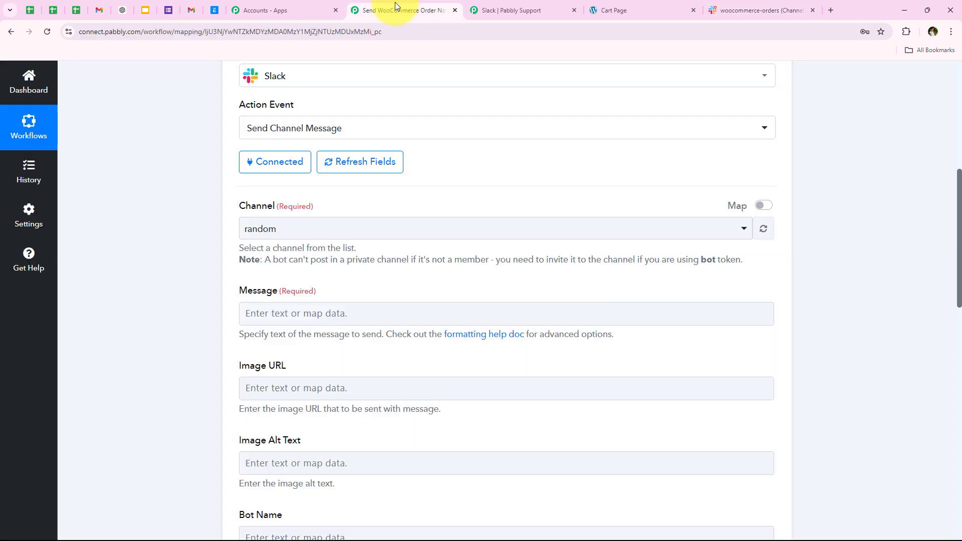
{"action": "left_click", "coordinate": [256, 225]}
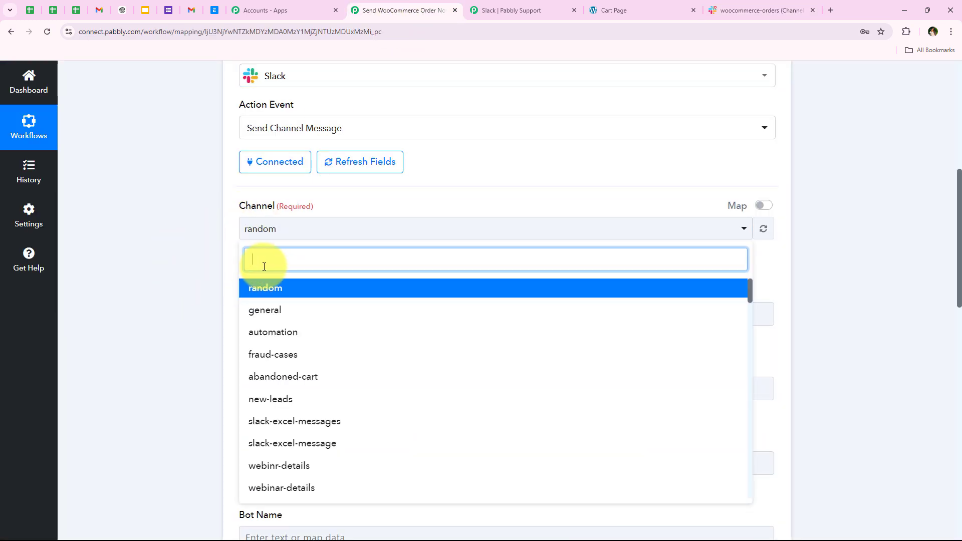
{"action": "type", "text": "woo"}
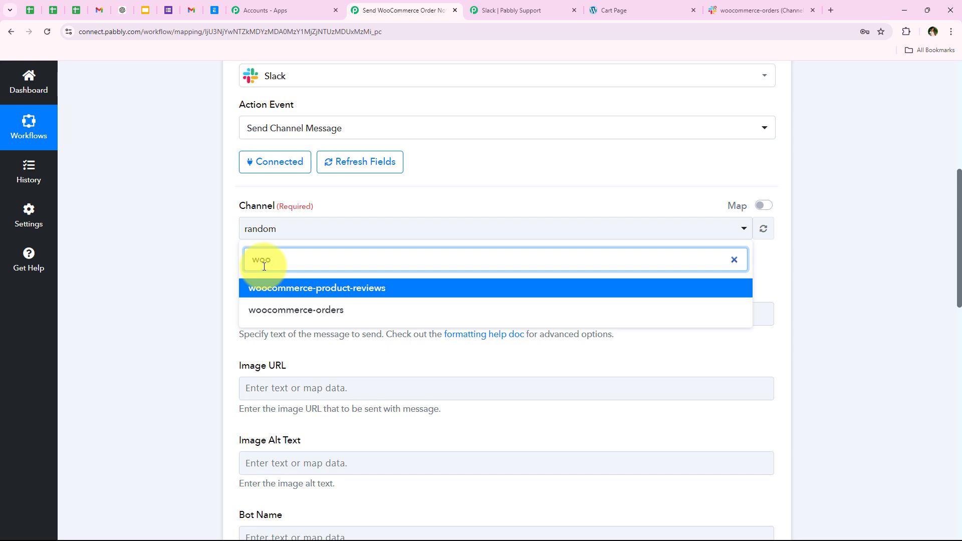
{"action": "left_click", "coordinate": [296, 311]}
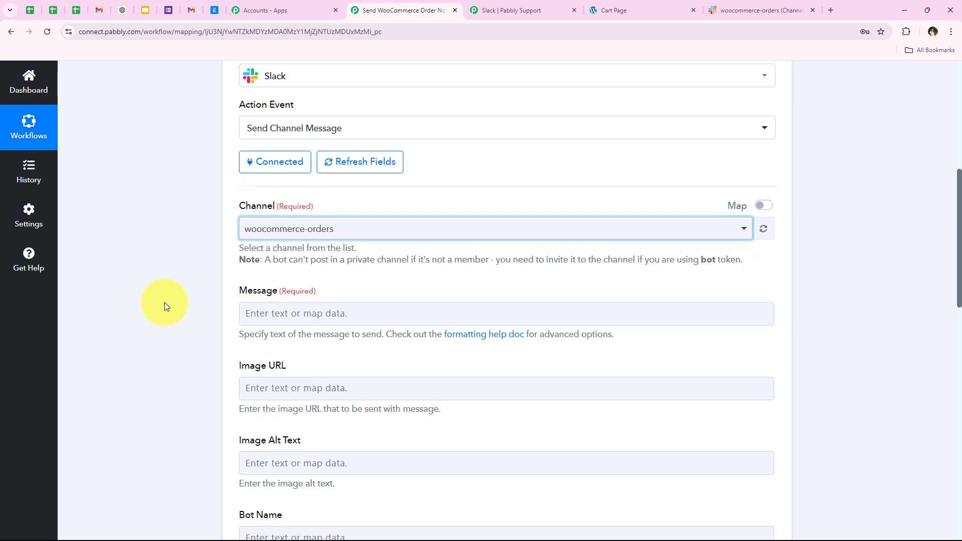
{"action": "scroll", "coordinate": [357, 336], "scroll_direction": "down", "scroll_amount": 2}
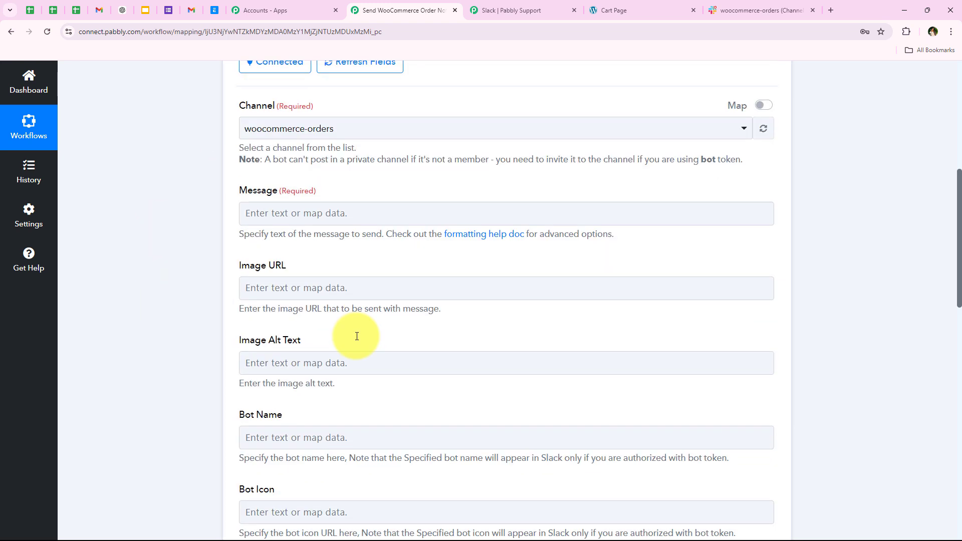
- Fill the Message field with the order notification template covering customer, email, products, total amount, shipping address and payment method, without the comma after Shipping Address
{"action": "left_click", "coordinate": [311, 213]}
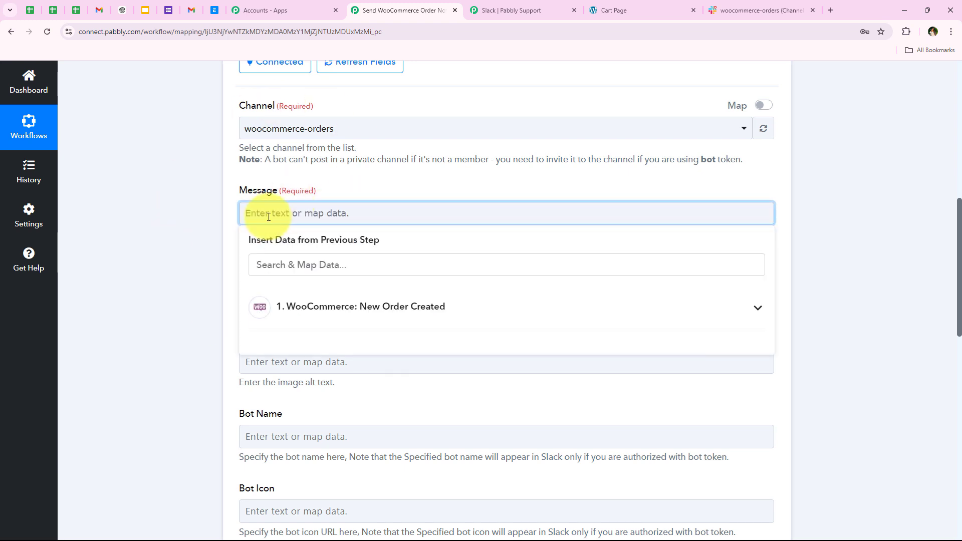
{"action": "type", "text": "Woohoo! New Order Received!  Customer: 👤 Email: 📧 Products Ordered: Total Amount: 💵 Shipping Address: 🏠 , Payment Method: 💳  Please process the order ASAP to ensure timely delivery!"}
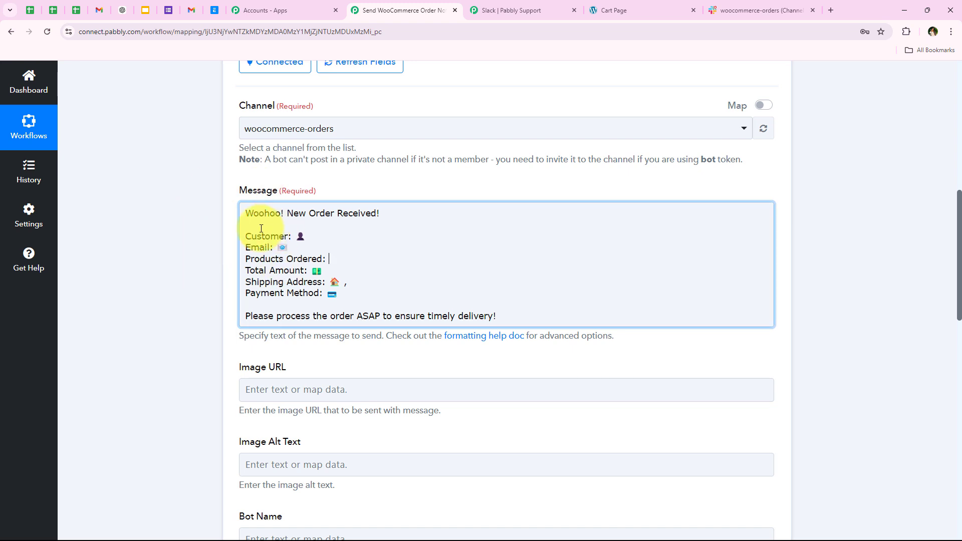
{"action": "left_click", "coordinate": [246, 233]}
{"action": "key", "text": "BackSpace"}
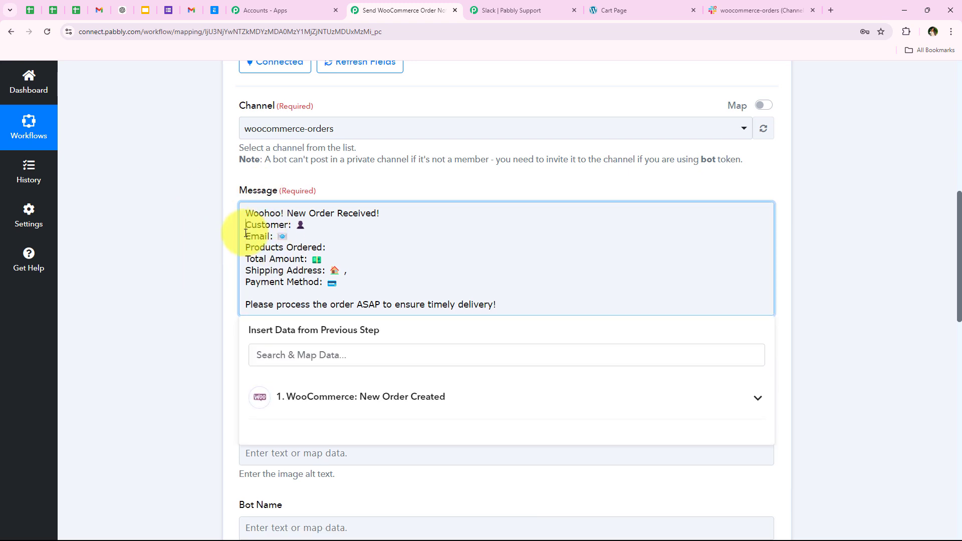
{"action": "key", "text": "Return"}
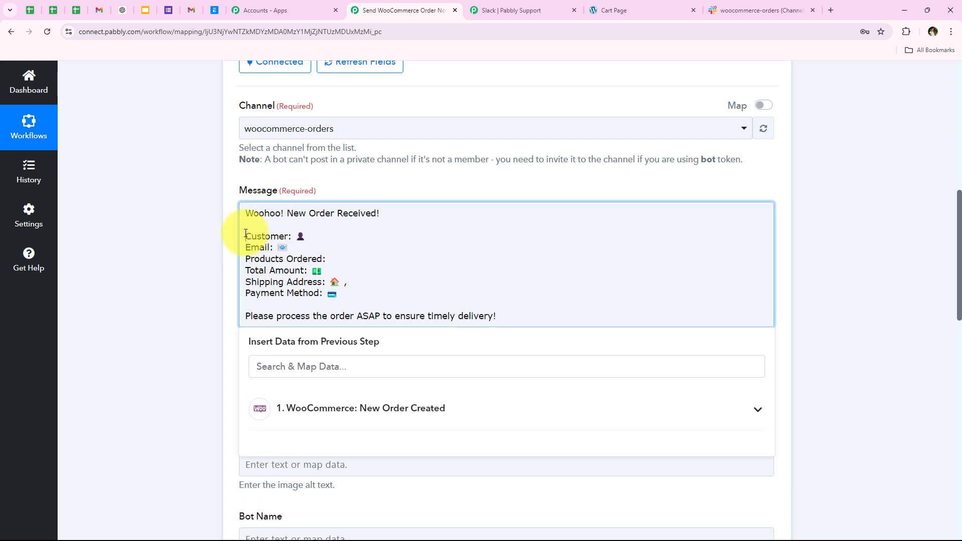
{"action": "left_click", "coordinate": [231, 241]}
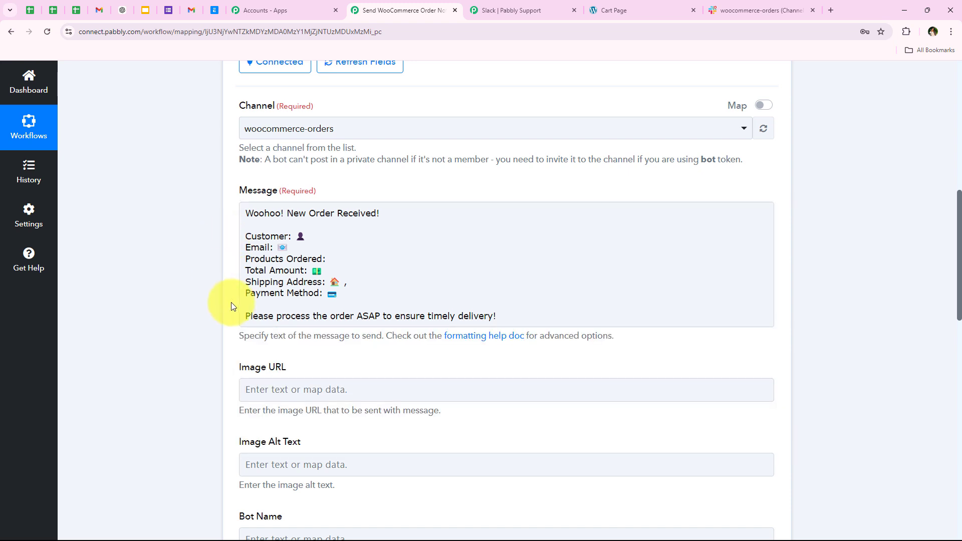
{"action": "left_click", "coordinate": [355, 284]}
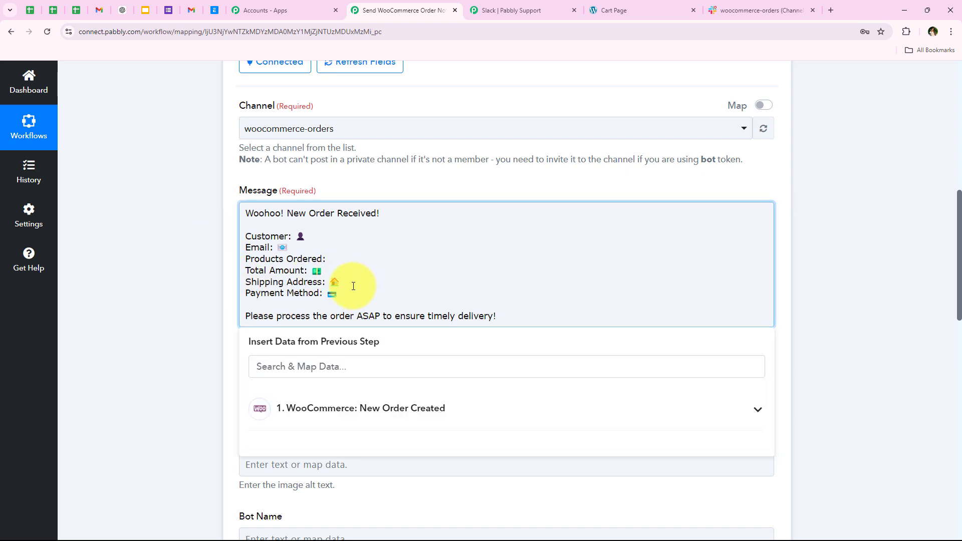
{"action": "key", "text": "Escape"}
- Browse the WooCommerce order data for the message's Customer line and try entering a fixed customer name there
{"action": "left_click", "coordinate": [295, 239]}
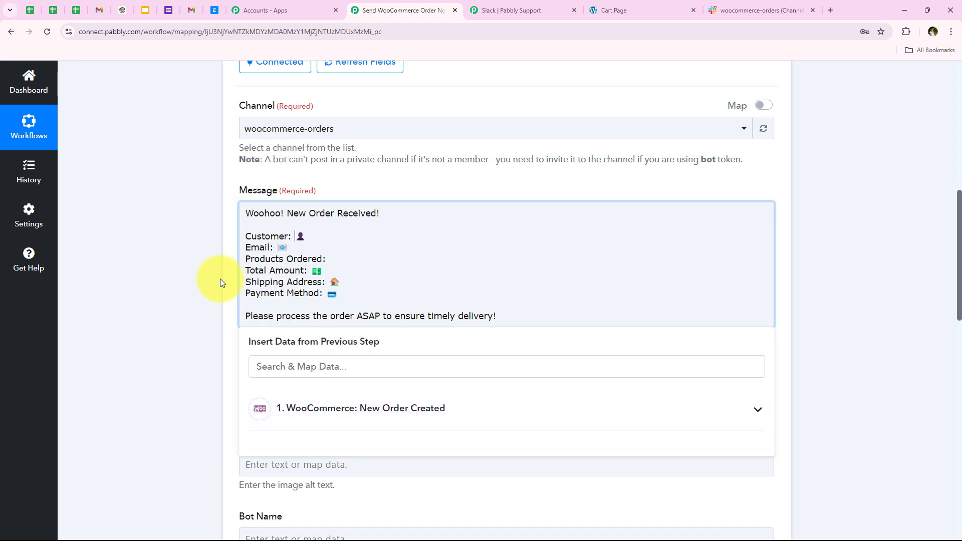
{"action": "scroll", "coordinate": [170, 304], "scroll_direction": "down", "scroll_amount": 2}
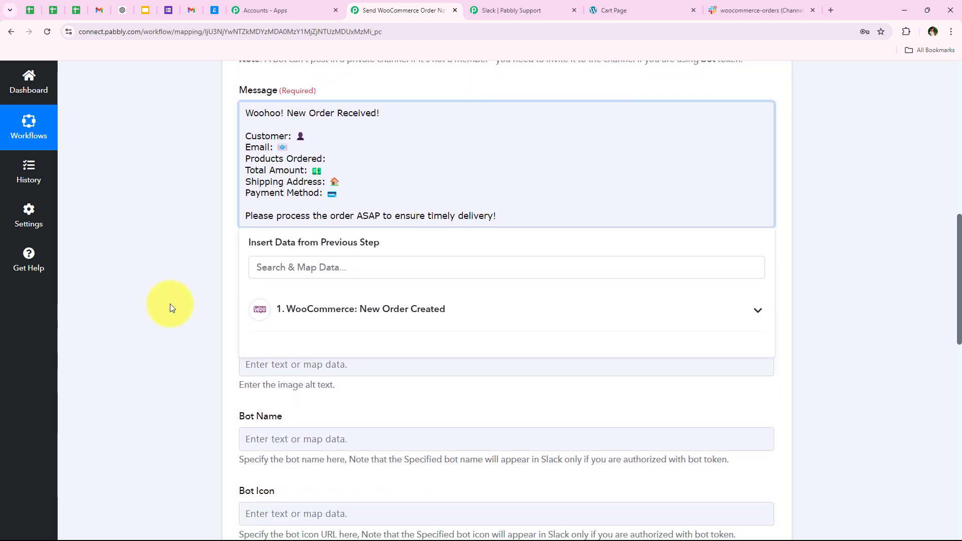
{"action": "left_click", "coordinate": [265, 311]}
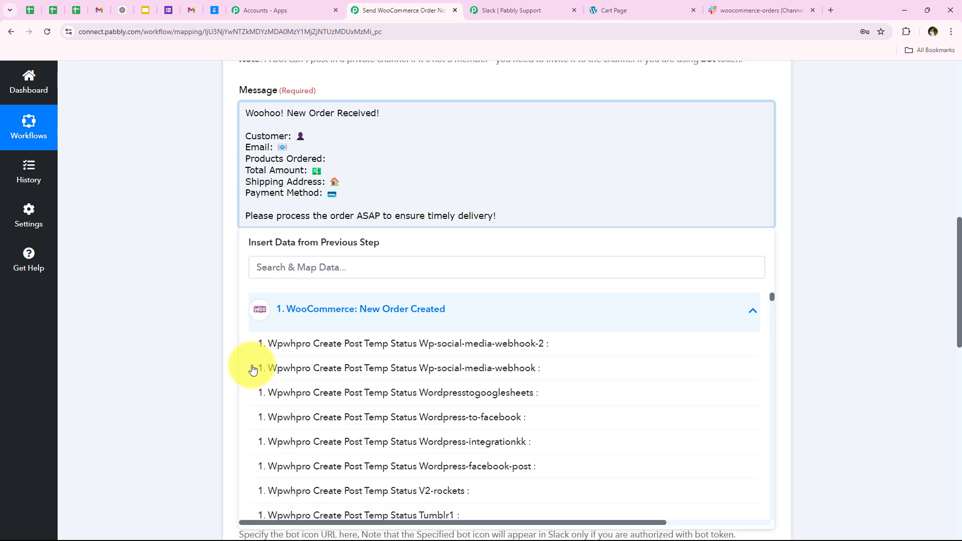
{"action": "left_click", "coordinate": [342, 325]}
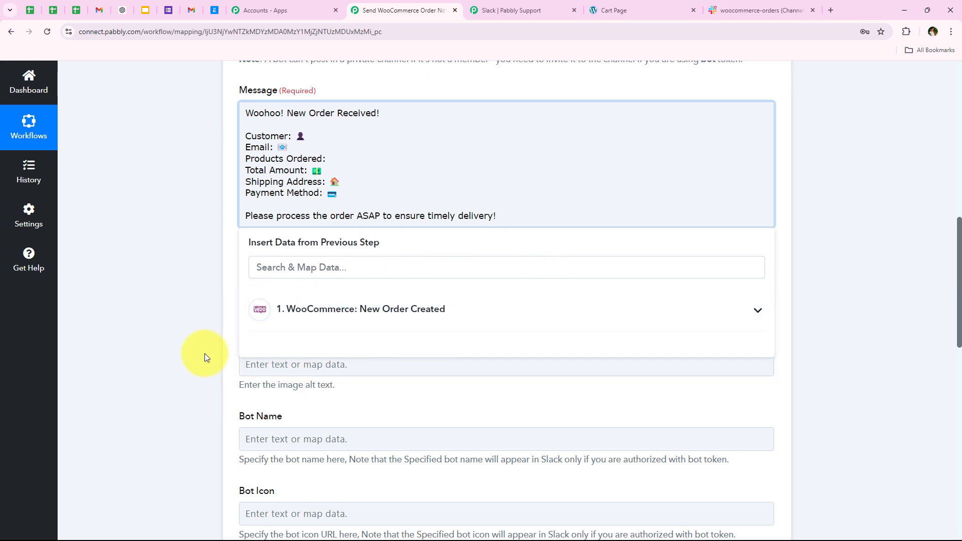
{"action": "left_click", "coordinate": [396, 313]}
{"action": "left_click", "coordinate": [357, 313]}
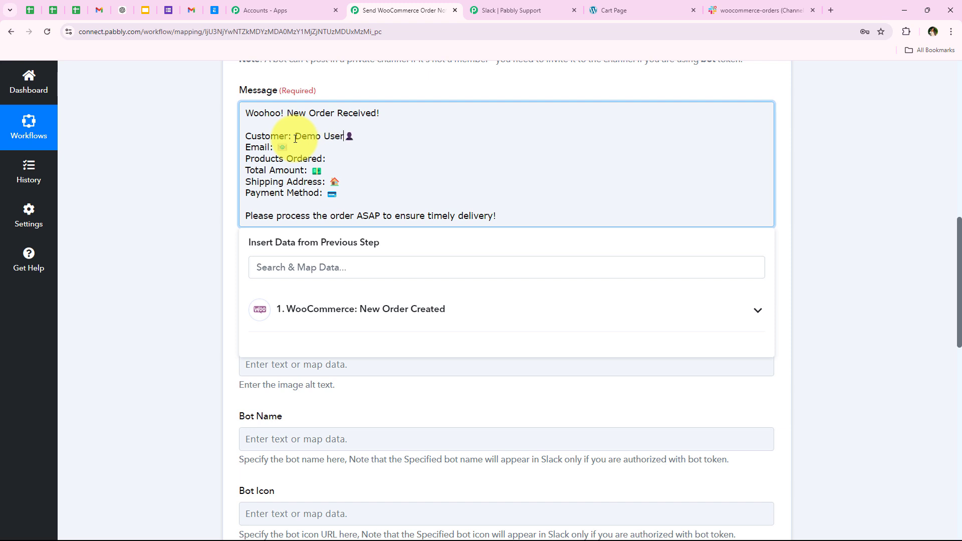
{"action": "left_click", "coordinate": [216, 139]}
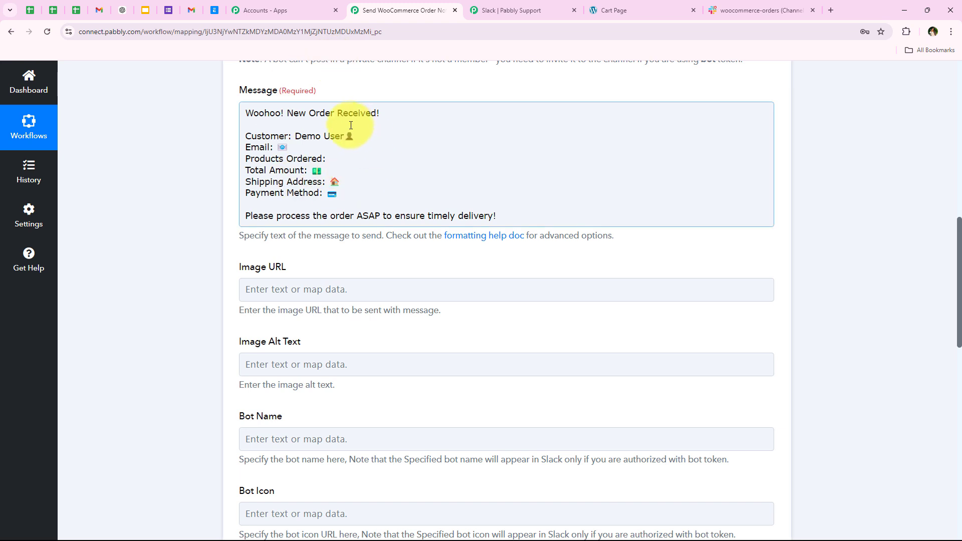
{"action": "left_click_drag", "start_coordinate": [343, 137], "coordinate": [291, 136]}
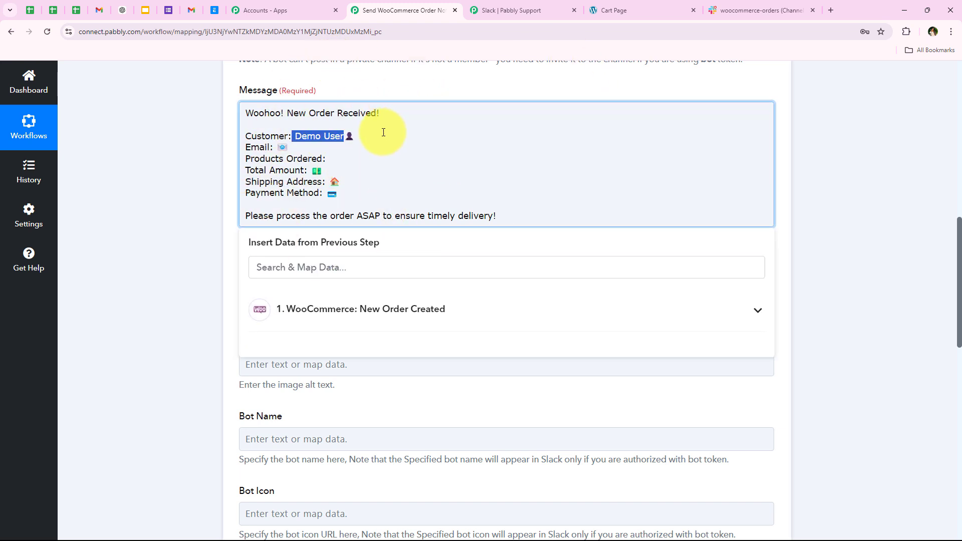
- Check the sample message's layout in Slack, return to the workflow and map Shipping First Name and Shipping Last Name after the Customer line's icon
{"action": "left_click", "coordinate": [709, 5]}
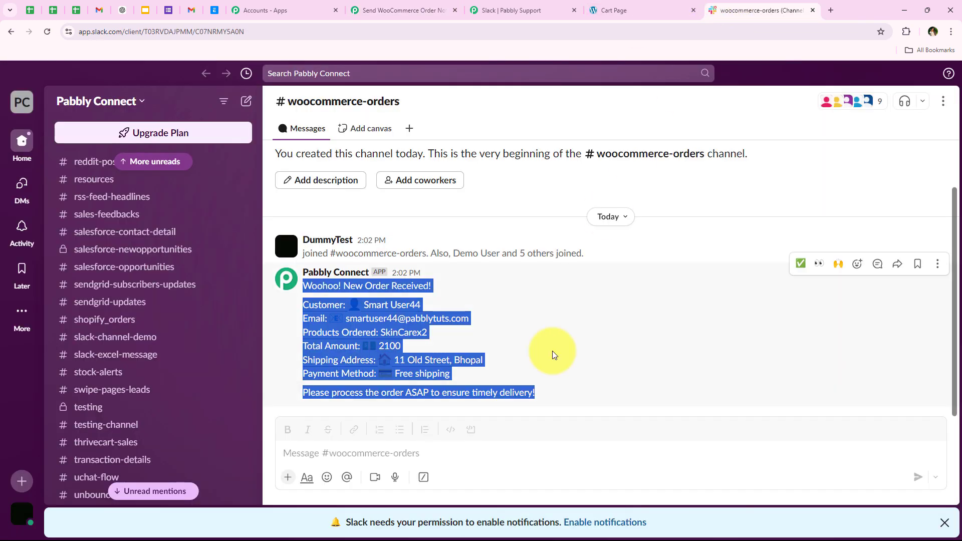
{"action": "left_click", "coordinate": [564, 370]}
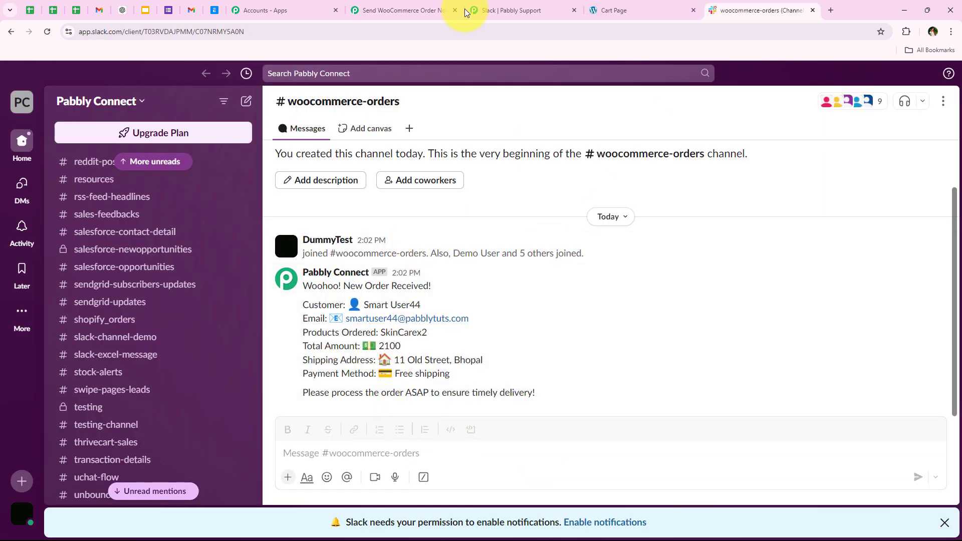
{"action": "left_click", "coordinate": [429, 9]}
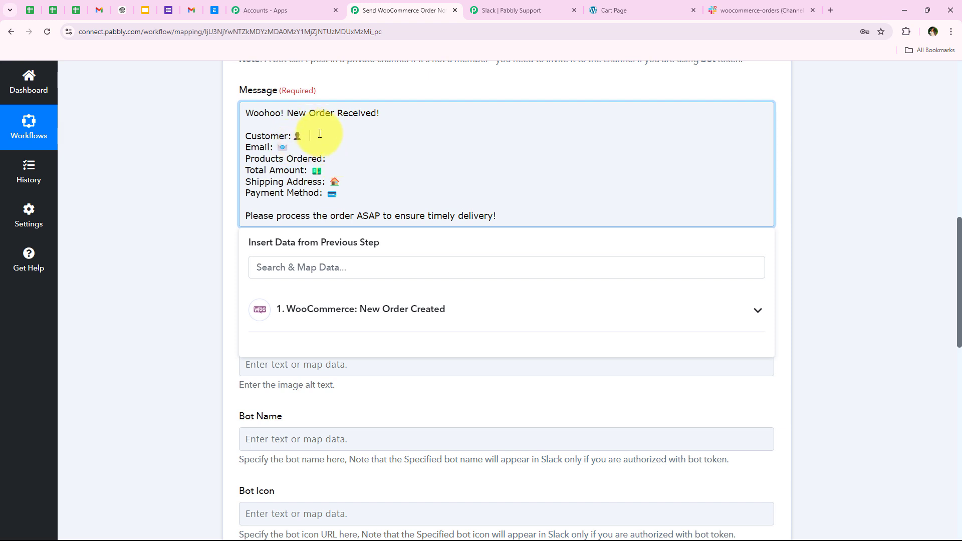
{"action": "left_click", "coordinate": [333, 267]}
{"action": "left_click", "coordinate": [355, 306]}
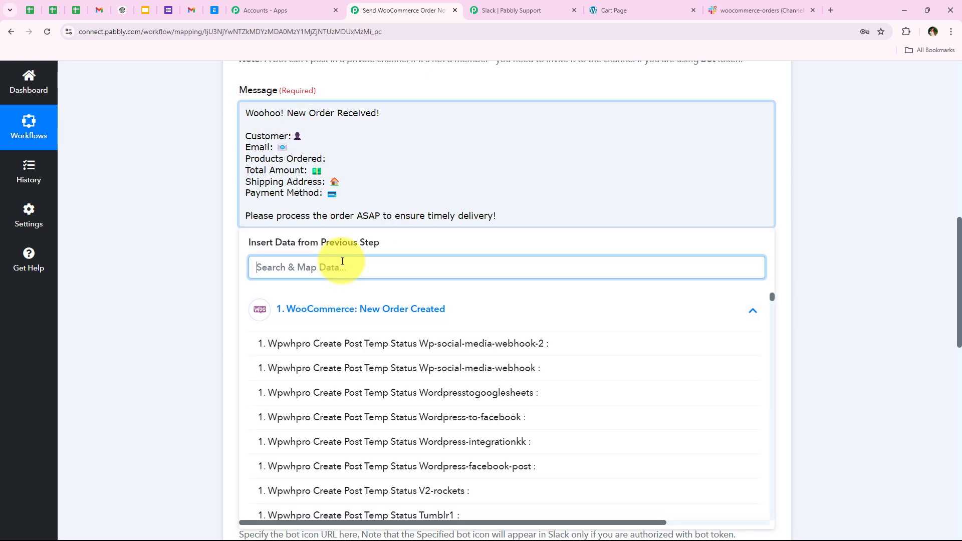
{"action": "type", "text": "name"}
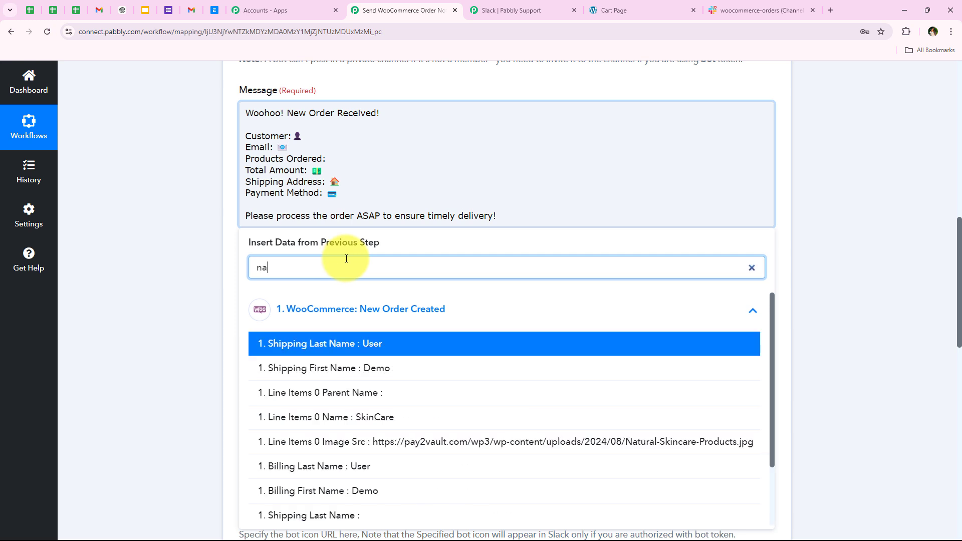
{"action": "left_click", "coordinate": [329, 375]}
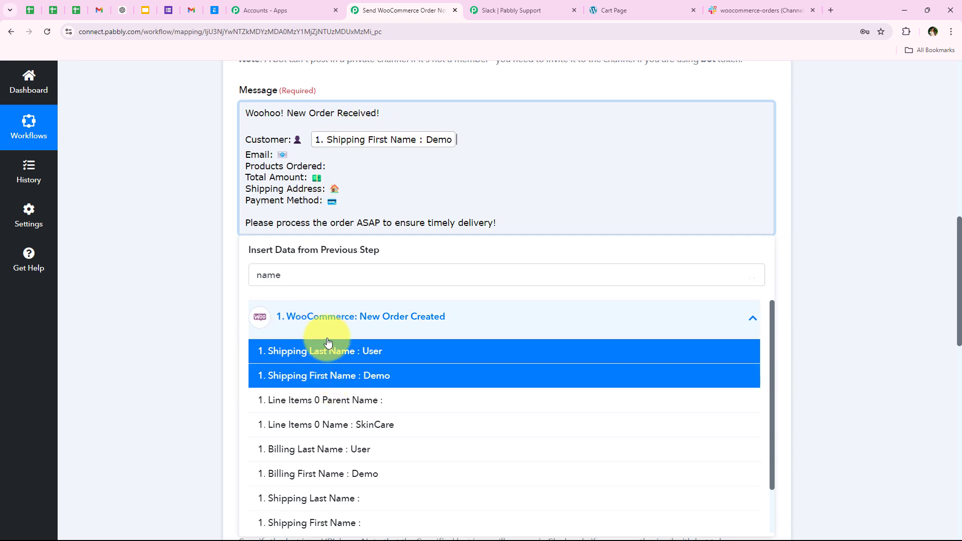
{"action": "left_click", "coordinate": [323, 351]}
- Map the order's filled Billing Email value to the message's Email line
{"action": "double_click", "coordinate": [300, 277]}
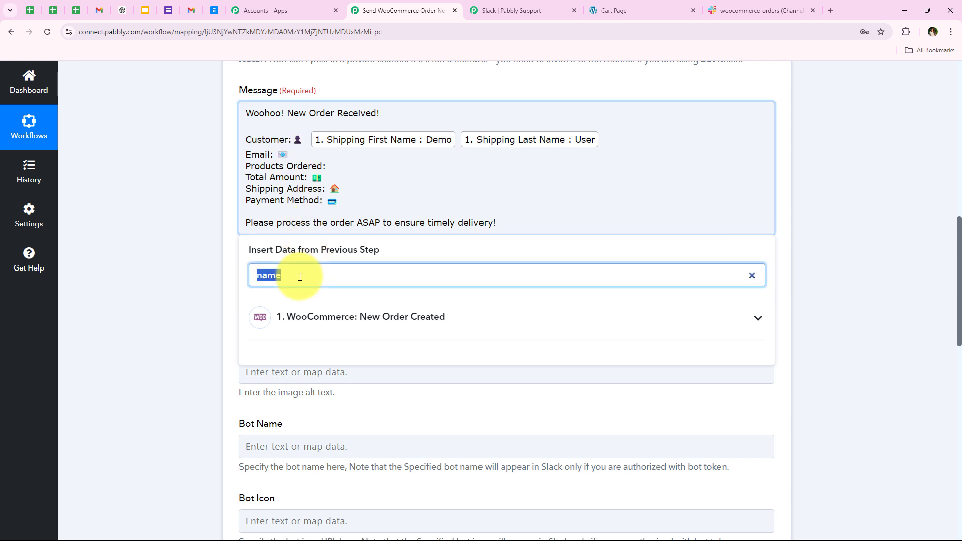
{"action": "type", "text": "email"}
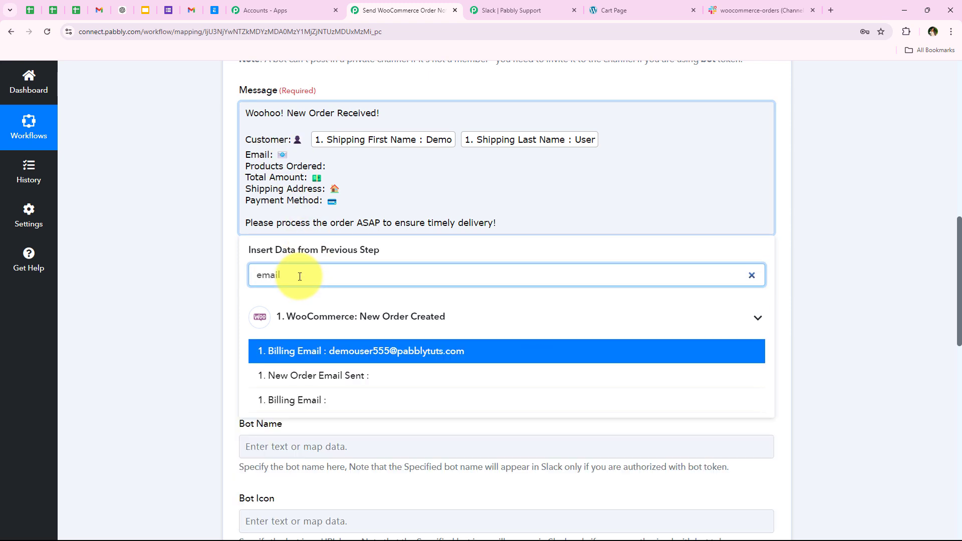
{"action": "left_click", "coordinate": [337, 350]}
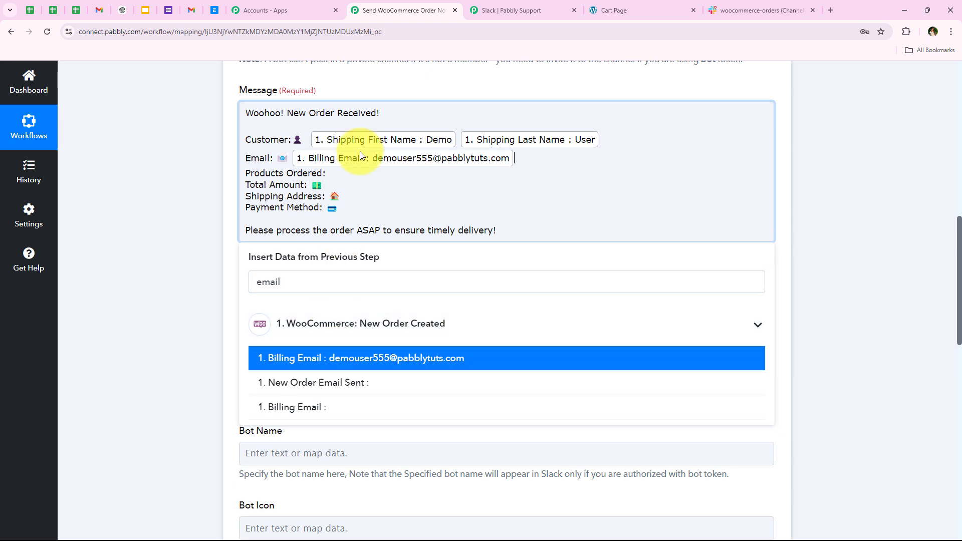
- Map Line Items 0 Name and Line Items 0 Quantity to the Products Ordered line, separated by an x
{"action": "double_click", "coordinate": [311, 284]}
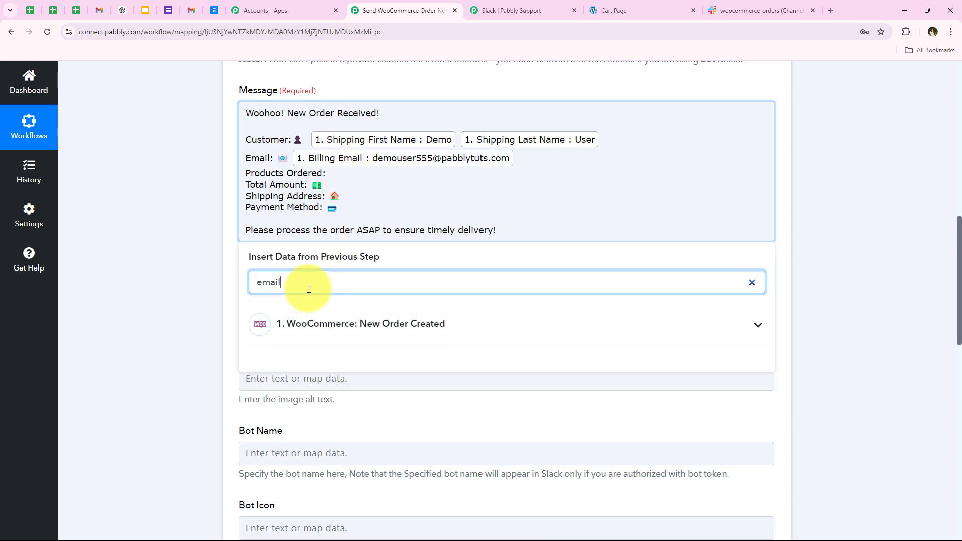
{"action": "key", "text": "BackSpace"}
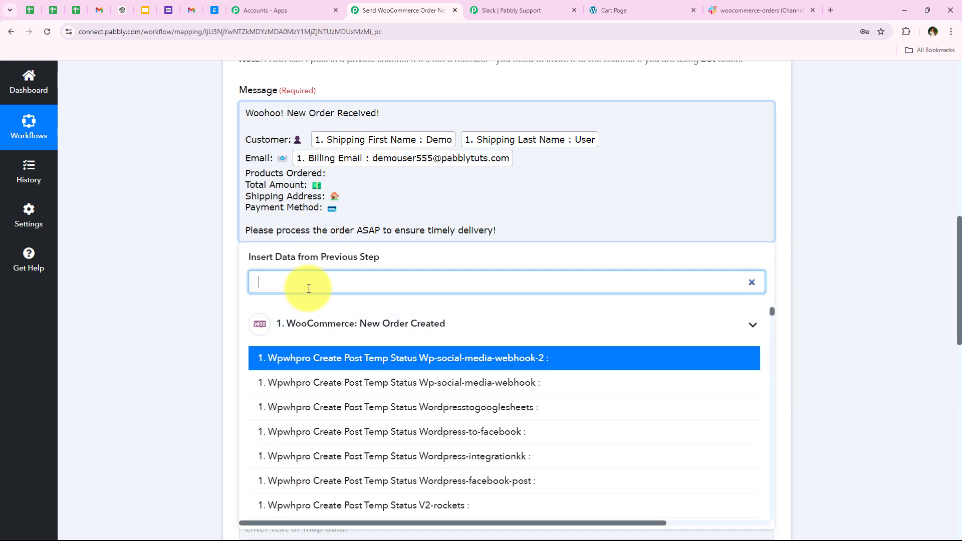
{"action": "type", "text": "ski"}
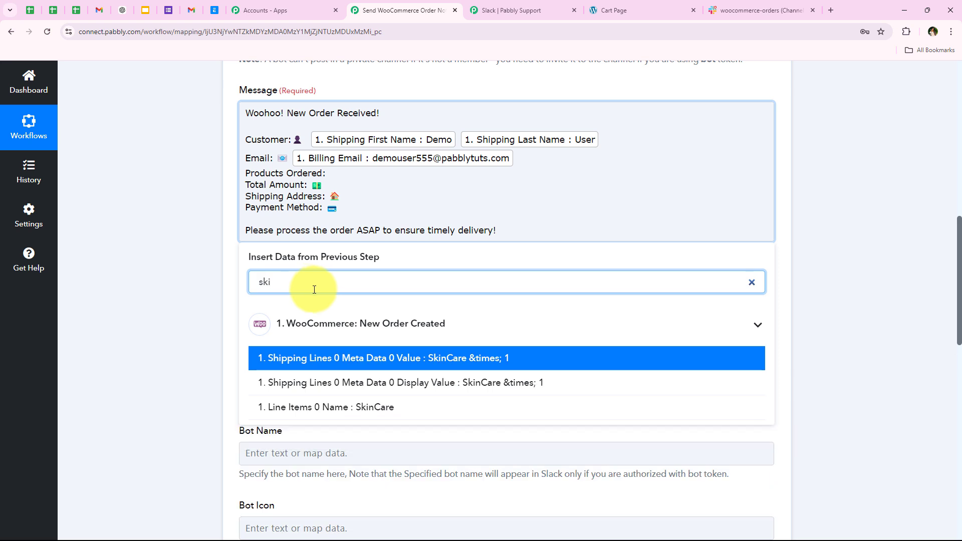
{"action": "left_click", "coordinate": [429, 413]}
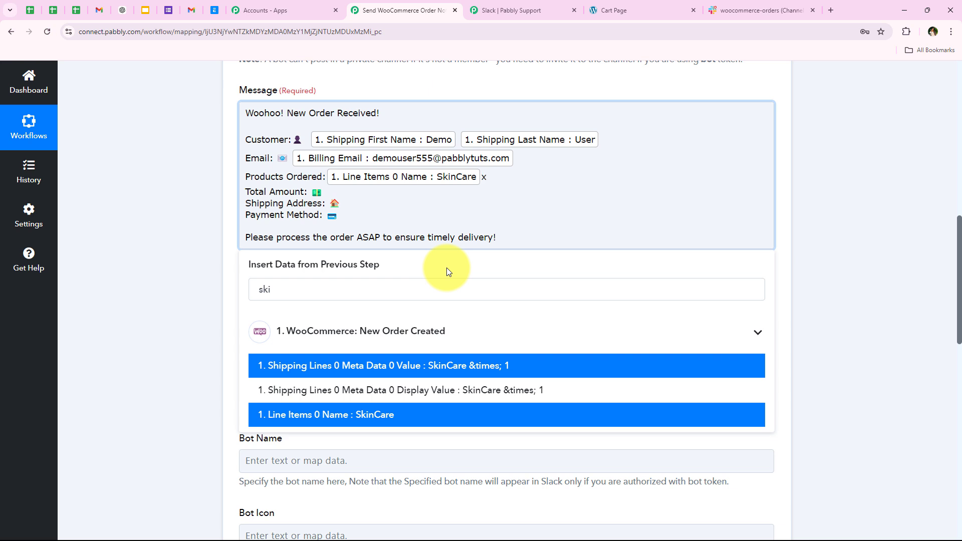
{"action": "double_click", "coordinate": [319, 282]}
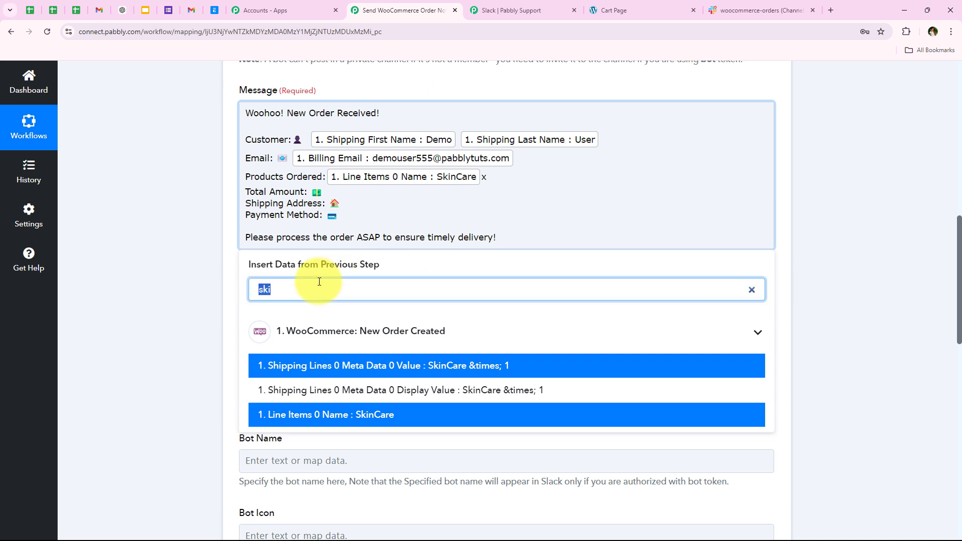
{"action": "type", "text": "quant"}
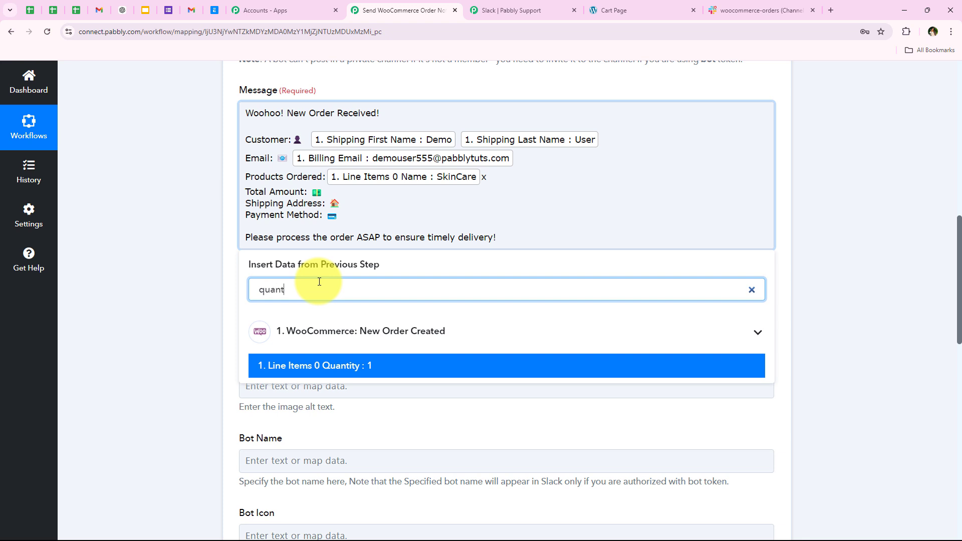
{"action": "left_click", "coordinate": [393, 366]}
{"action": "left_click", "coordinate": [154, 149]}
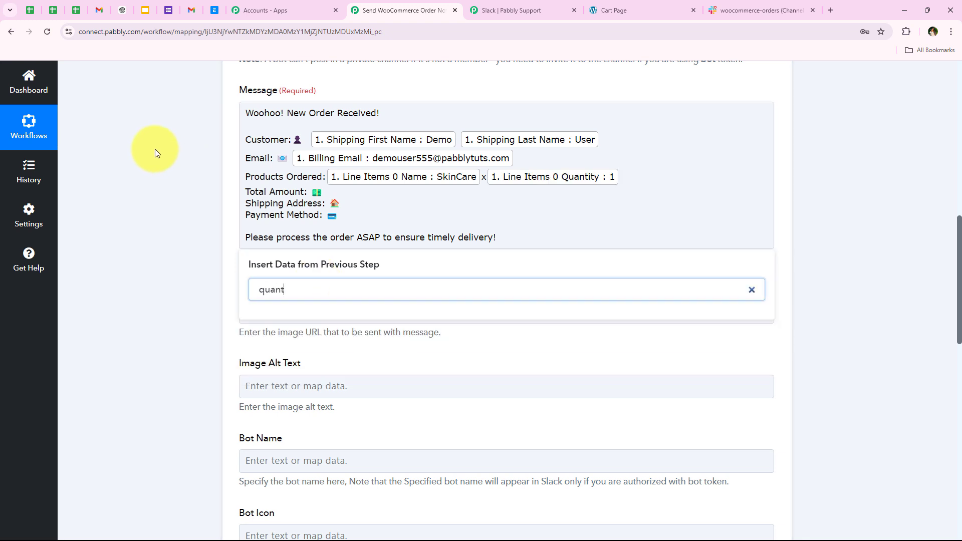
- Search the order data for 21 and map the order's Total to the Total Amount line
{"action": "left_click", "coordinate": [344, 192]}
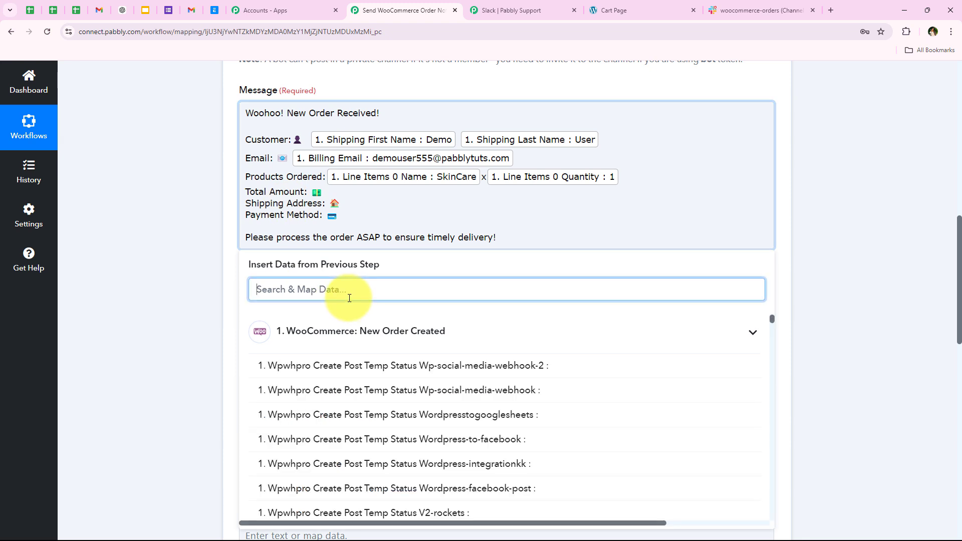
{"action": "type", "text": "211"}
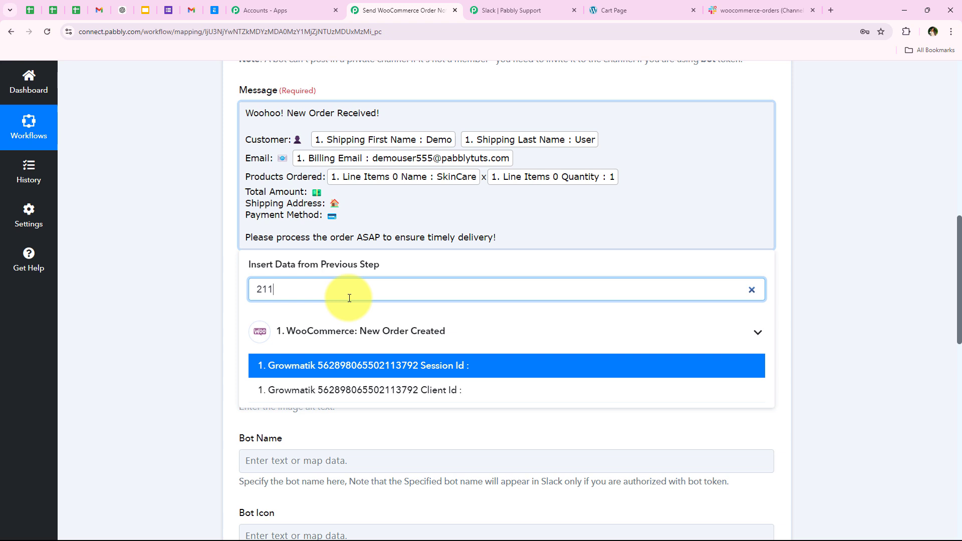
{"action": "key", "text": "BackSpace"}
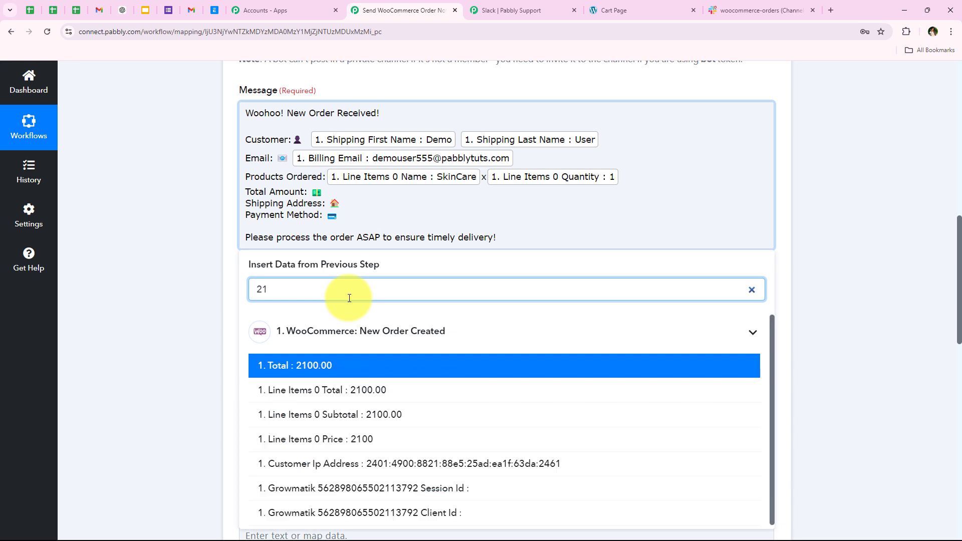
{"action": "left_click", "coordinate": [321, 370]}
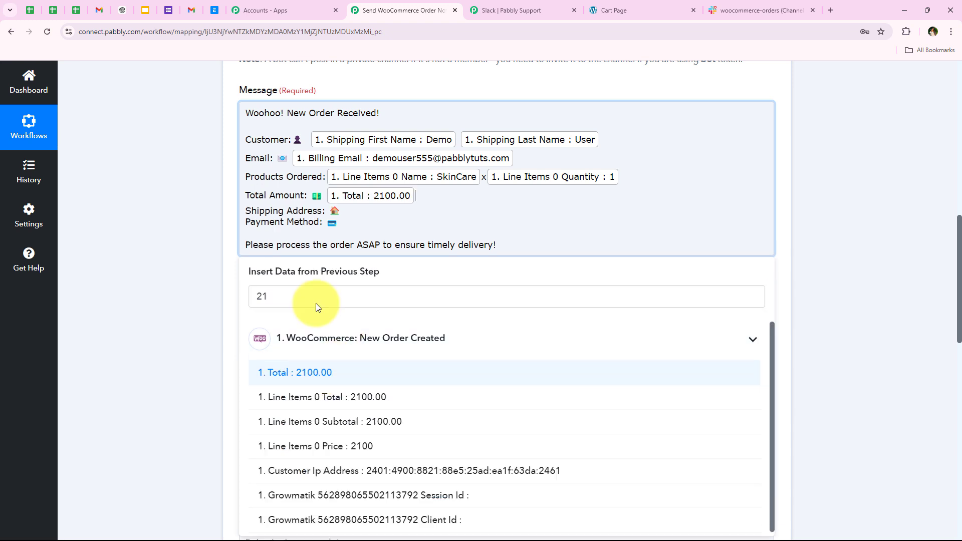
- Search the order data for add and map the filled Shipping Address 1 value after the Shipping Address line's icon
{"action": "left_click", "coordinate": [342, 217]}
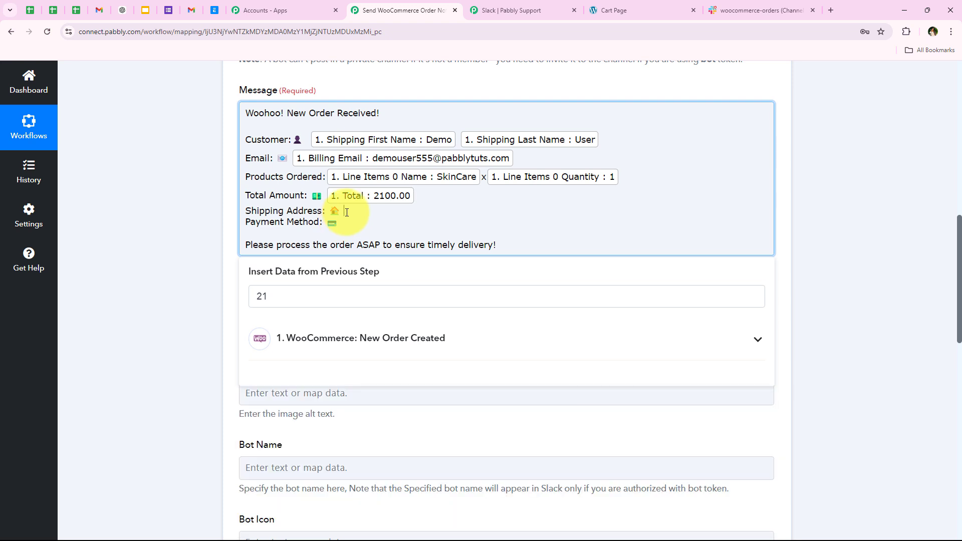
{"action": "key", "text": "BackSpace"}
{"action": "key", "text": "BackSpace"}
{"action": "type", "text": "add"}
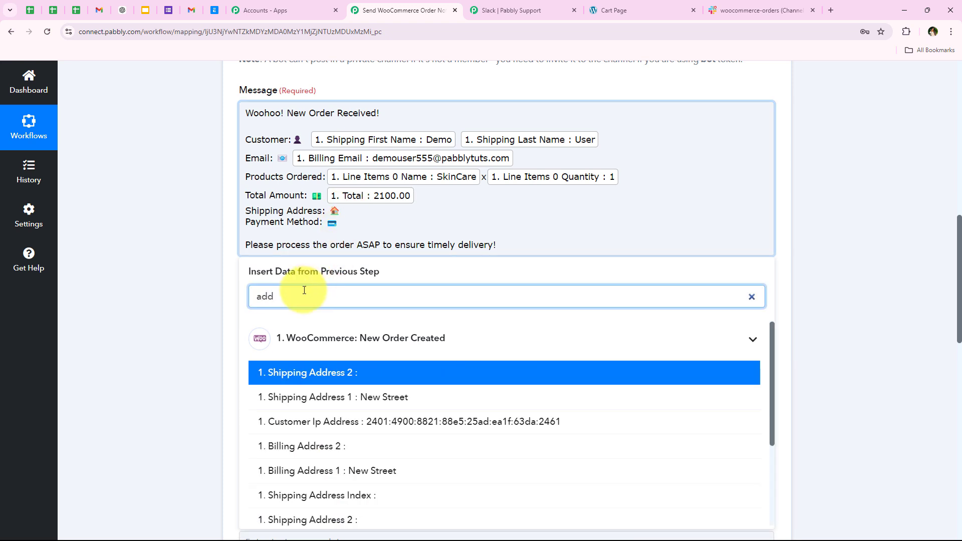
{"action": "left_click", "coordinate": [391, 401]}
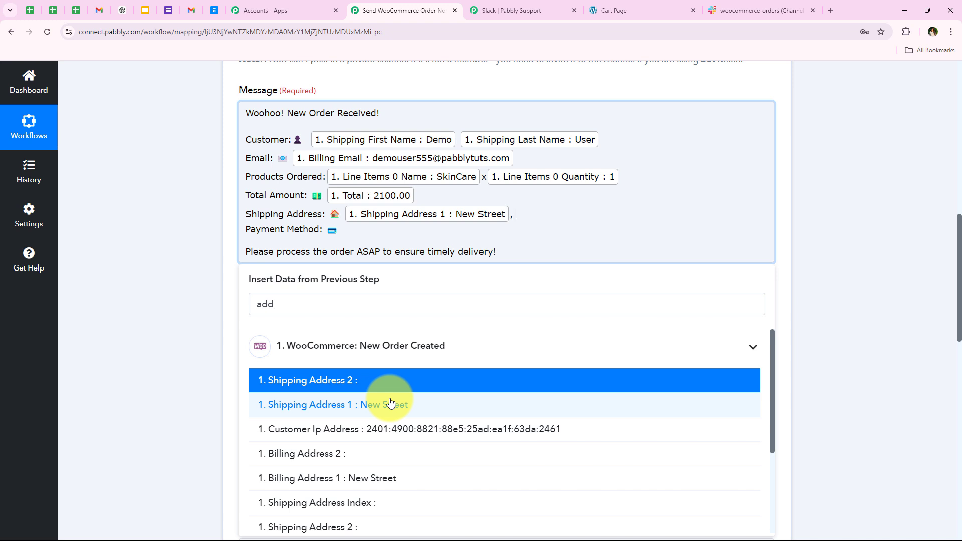
- Add the filled Shipping City and Shipping State values to the Shipping Address line, separating the parts with commas
{"action": "double_click", "coordinate": [344, 299]}
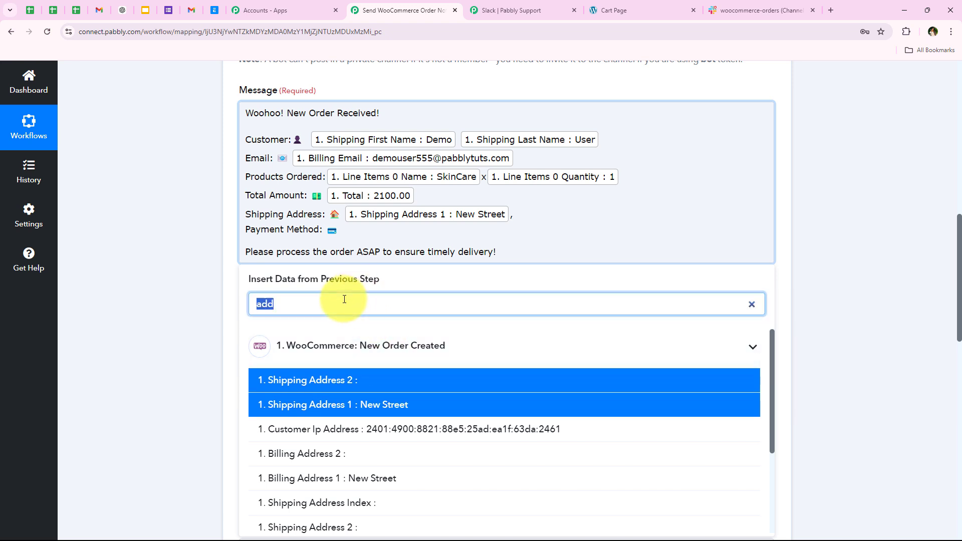
{"action": "type", "text": "city"}
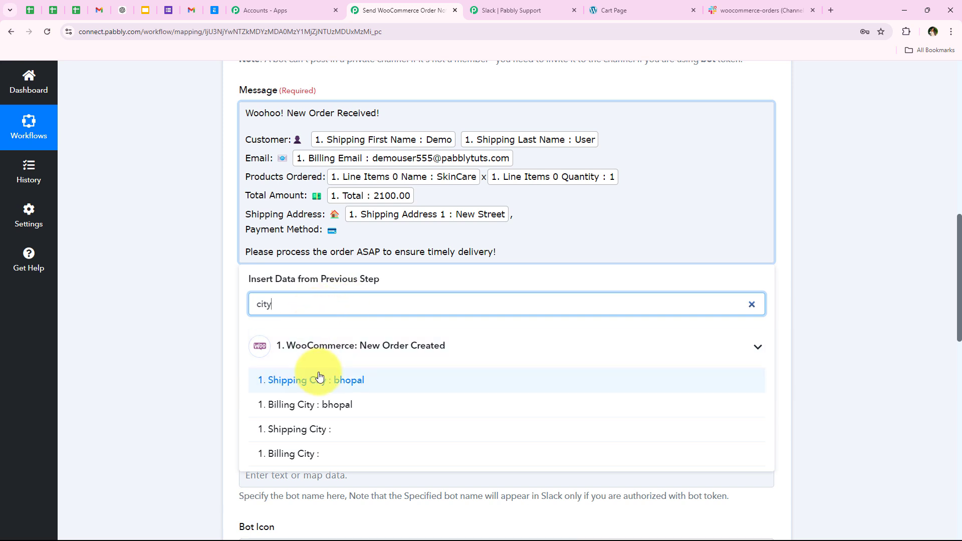
{"action": "left_click", "coordinate": [343, 381]}
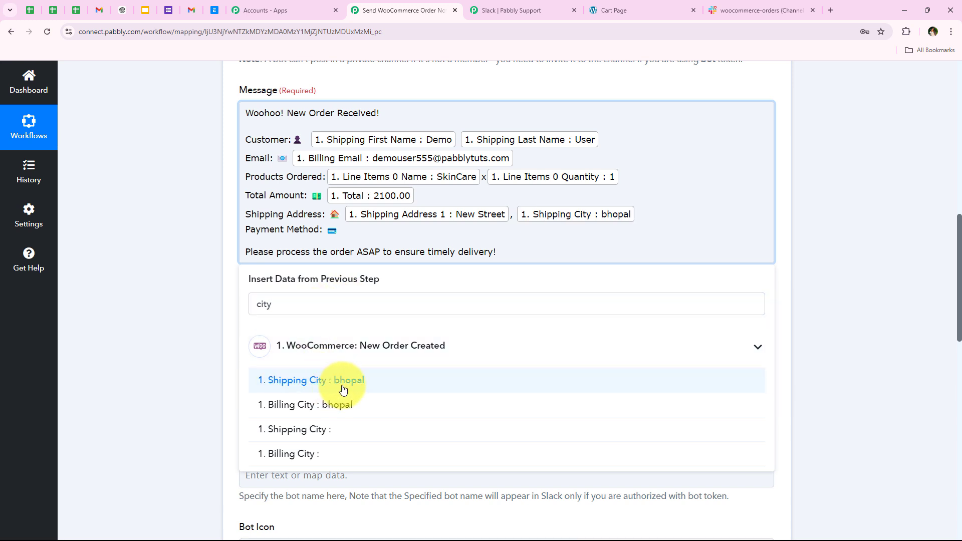
{"action": "left_click", "coordinate": [283, 299]}
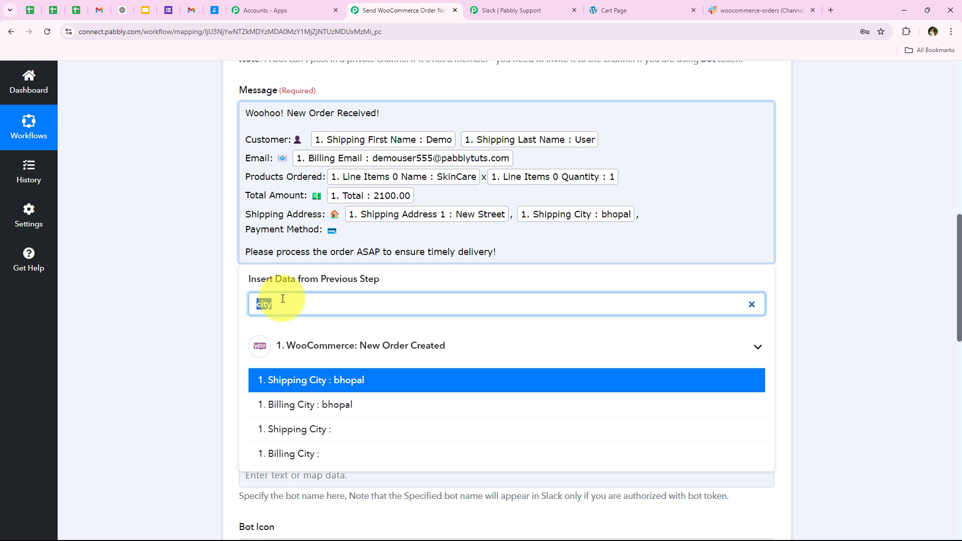
{"action": "type", "text": "sta"}
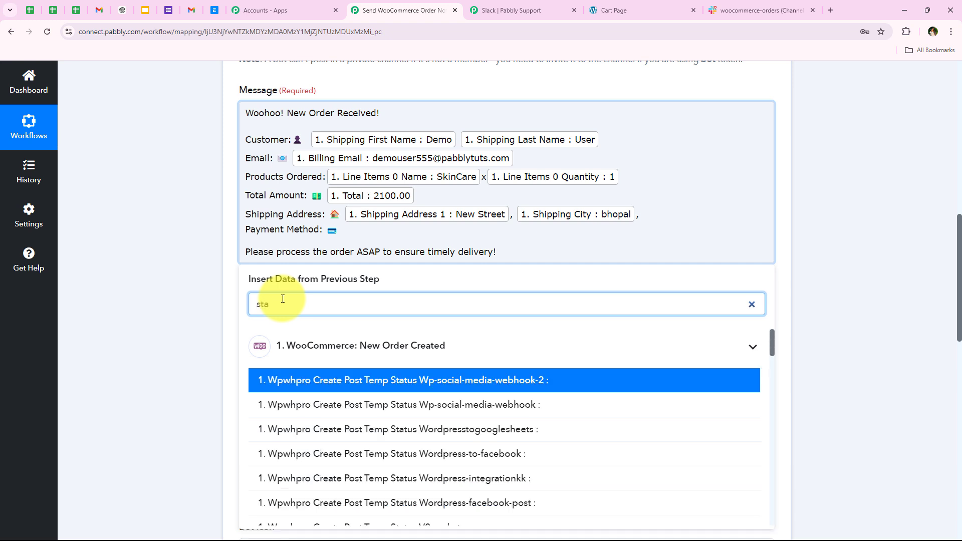
{"action": "type", "text": "te"}
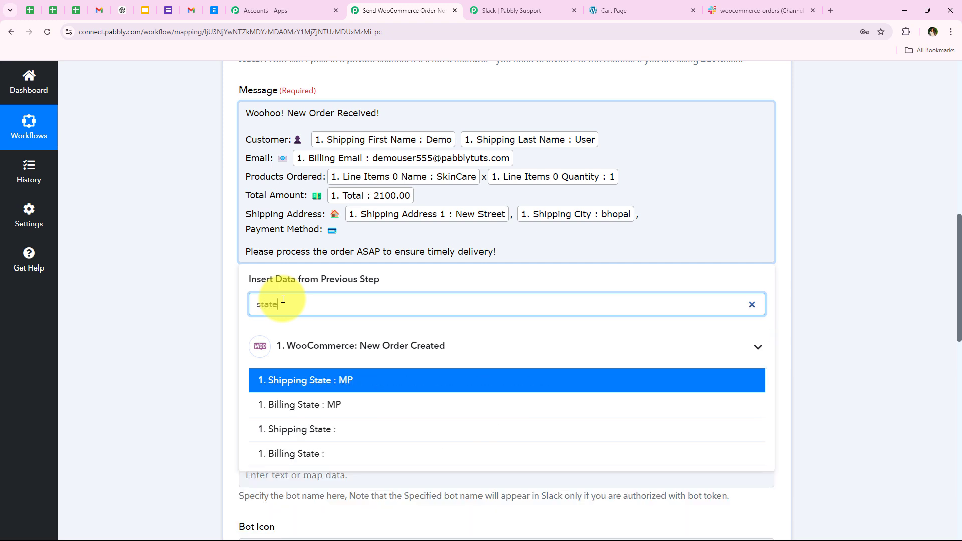
{"action": "left_click", "coordinate": [338, 380]}
{"action": "left_click", "coordinate": [170, 176]}
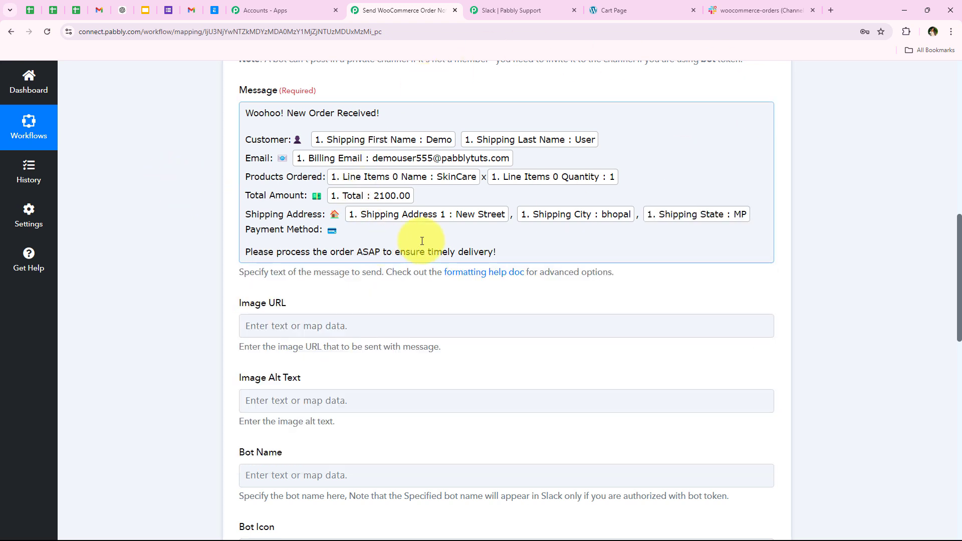
- Search the order data for method and map Payment Method Title : Cash on delivery to the message's Payment Method line
{"action": "left_click", "coordinate": [361, 228]}
{"action": "left_click", "coordinate": [322, 296]}
{"action": "type", "text": "m"}
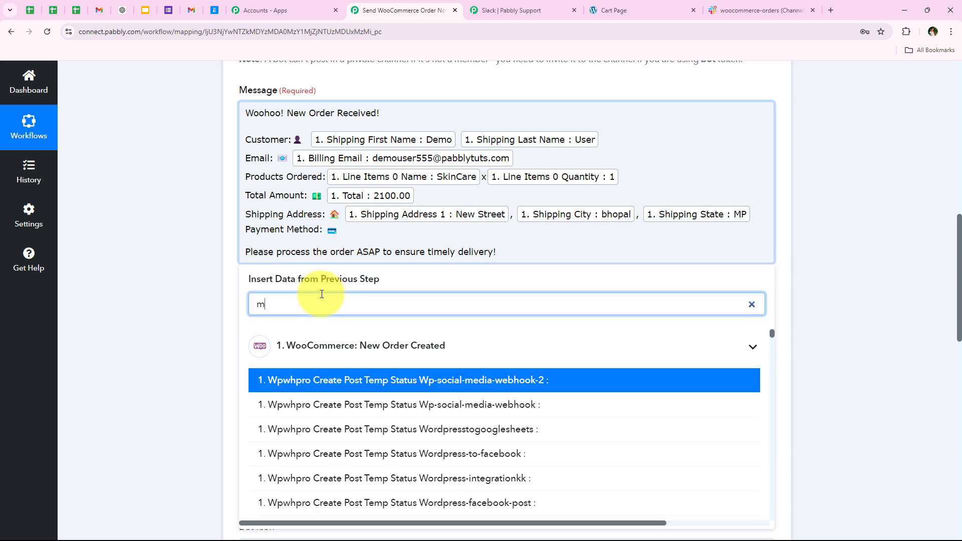
{"action": "type", "text": "ethod"}
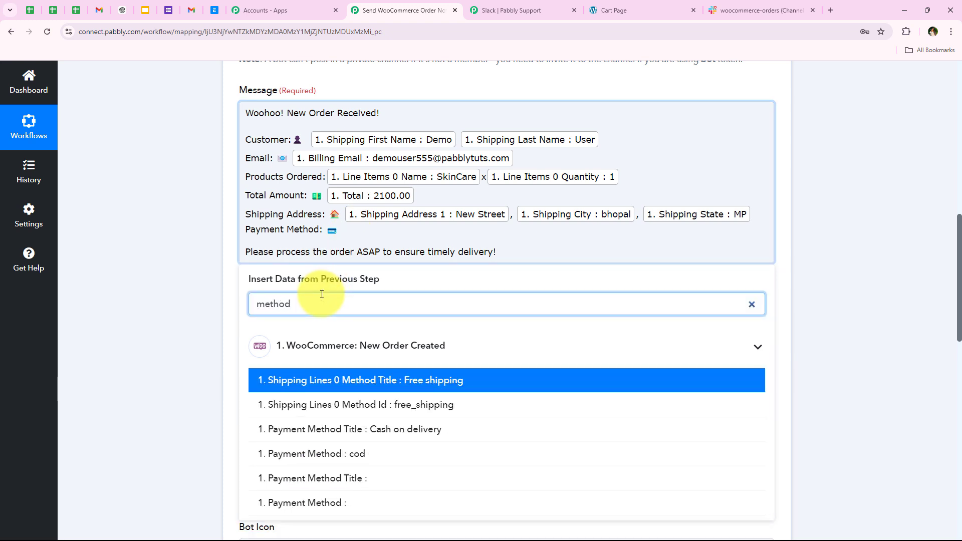
{"action": "left_click", "coordinate": [389, 431]}
{"action": "left_click", "coordinate": [180, 275]}
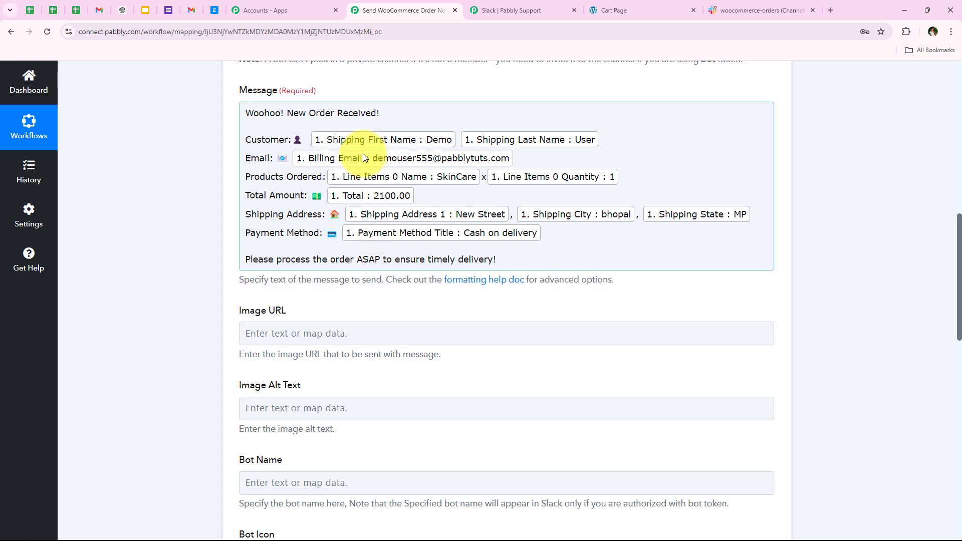
- Save the Slack action and send a test request, leaving the optional image, bot and thread fields empty
{"action": "scroll", "coordinate": [178, 236], "scroll_direction": "down", "scroll_amount": 3}
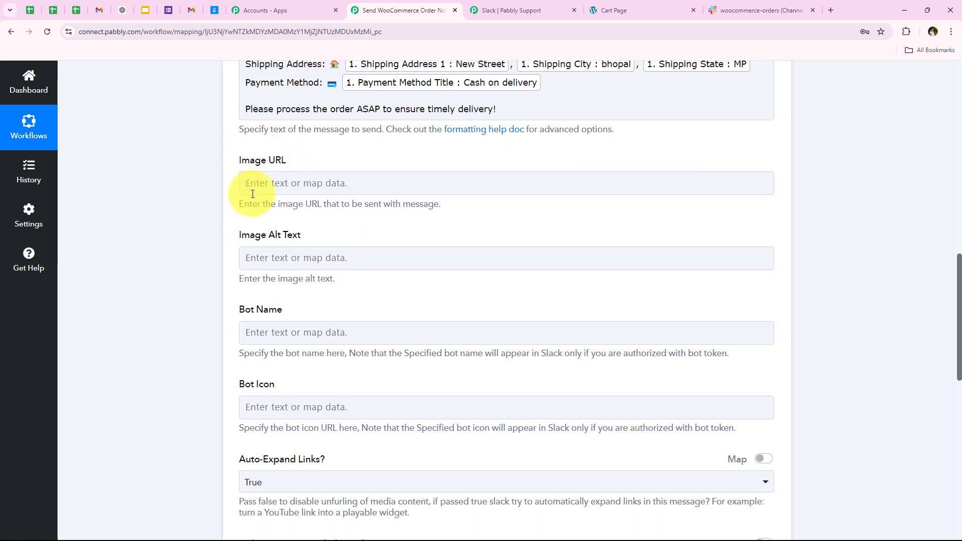
{"action": "left_click_drag", "start_coordinate": [252, 194], "coordinate": [307, 386]}
{"action": "left_click", "coordinate": [264, 158]}
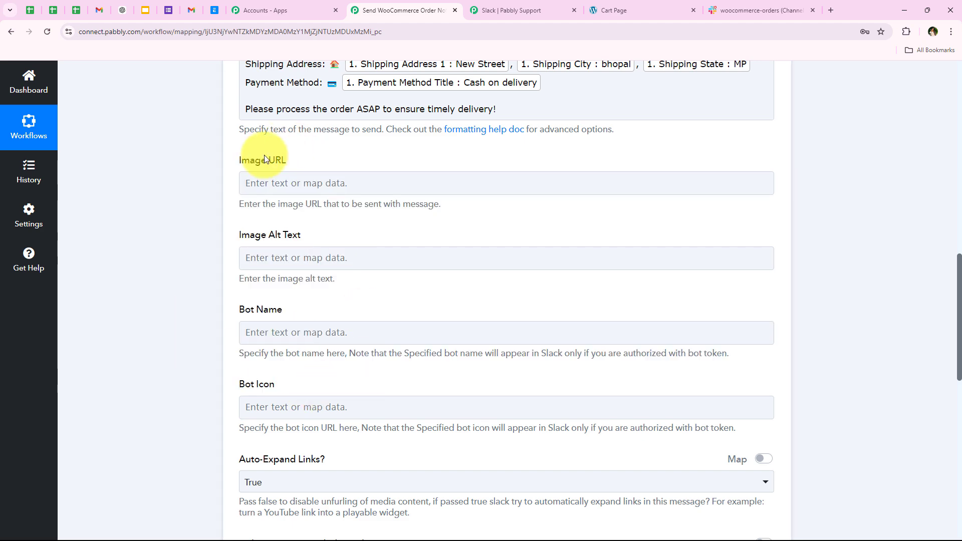
{"action": "scroll", "coordinate": [234, 279], "scroll_direction": "down", "scroll_amount": 9}
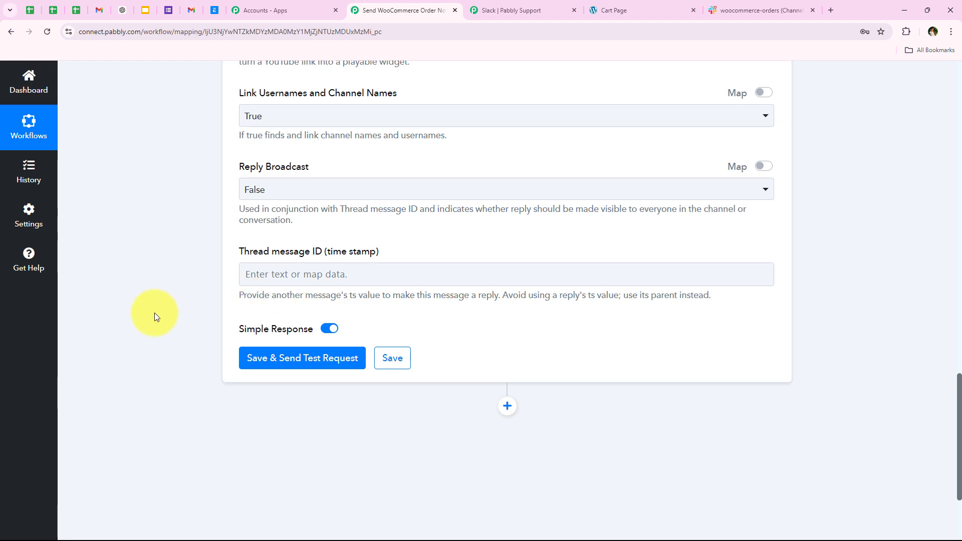
{"action": "scroll", "coordinate": [155, 312], "scroll_direction": "up", "scroll_amount": 9}
{"action": "scroll", "coordinate": [232, 286], "scroll_direction": "down", "scroll_amount": 5}
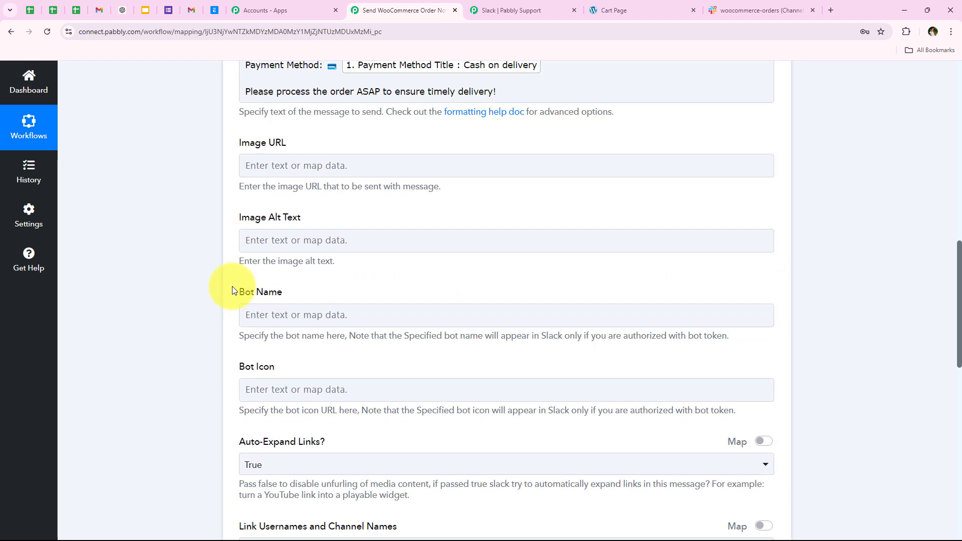
{"action": "scroll", "coordinate": [230, 289], "scroll_direction": "down", "scroll_amount": 6}
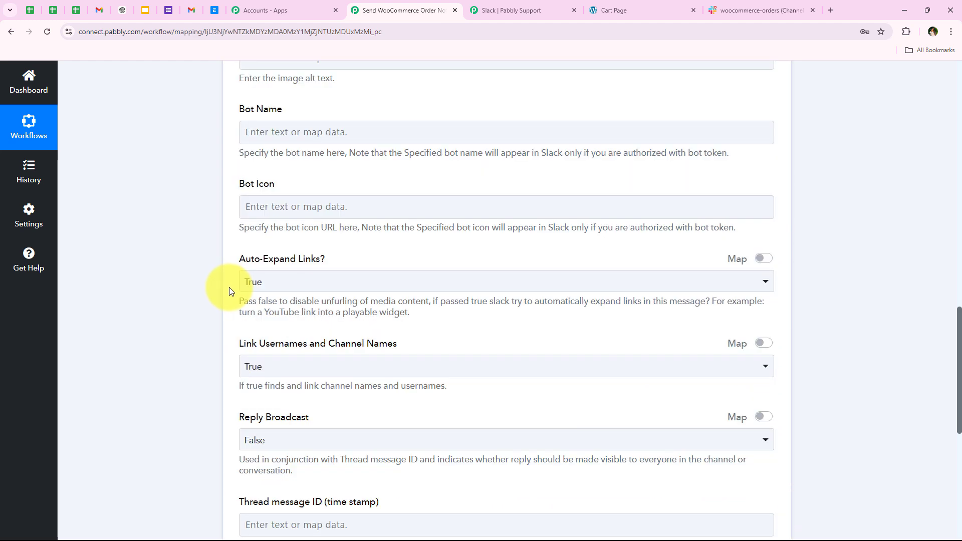
{"action": "left_click", "coordinate": [293, 370]}
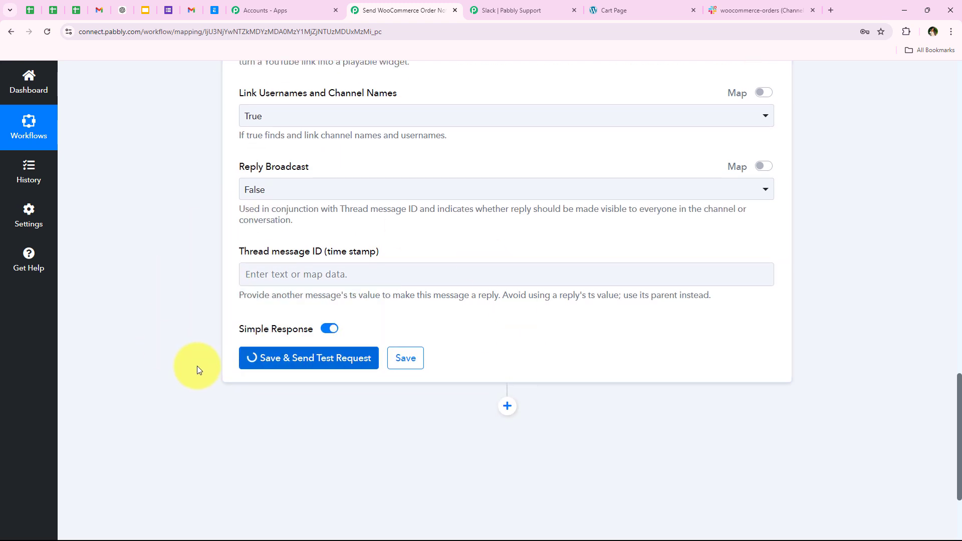
- Enlarge and review the Message Text value in the received response, and collapse the Slack action step
{"action": "scroll", "coordinate": [393, 257], "scroll_direction": "down", "scroll_amount": 3}
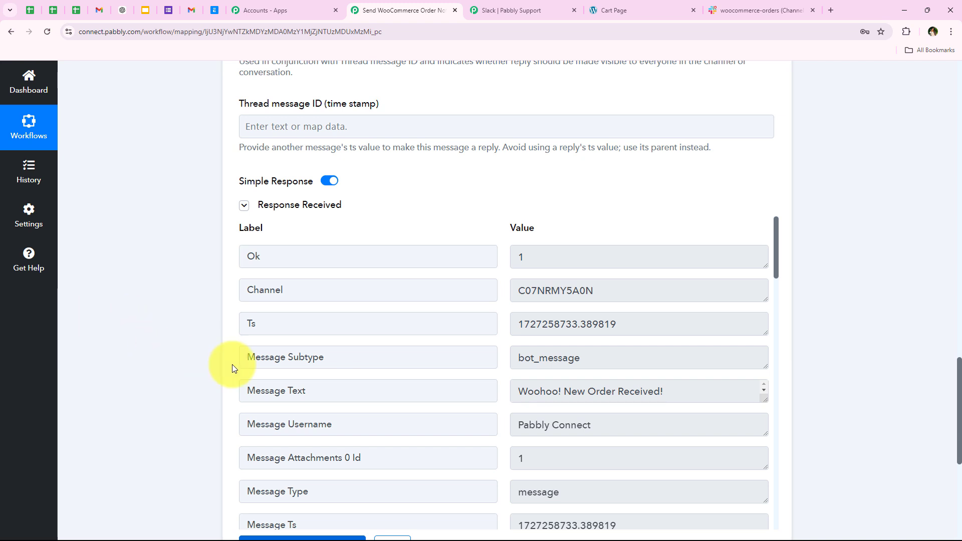
{"action": "left_click_drag", "start_coordinate": [767, 398], "coordinate": [759, 516]}
{"action": "scroll", "coordinate": [561, 444], "scroll_direction": "down", "scroll_amount": 1}
{"action": "scroll", "coordinate": [560, 443], "scroll_direction": "up", "scroll_amount": 2}
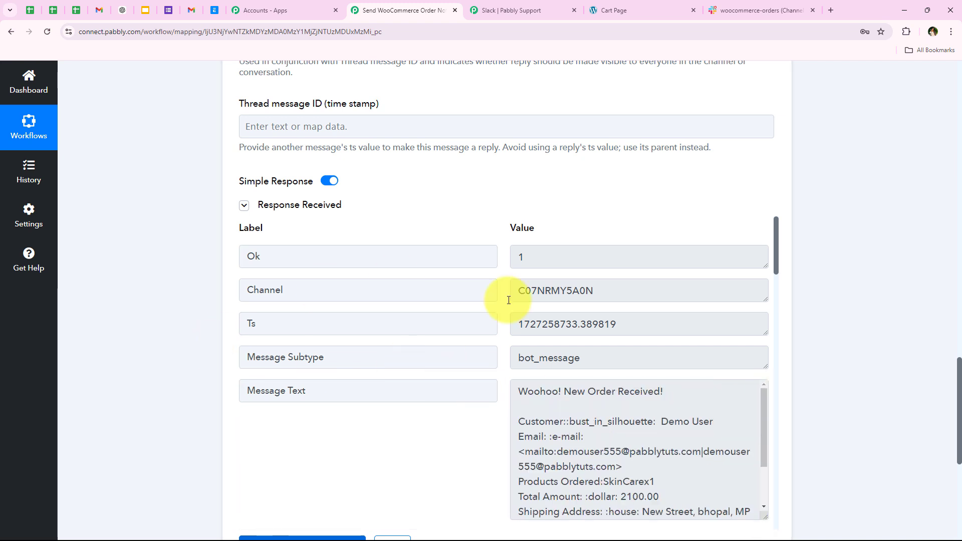
{"action": "scroll", "coordinate": [147, 191], "scroll_direction": "up", "scroll_amount": 20}
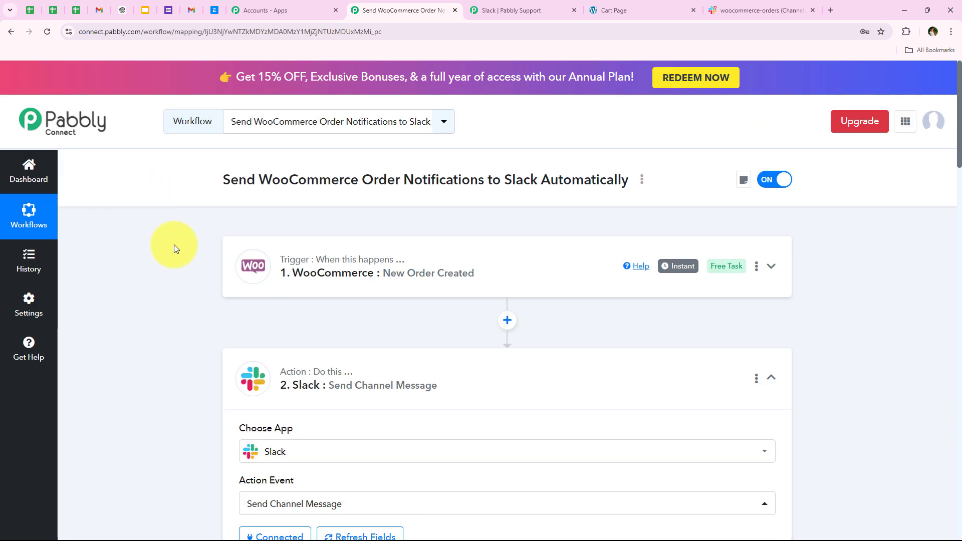
{"action": "left_click", "coordinate": [541, 392]}
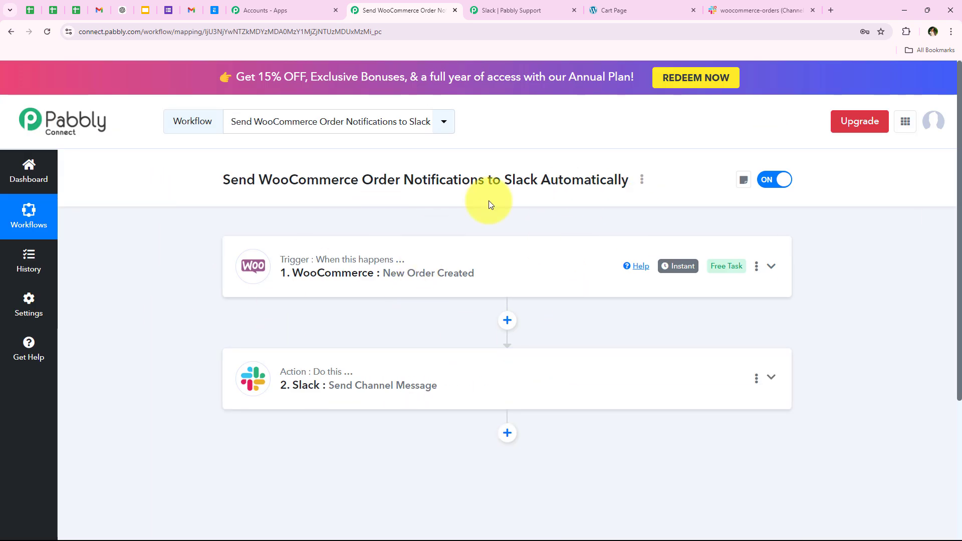
- Check the newest order notification in Slack's woocommerce-orders channel line by line and return to the Pabbly Connect workflow
{"action": "left_click", "coordinate": [710, 5]}
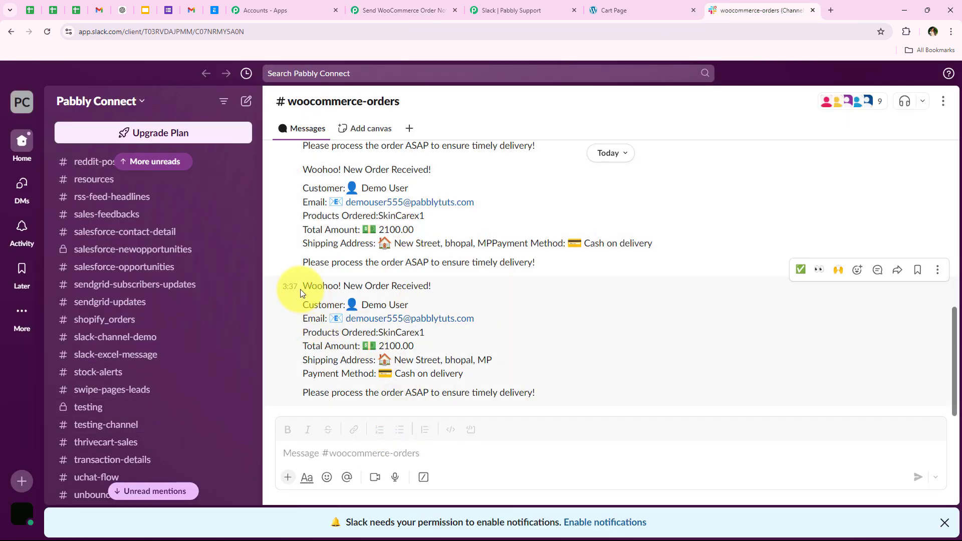
{"action": "left_click_drag", "start_coordinate": [301, 290], "coordinate": [443, 290]}
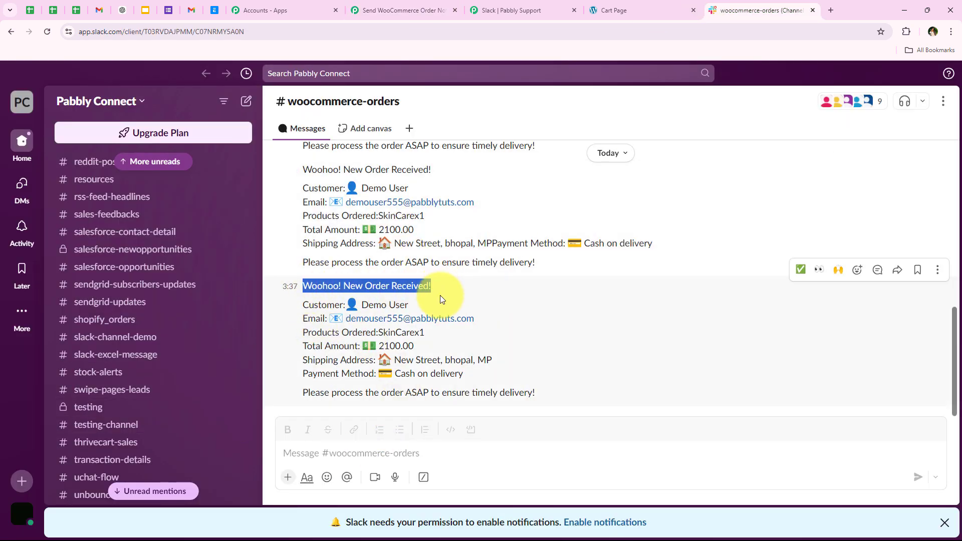
{"action": "left_click", "coordinate": [441, 299]}
{"action": "left_click_drag", "start_coordinate": [288, 303], "coordinate": [425, 334]}
{"action": "left_click", "coordinate": [297, 333]}
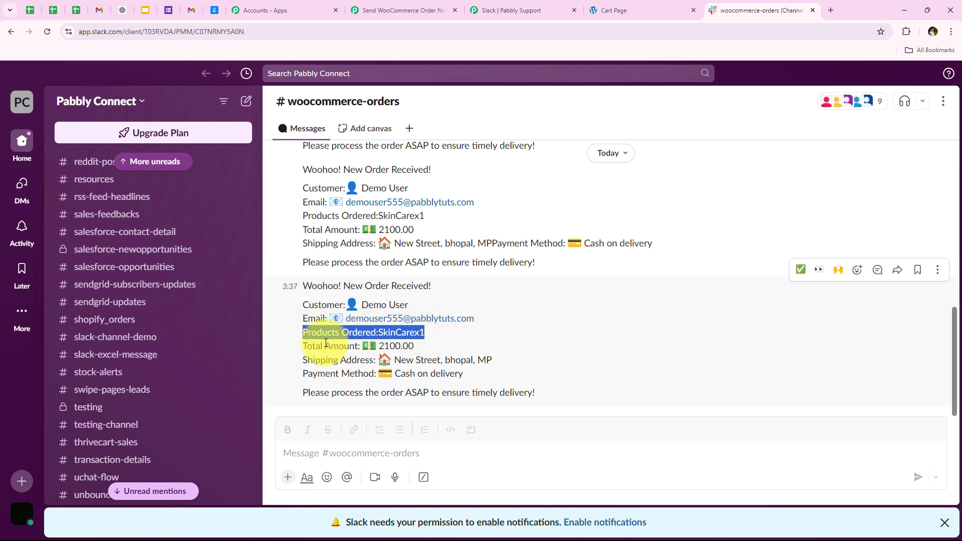
{"action": "left_click", "coordinate": [414, 362]}
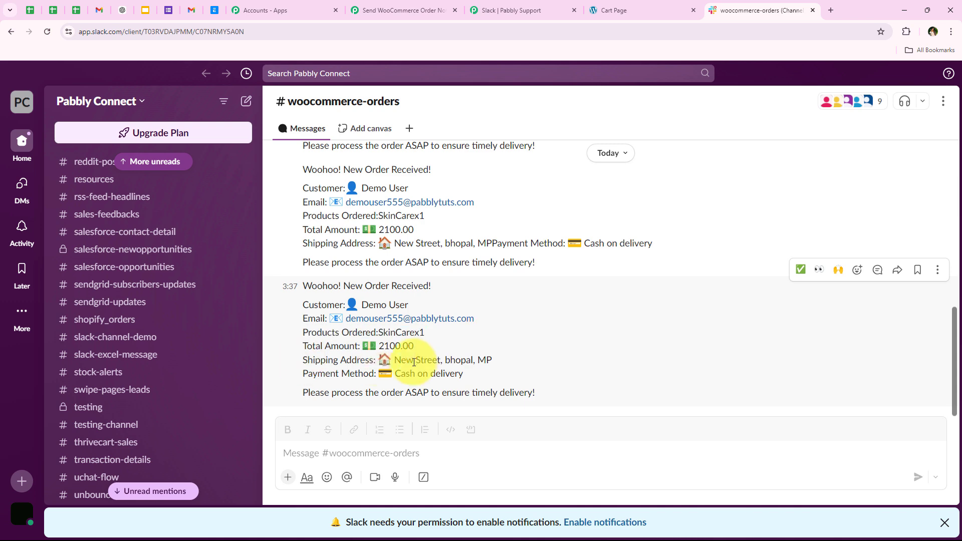
{"action": "left_click_drag", "start_coordinate": [414, 362], "coordinate": [476, 372]}
{"action": "left_click", "coordinate": [476, 372]}
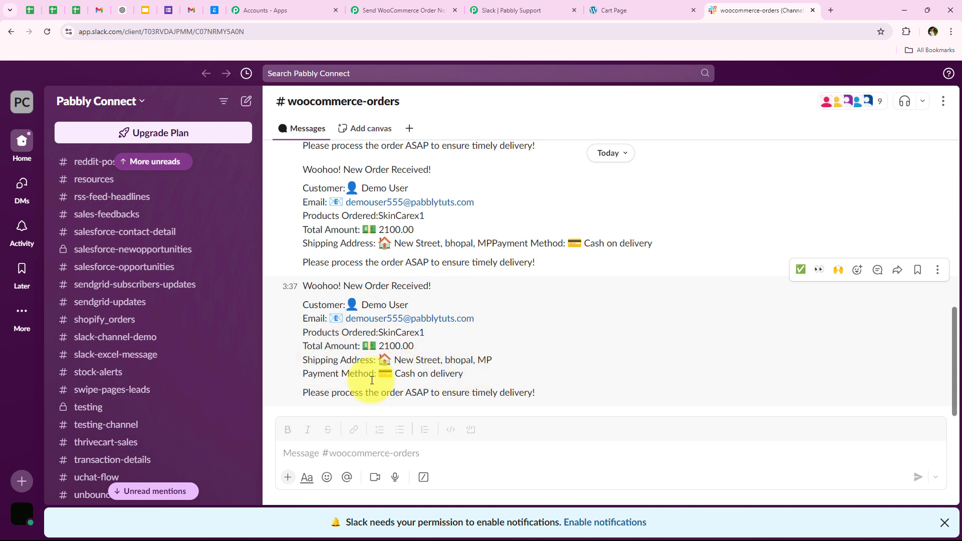
{"action": "left_click", "coordinate": [426, 10]}
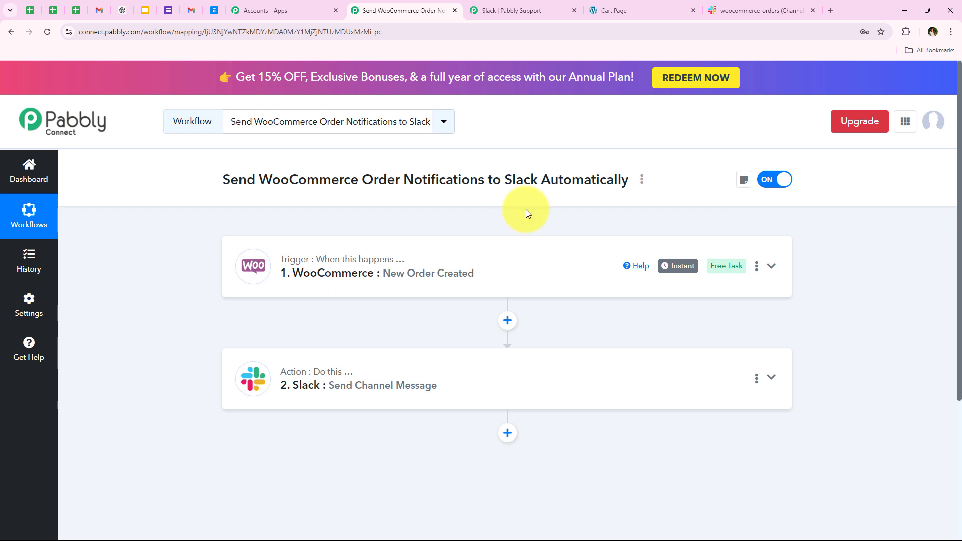
- Switch to the WordPress store, find the LED Bulb in the product list and put it in the cart with quantity 2
{"action": "left_click", "coordinate": [645, 6]}
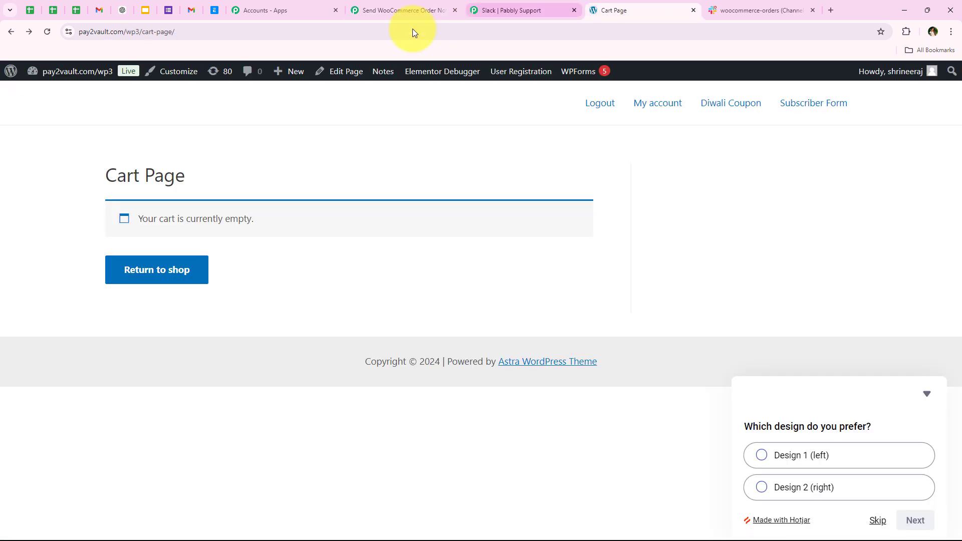
{"action": "left_click", "coordinate": [29, 32]}
{"action": "scroll", "coordinate": [347, 217], "scroll_direction": "down", "scroll_amount": 7}
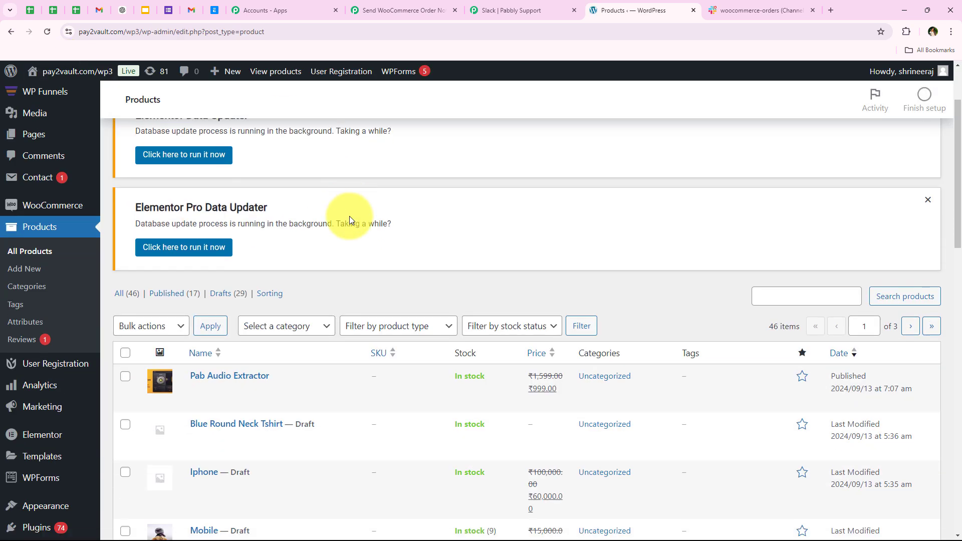
{"action": "scroll", "coordinate": [345, 284], "scroll_direction": "down", "scroll_amount": 7}
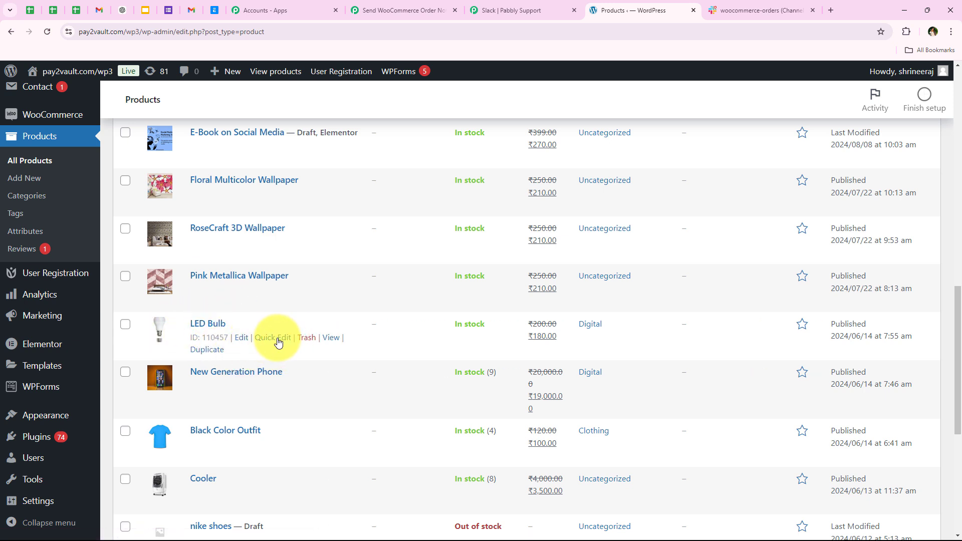
{"action": "left_click", "coordinate": [331, 337]}
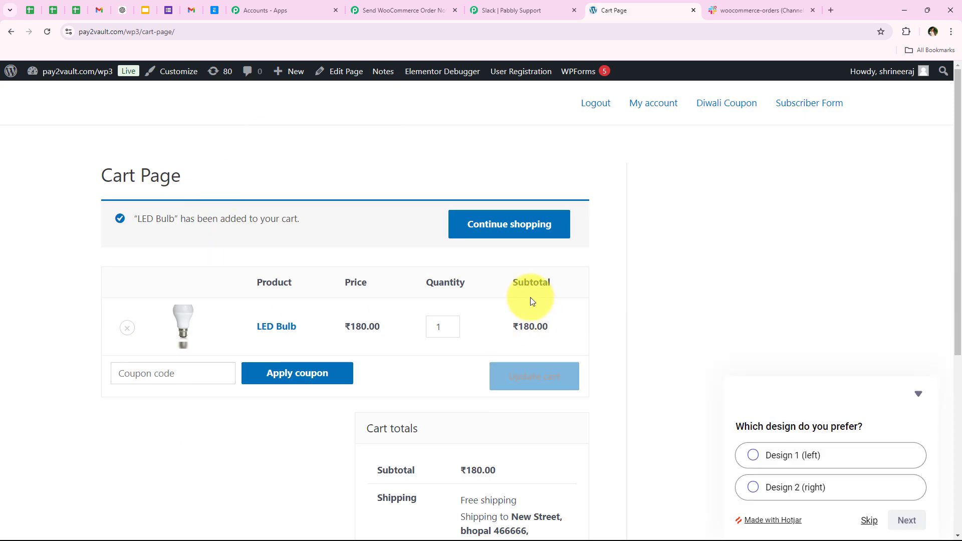
{"action": "left_click", "coordinate": [452, 325]}
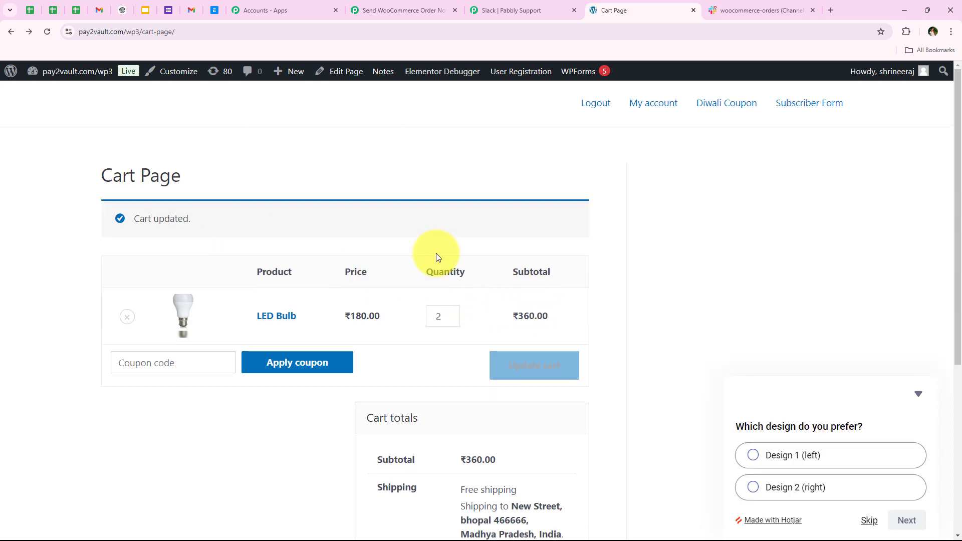
{"action": "scroll", "coordinate": [384, 383], "scroll_direction": "down", "scroll_amount": 5}
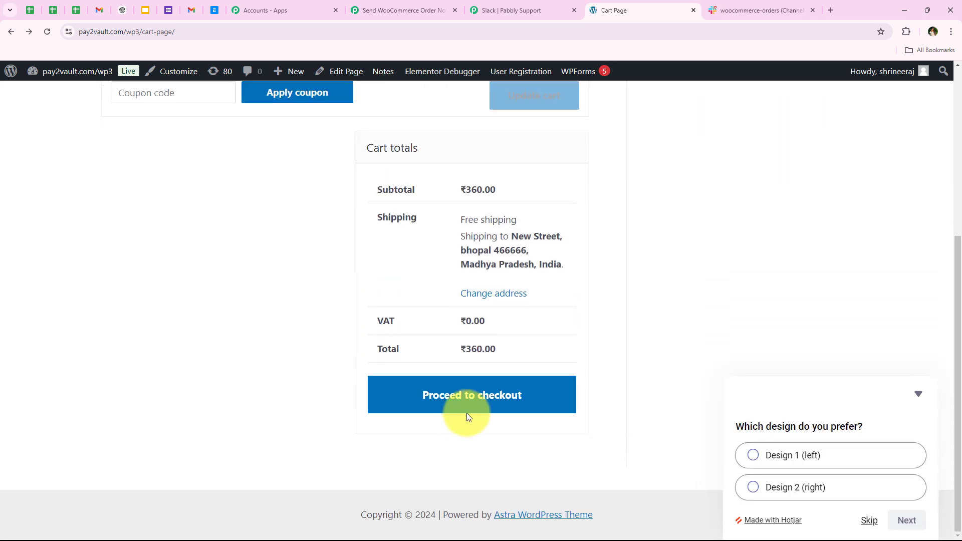
- Proceed to checkout and replace the billing name, address, phone and email with another saved test customer's details
{"action": "left_click", "coordinate": [467, 407]}
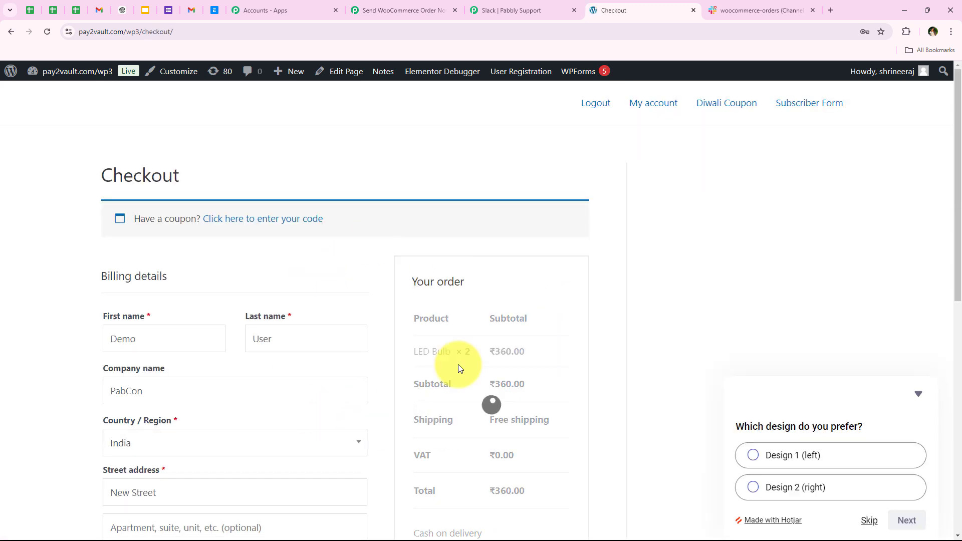
{"action": "scroll", "coordinate": [479, 307], "scroll_direction": "down", "scroll_amount": 3}
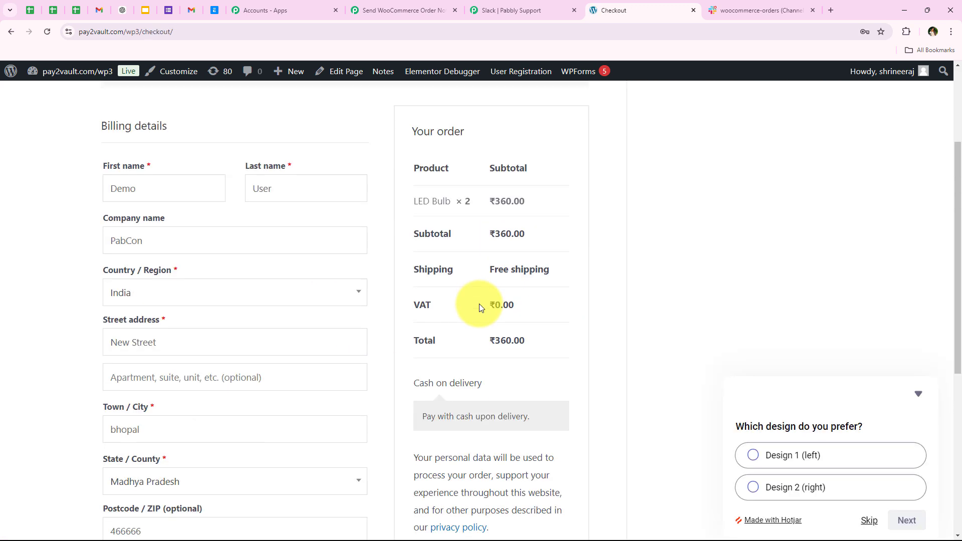
{"action": "scroll", "coordinate": [465, 348], "scroll_direction": "up", "scroll_amount": 2}
{"action": "left_click", "coordinate": [166, 292]}
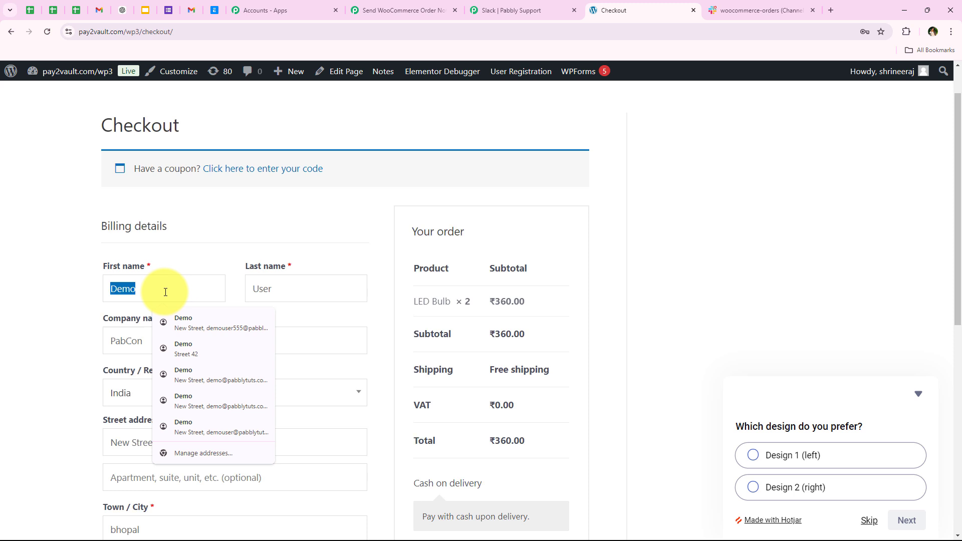
{"action": "key", "text": "BackSpace"}
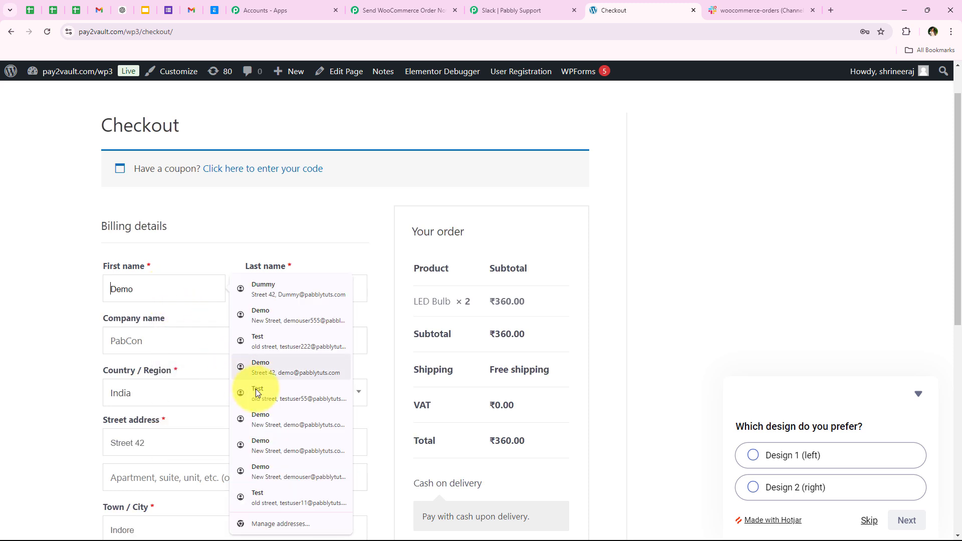
{"action": "left_click", "coordinate": [257, 390]}
{"action": "scroll", "coordinate": [97, 320], "scroll_direction": "down", "scroll_amount": 5}
{"action": "scroll", "coordinate": [136, 329], "scroll_direction": "up", "scroll_amount": 4}
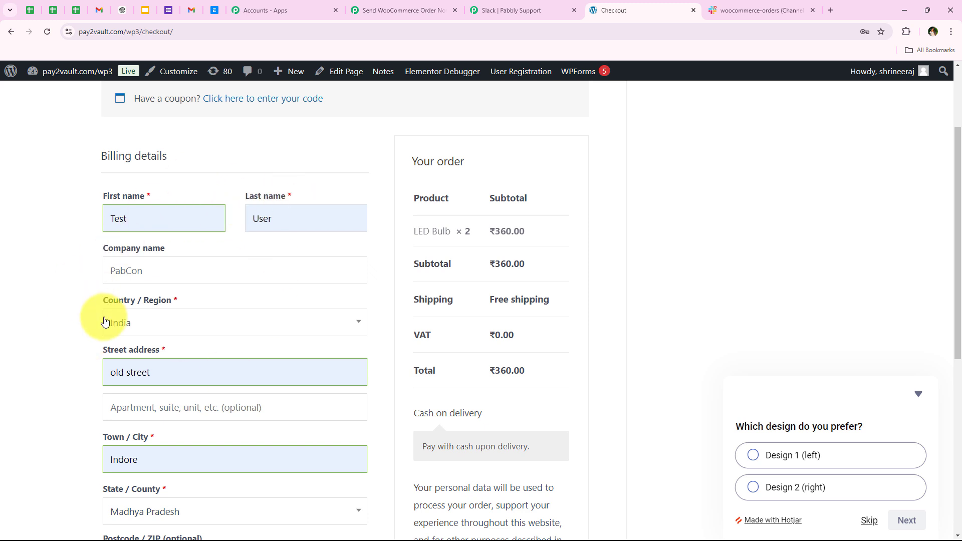
{"action": "scroll", "coordinate": [283, 328], "scroll_direction": "down", "scroll_amount": 1}
{"action": "scroll", "coordinate": [84, 285], "scroll_direction": "down", "scroll_amount": 3}
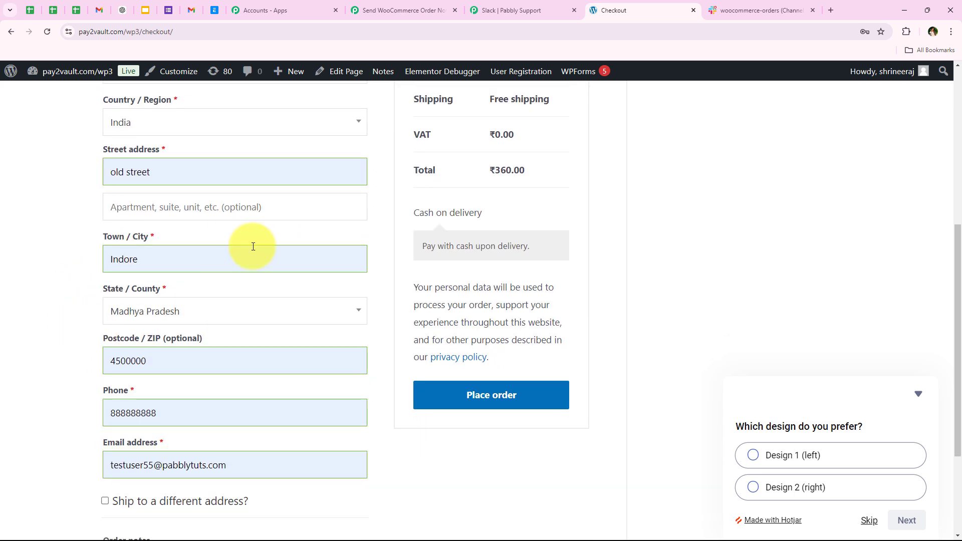
{"action": "scroll", "coordinate": [17, 348], "scroll_direction": "down", "scroll_amount": 1}
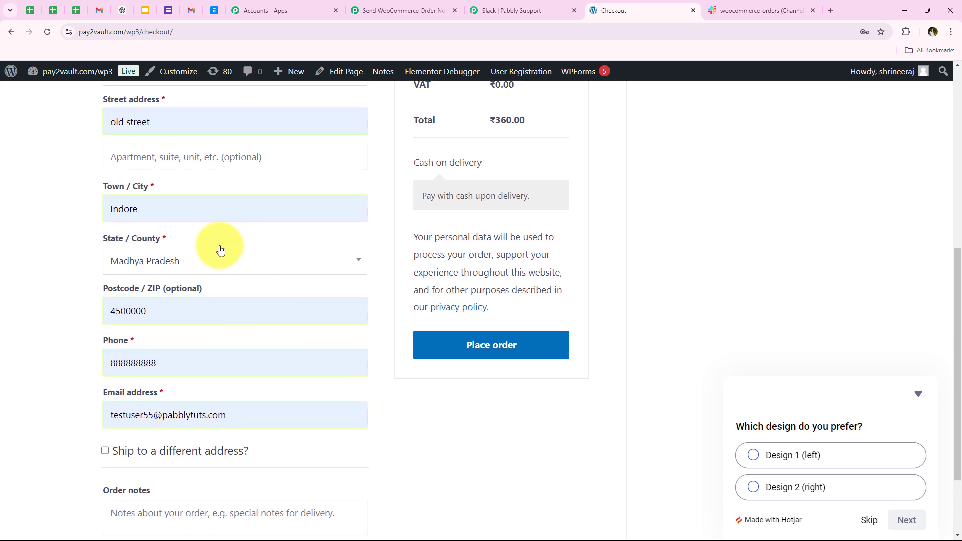
- Correct the billing postcode by removing its extra trailing zero
{"action": "left_click", "coordinate": [170, 308]}
{"action": "key", "text": "BackSpace"}
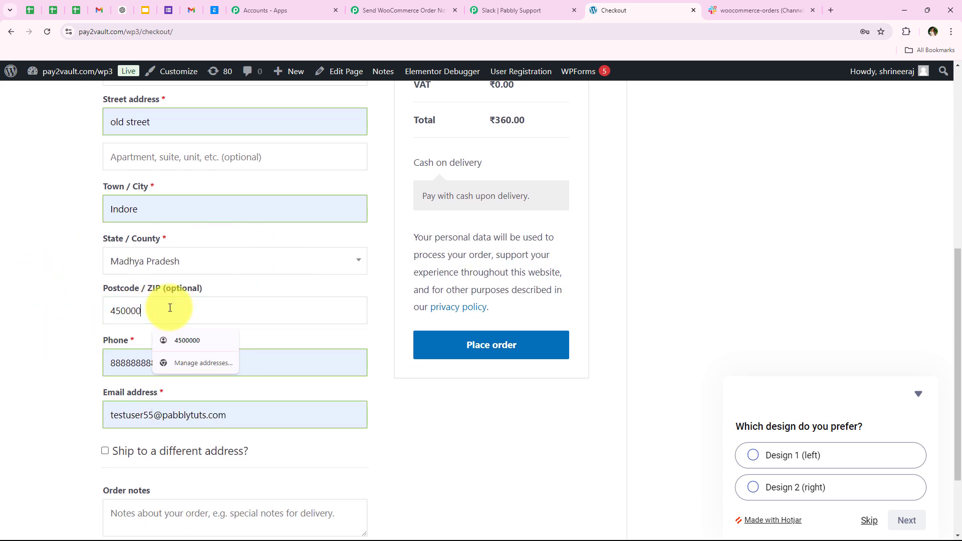
{"action": "scroll", "coordinate": [81, 351], "scroll_direction": "down", "scroll_amount": 2}
{"action": "left_click", "coordinate": [78, 366]}
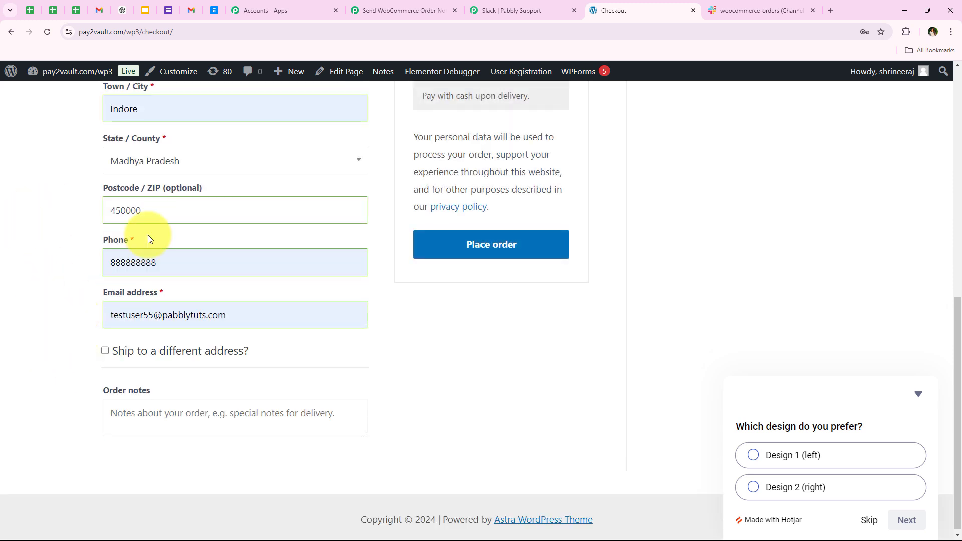
{"action": "scroll", "coordinate": [435, 398], "scroll_direction": "up", "scroll_amount": 2}
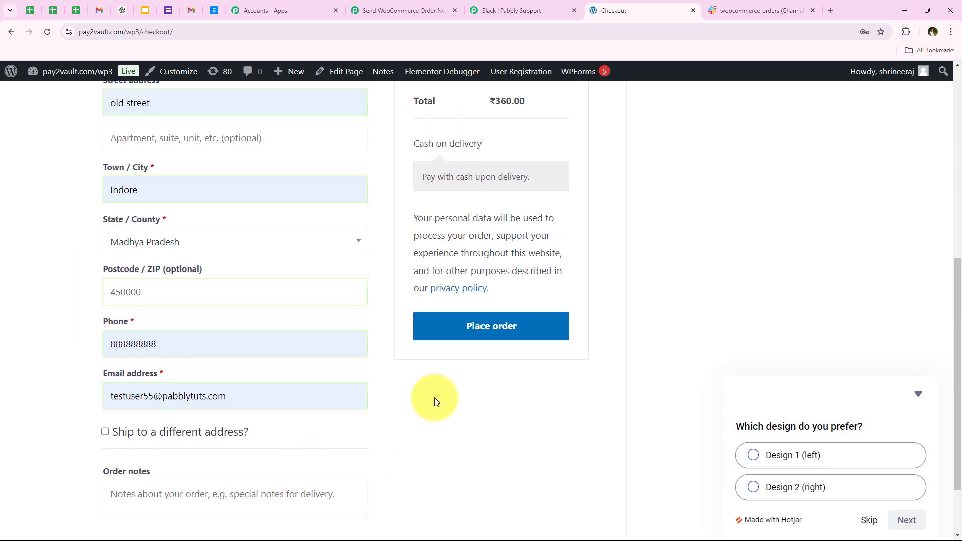
- Place the cash-on-delivery order, declining to save the address in the browser, and review the order confirmation
{"action": "left_click", "coordinate": [477, 347]}
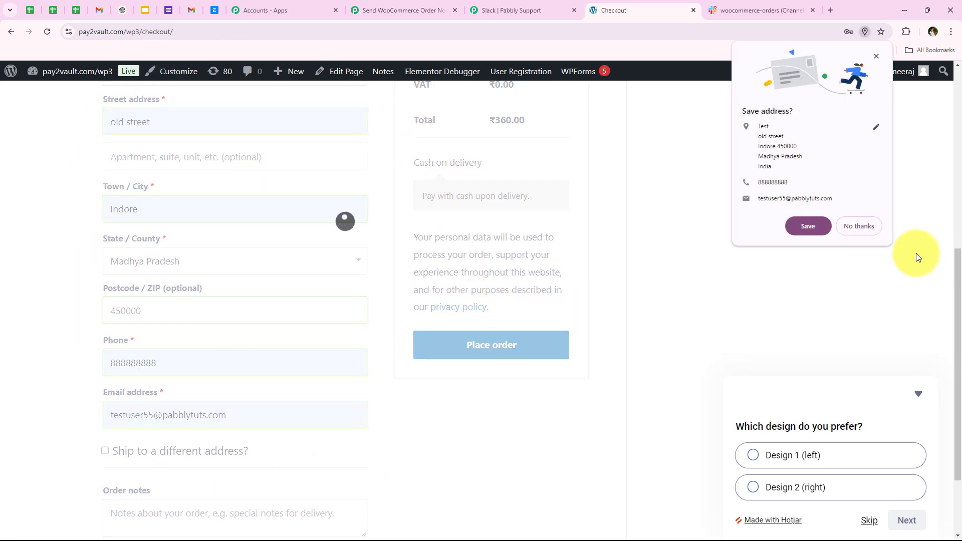
{"action": "left_click", "coordinate": [859, 225]}
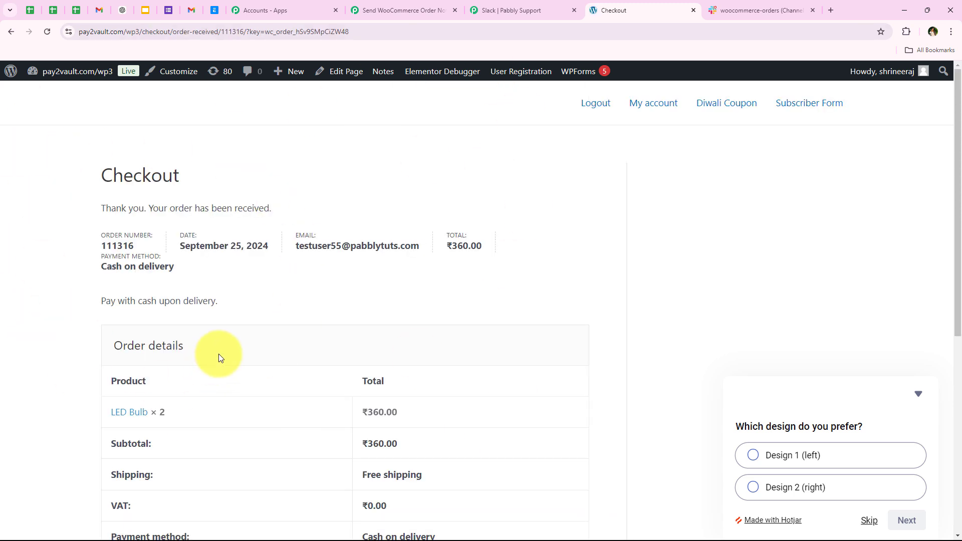
{"action": "left_click_drag", "start_coordinate": [100, 207], "coordinate": [270, 203]}
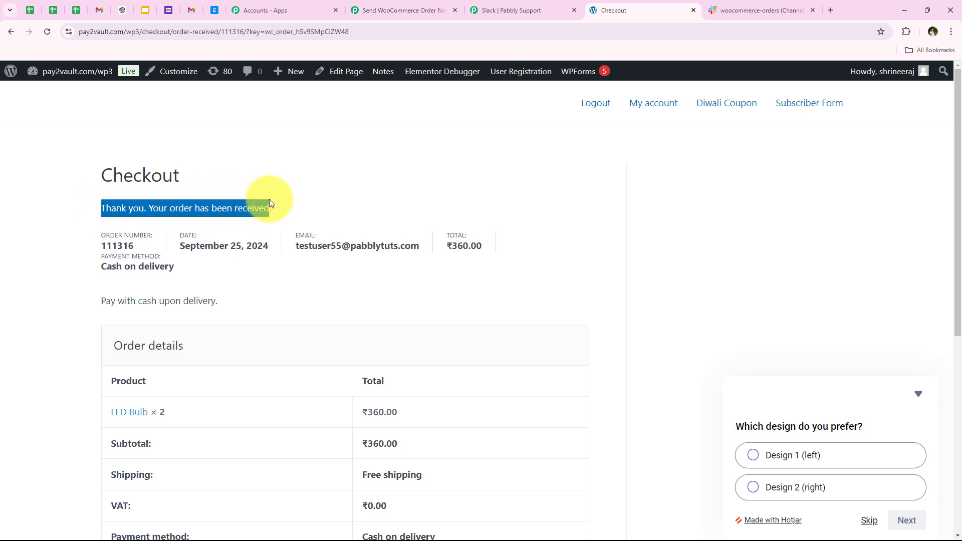
{"action": "left_click", "coordinate": [107, 260]}
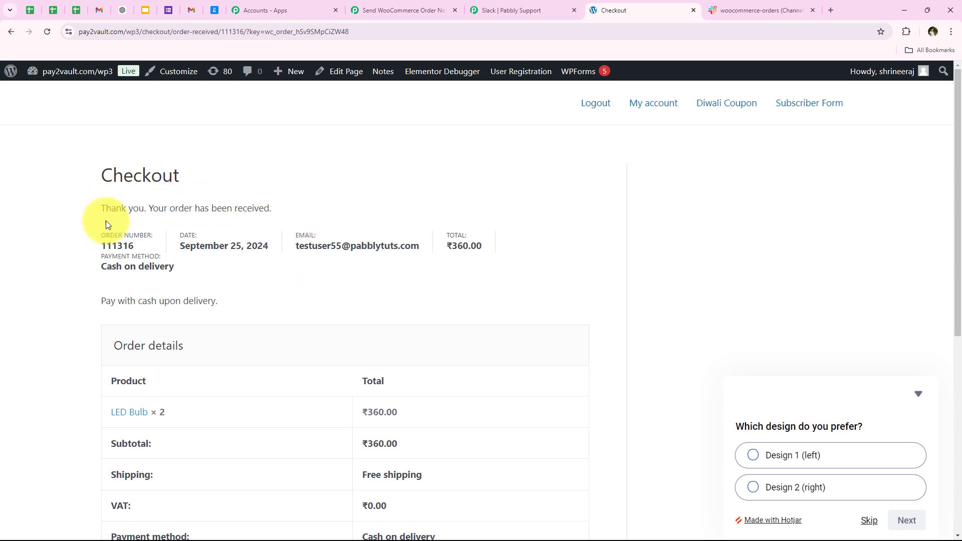
{"action": "scroll", "coordinate": [107, 220], "scroll_direction": "down", "scroll_amount": 3}
{"action": "scroll", "coordinate": [245, 395], "scroll_direction": "down", "scroll_amount": 2}
{"action": "scroll", "coordinate": [248, 395], "scroll_direction": "up", "scroll_amount": 5}
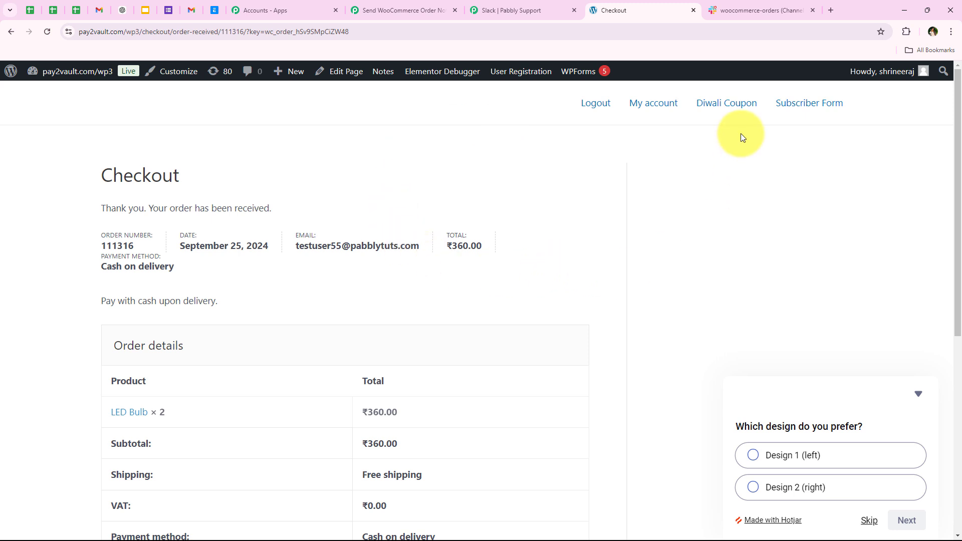
- Switch to Slack's woocommerce-orders channel and check the customer, email and product lines of the newest order notification
{"action": "key", "text": "ctrl+Tab"}
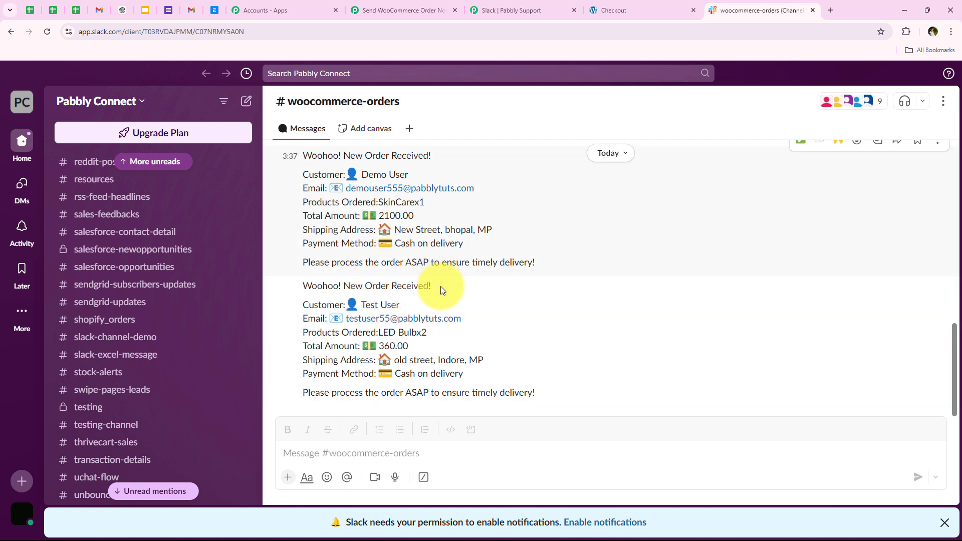
{"action": "left_click_drag", "start_coordinate": [360, 305], "coordinate": [401, 307]}
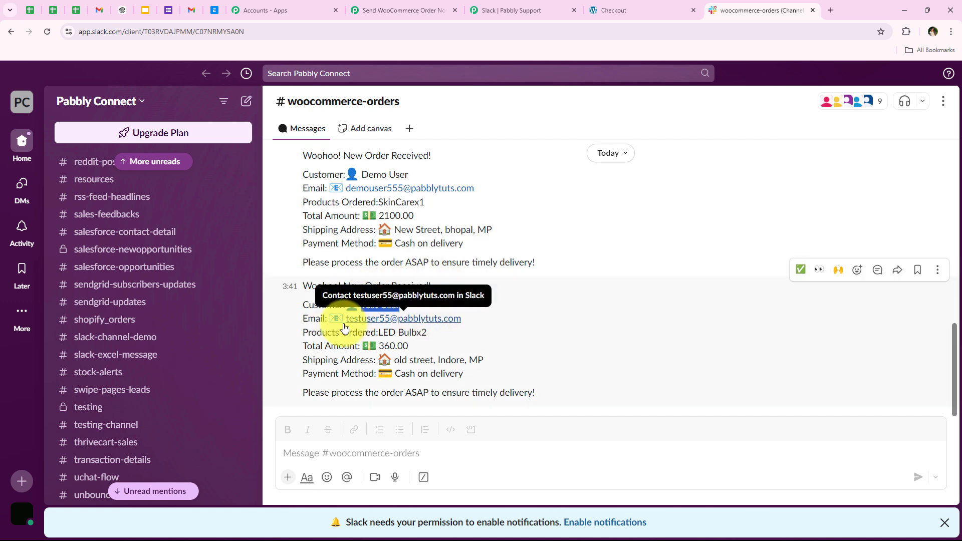
{"action": "left_click", "coordinate": [382, 336]}
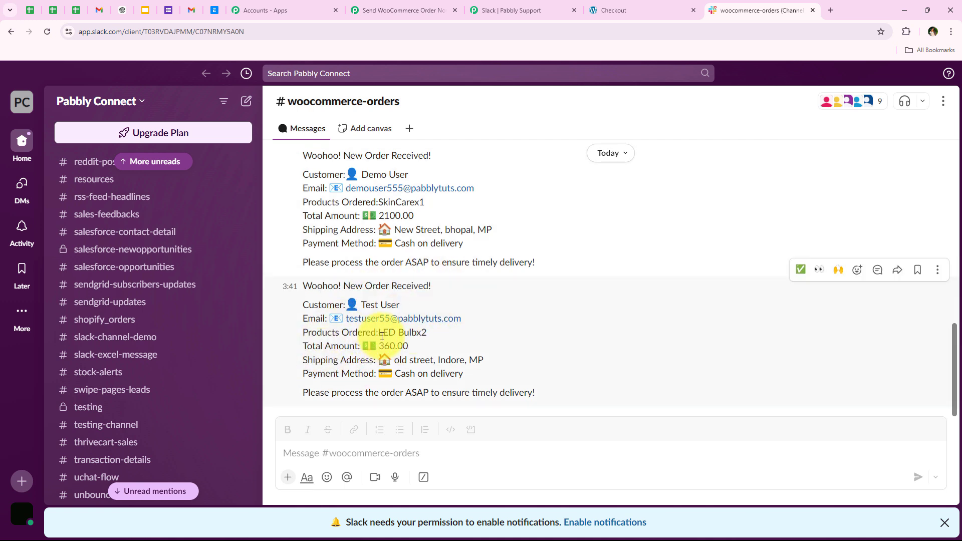
{"action": "left_click_drag", "start_coordinate": [382, 335], "coordinate": [425, 333]}
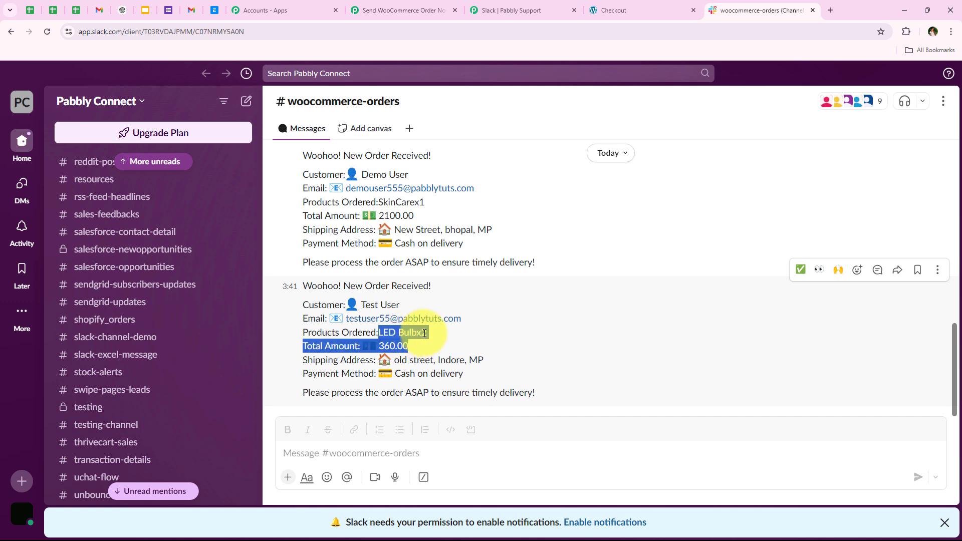
{"action": "left_click", "coordinate": [426, 333]}
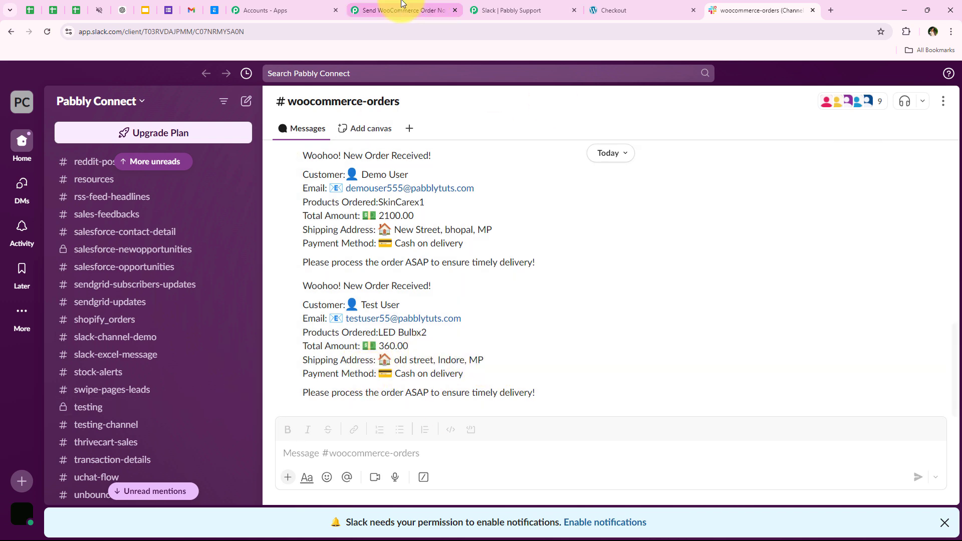
- Review the WooCommerce trigger and Slack action in the Pabbly Connect workflow, looking back once at the newest notification in Slack
{"action": "left_click", "coordinate": [401, 5]}
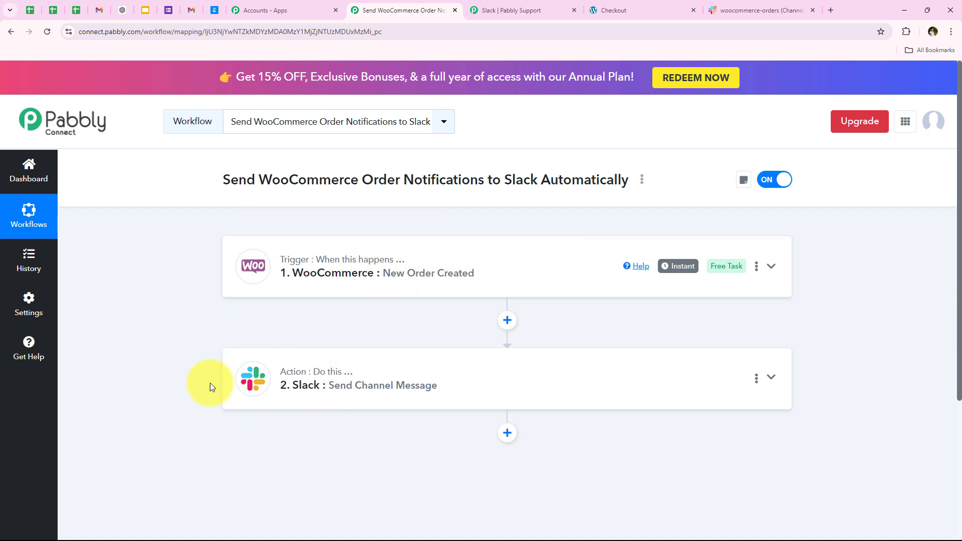
{"action": "scroll", "coordinate": [210, 383], "scroll_direction": "down", "scroll_amount": 1}
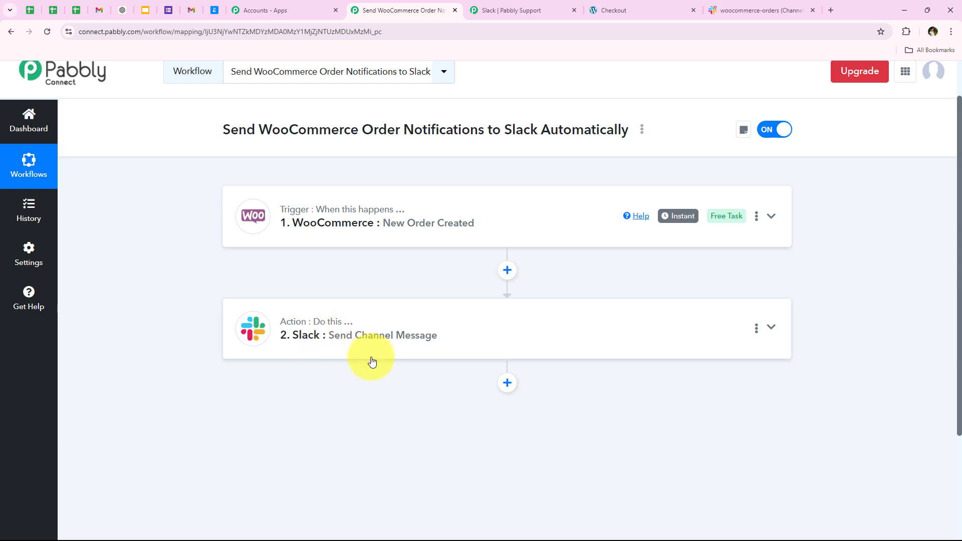
{"action": "scroll", "coordinate": [193, 344], "scroll_direction": "up", "scroll_amount": 1}
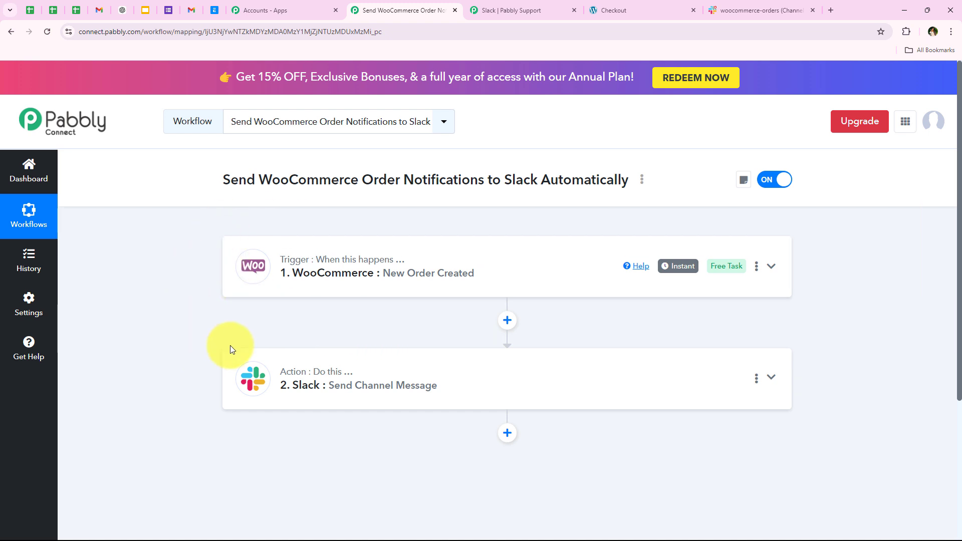
{"action": "left_click", "coordinate": [722, 13]}
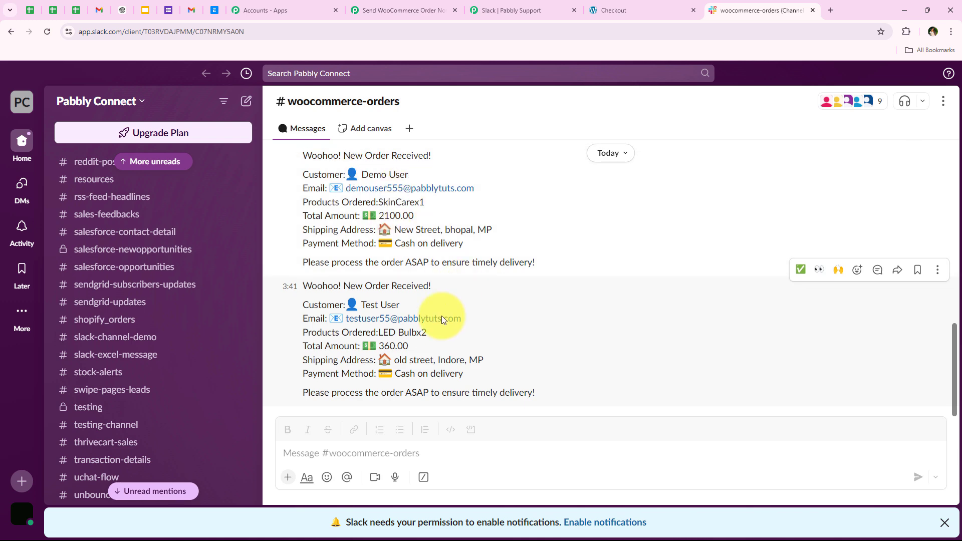
{"action": "left_click", "coordinate": [429, 10]}
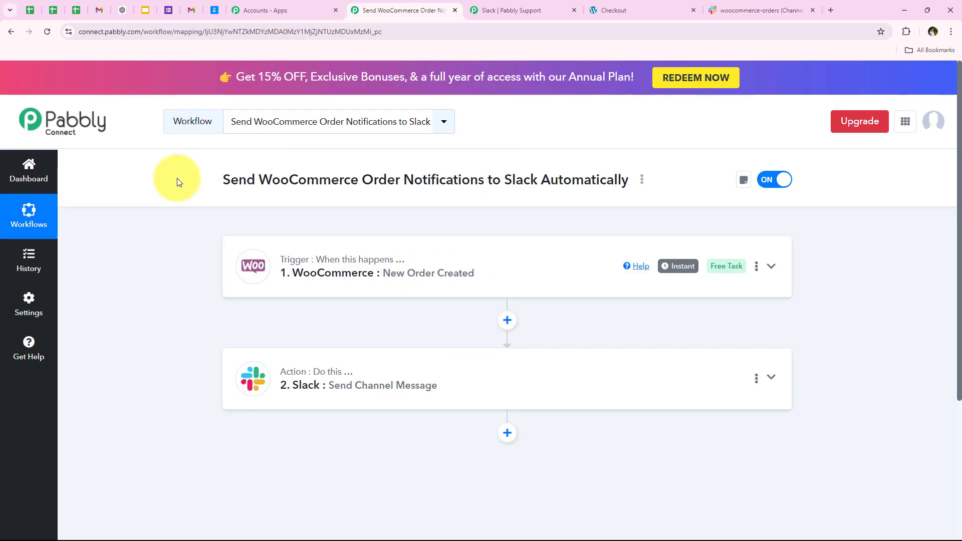